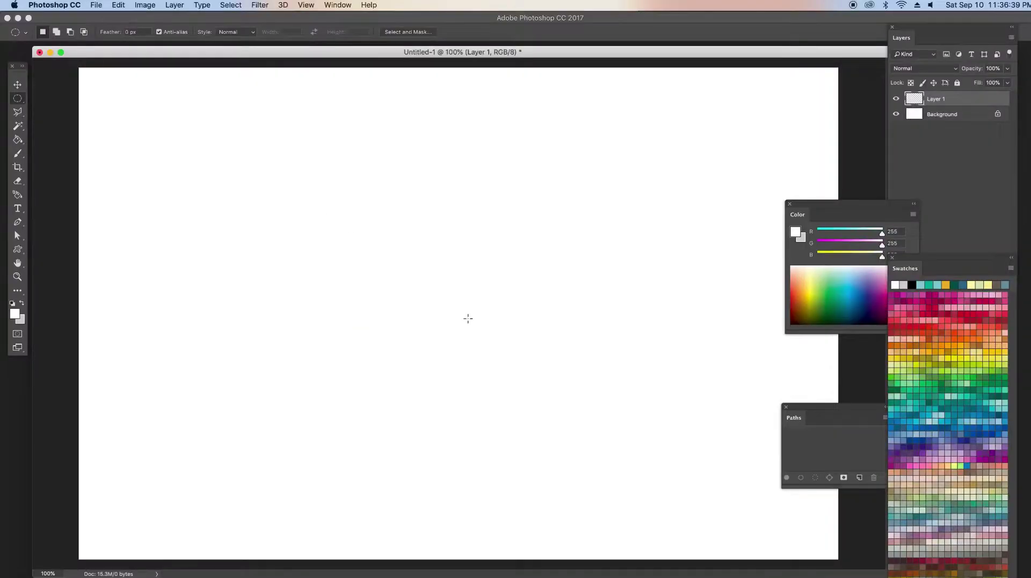
Draw a large oval selection and fill it with light peach using the Brush
mouse_move(306, 209)
mouse_down()
mouse_move(644, 480)
mouse_move(583, 372)
mouse_up()
click(806, 273)
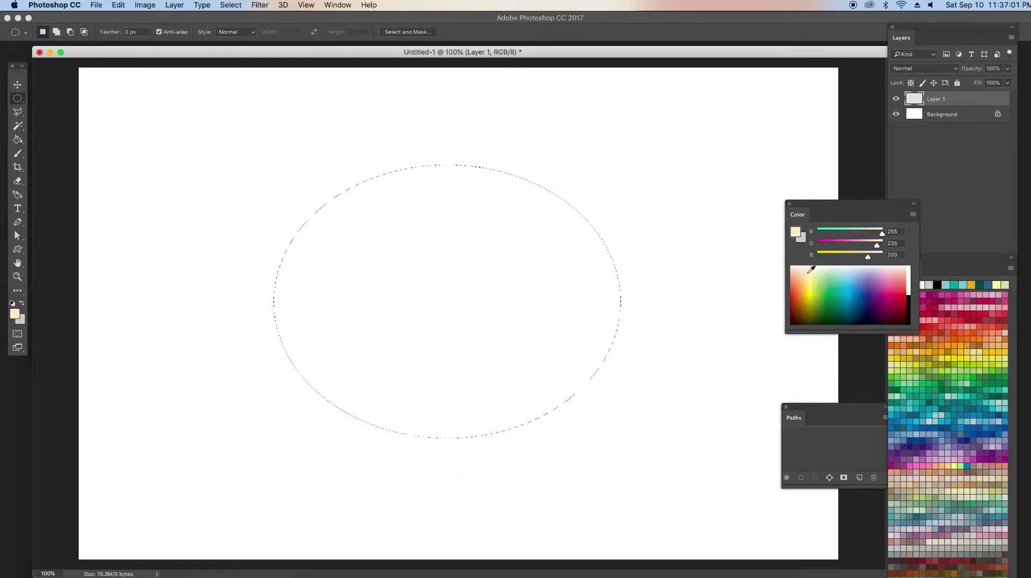
key(b)
mouse_move(340, 185)
mouse_down()
mouse_move(311, 281)
mouse_move(507, 391)
mouse_move(410, 246)
mouse_move(350, 301)
mouse_move(432, 309)
mouse_up()
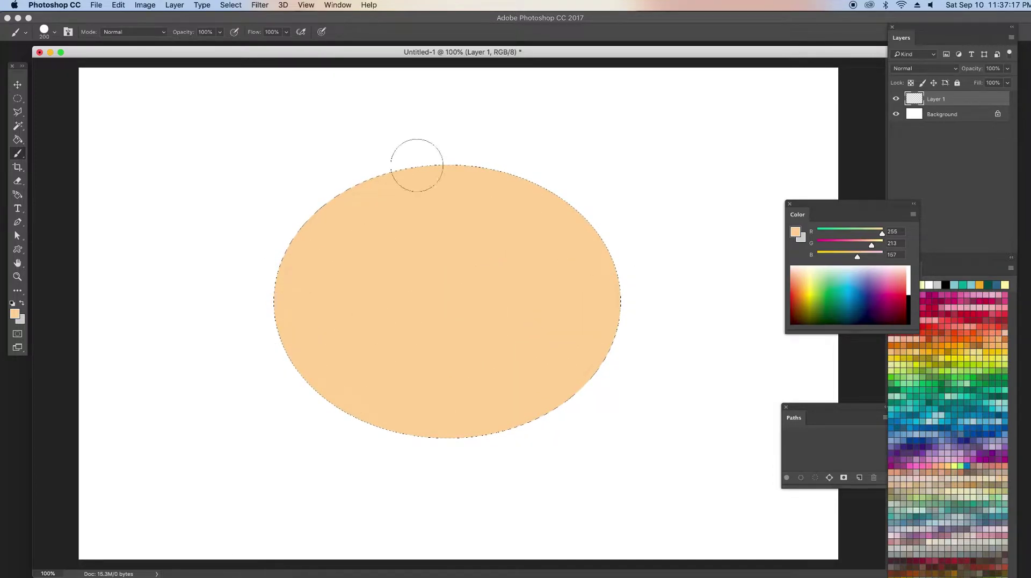
Shade the oval's top and right edges darker tan, plus a soft band across the middle at 49% opacity
drag(858, 258, 850, 258)
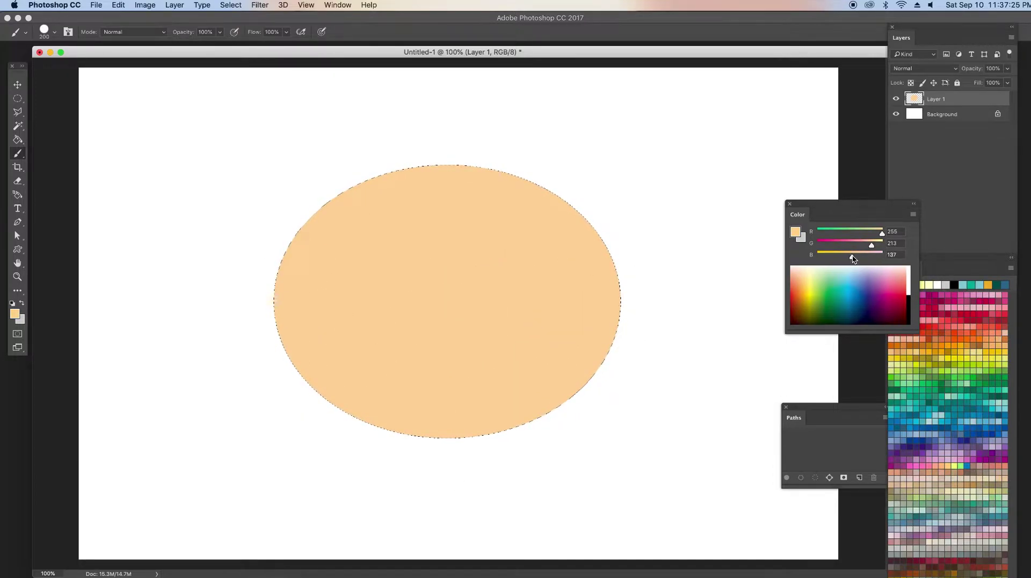
click(54, 31)
key(Return)
key(bracketright)
key(bracketright)
key(bracketright)
drag(314, 151, 587, 352)
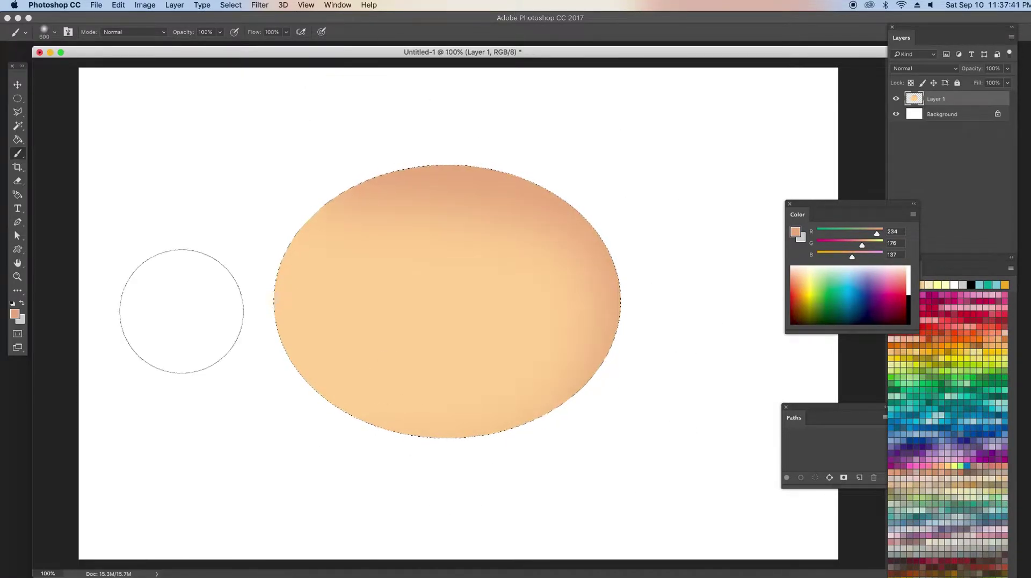
key(bracketleft)
key(4)
key(9)
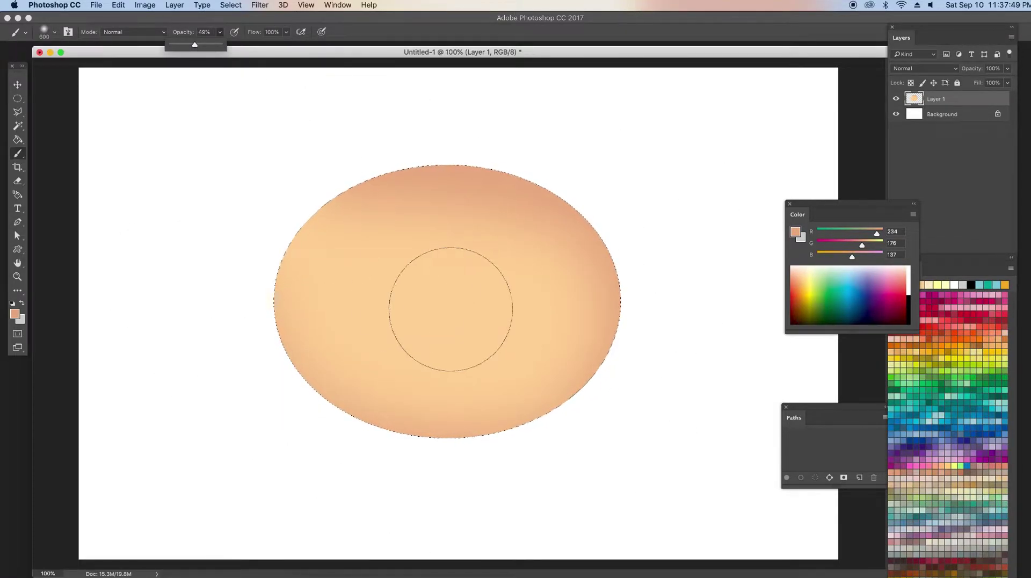
drag(360, 277, 373, 310)
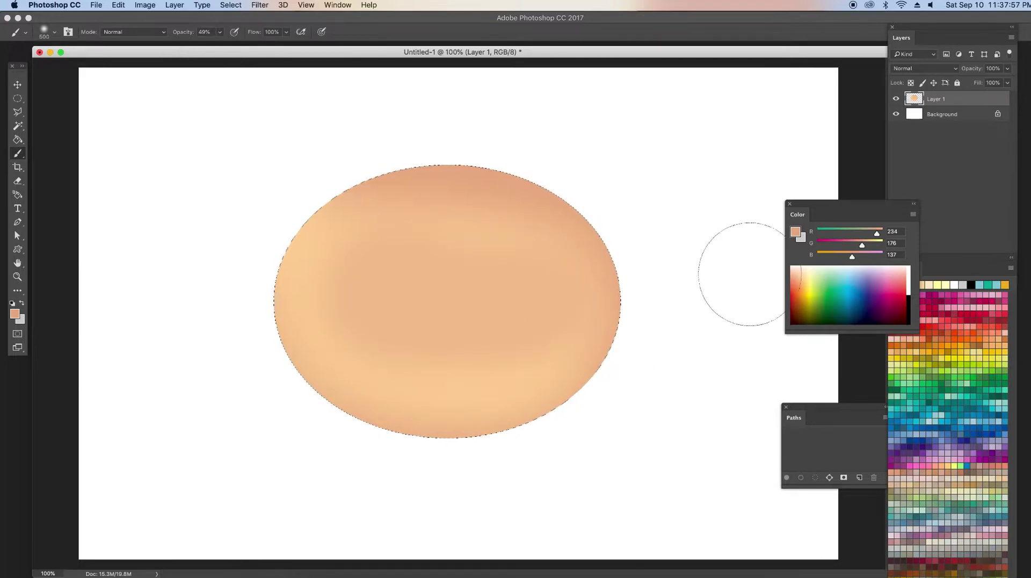
Draw an elliptical selection in the centre of the peach oval for the hole
key(m)
mouse_move(444, 260)
mouse_down()
mouse_move(383, 246)
mouse_move(549, 293)
mouse_up()
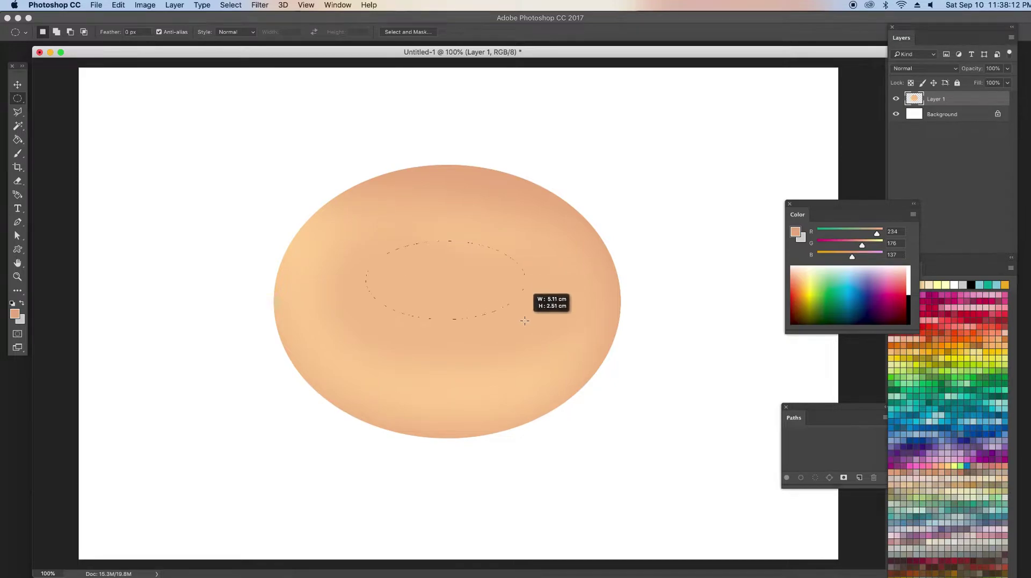
drag(472, 294, 477, 317)
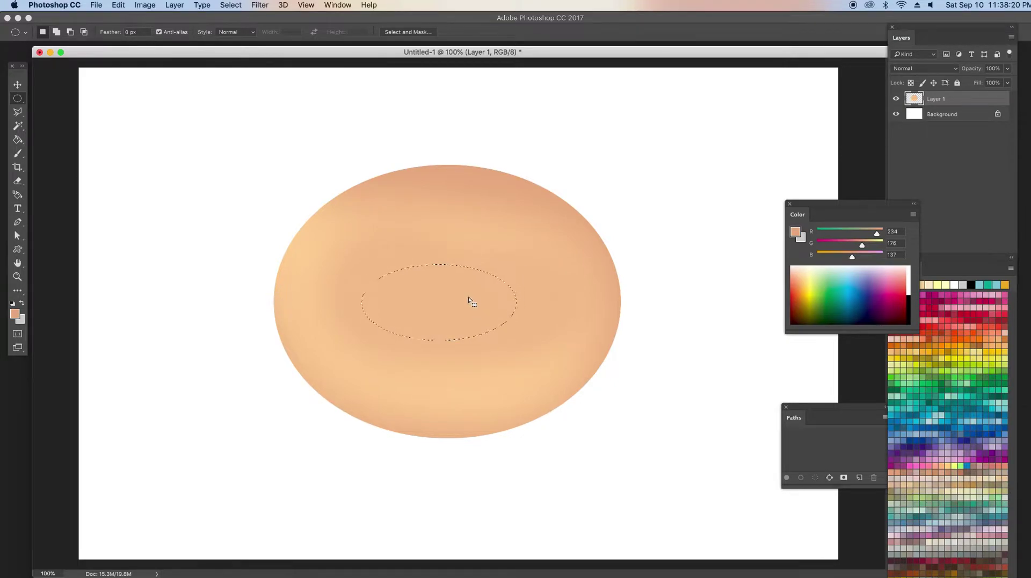
mouse_move(360, 239)
mouse_down()
mouse_move(512, 350)
mouse_move(455, 313)
mouse_up()
key(Return)
Delete the centre to punch the donut hole and duplicate Layer 1 as 'Layer 1 copy'
key(Delete)
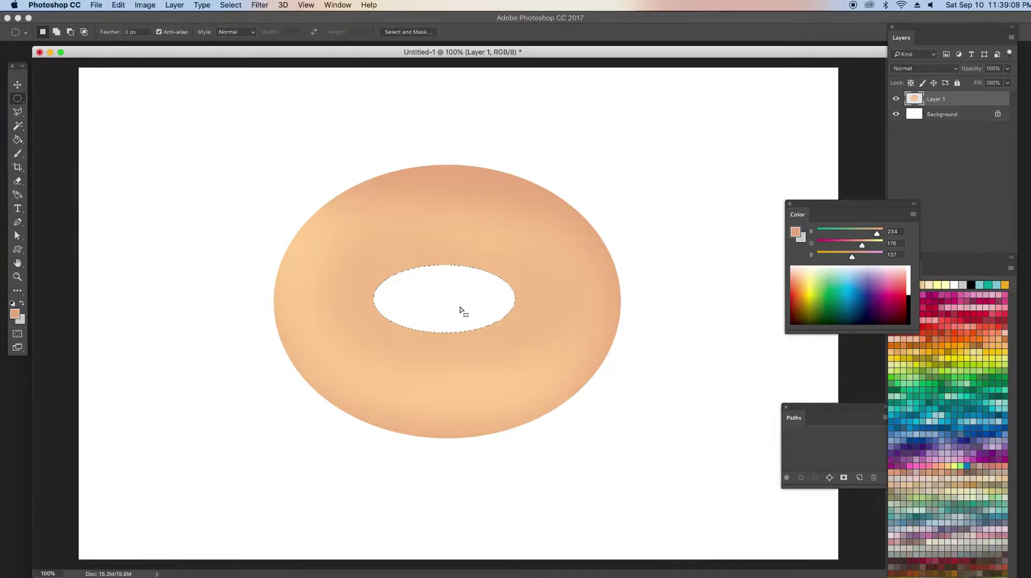
click(1011, 37)
click(920, 77)
Recolour 'Layer 1 copy' dark chocolate brown: Hue -10, Saturation +61, Lightness -64
key(Return)
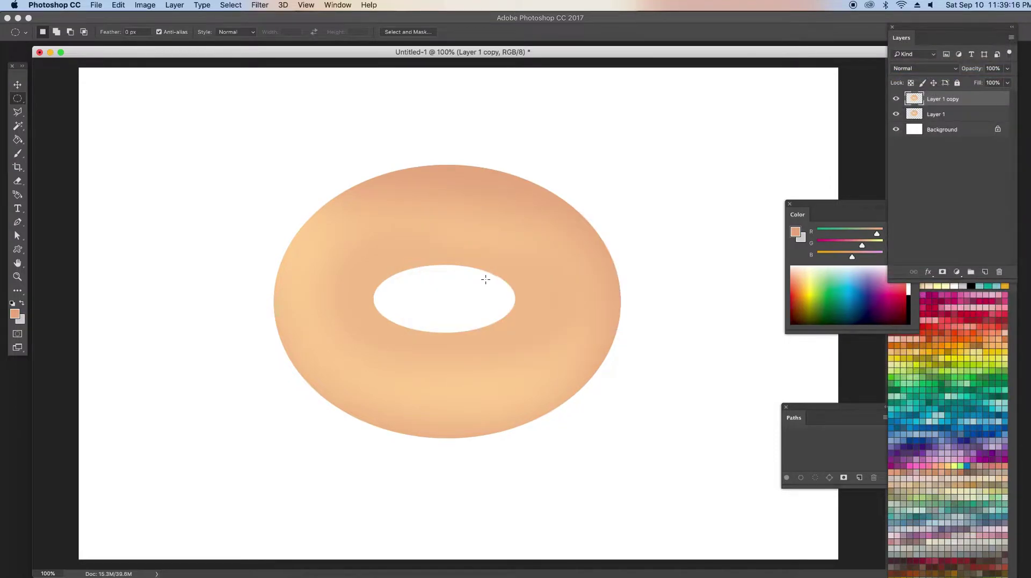
key(super+u)
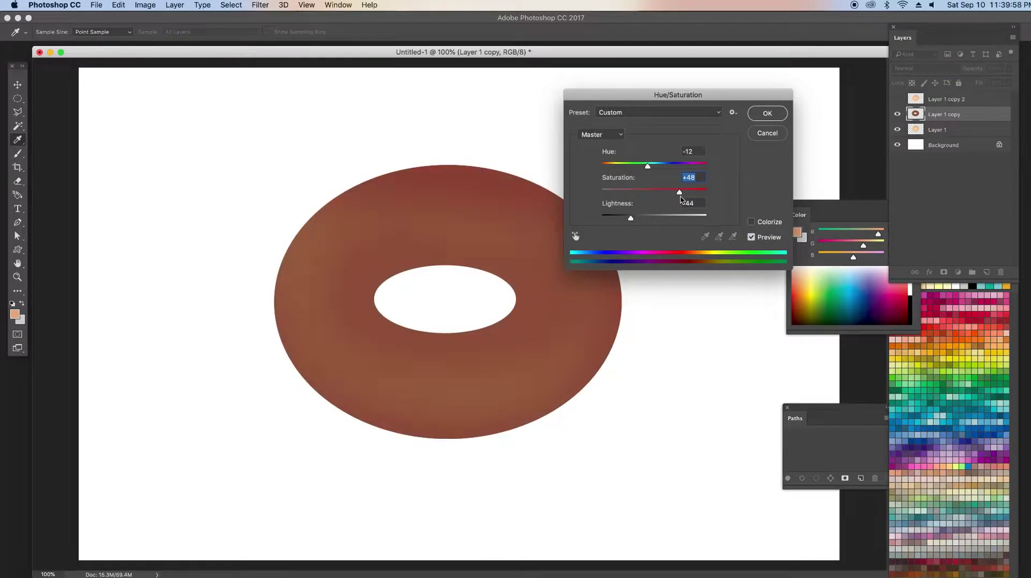
drag(631, 217, 621, 220)
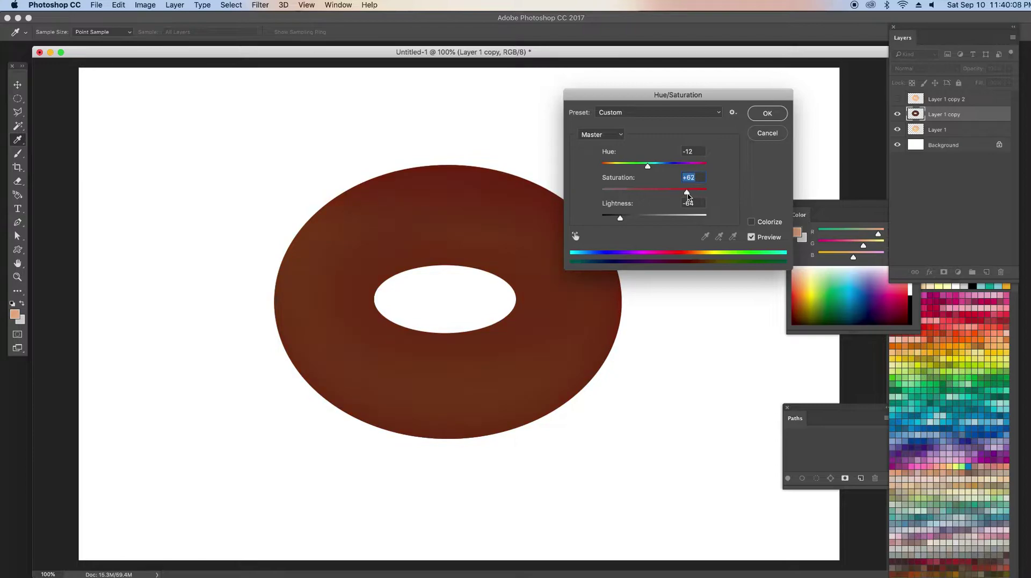
drag(688, 194, 686, 194)
drag(647, 166, 650, 170)
click(621, 221)
click(759, 113)
Squash the brown copy to about 74% height so it sits as icing on the donut
key(ctrl+t)
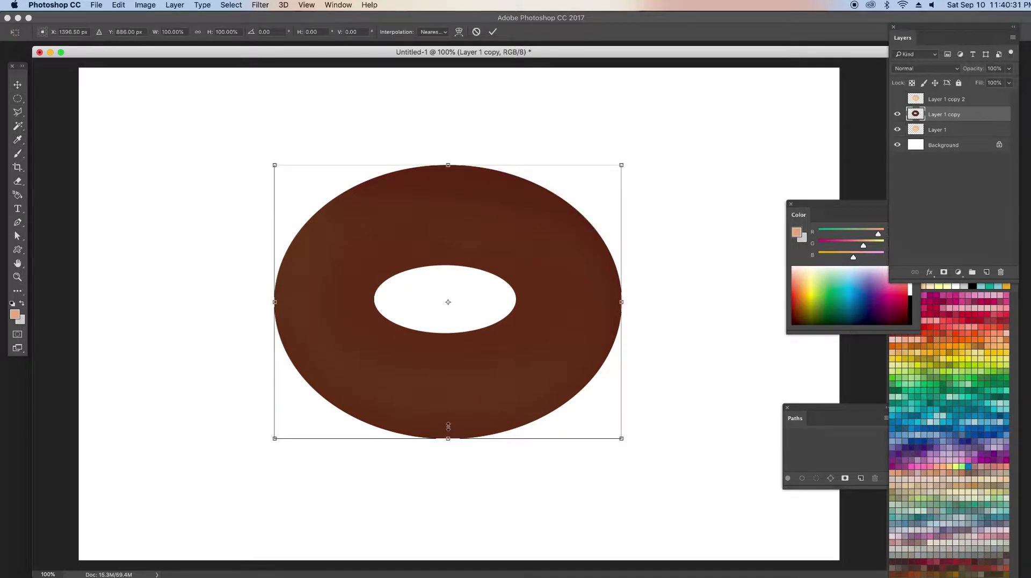
drag(448, 438, 454, 380)
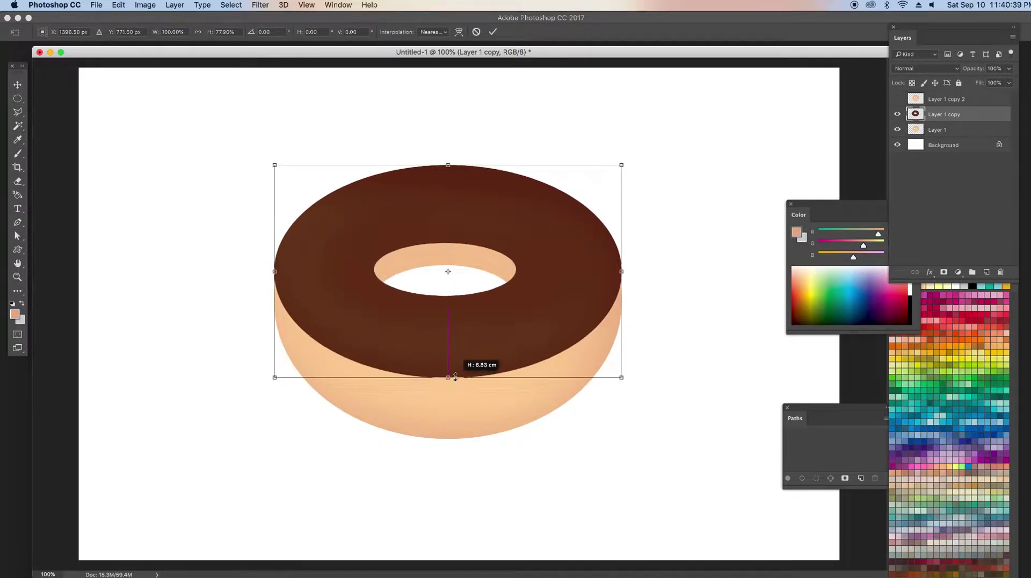
drag(454, 380, 454, 368)
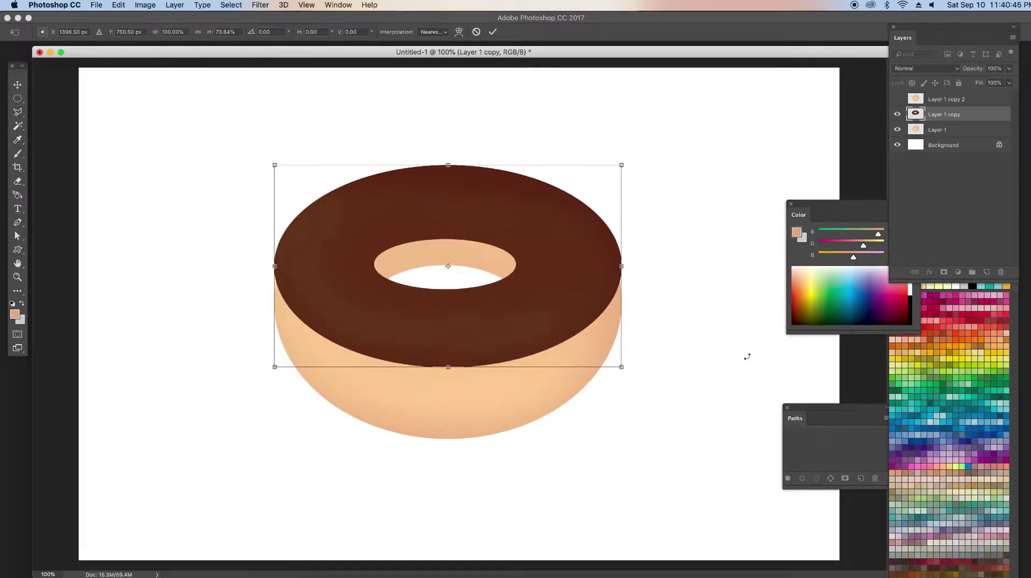
click(458, 160)
key(Return)
key(m)
Free Transform Layer 1, stretching the peach base slightly taller
click(954, 133)
key(ctrl+t)
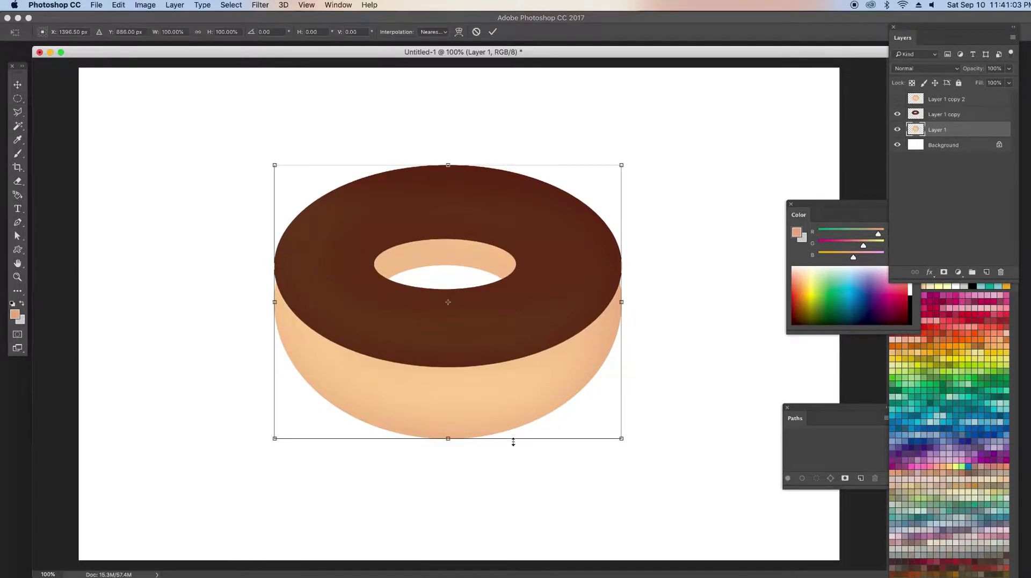
drag(448, 439, 448, 444)
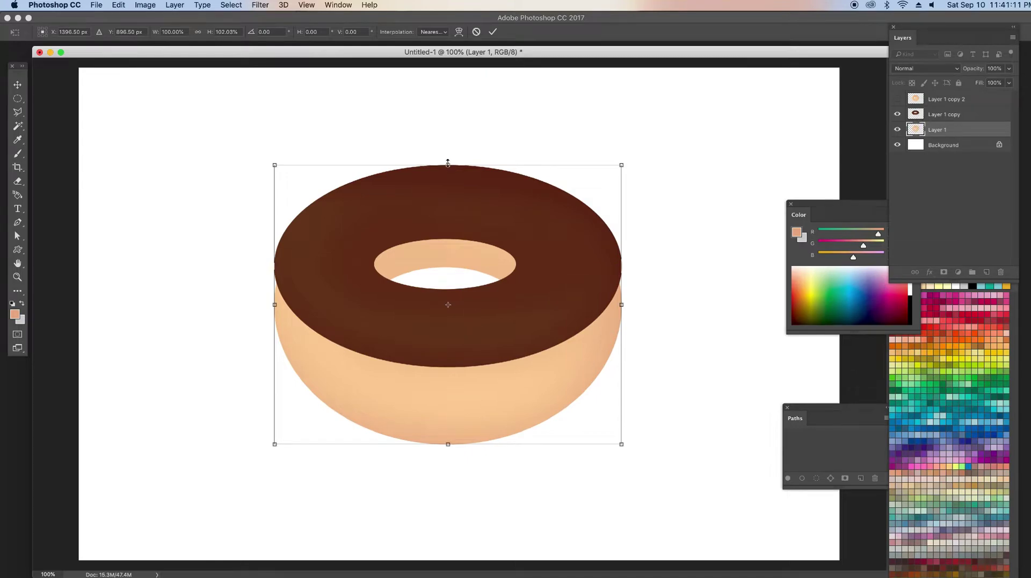
drag(447, 163, 439, 170)
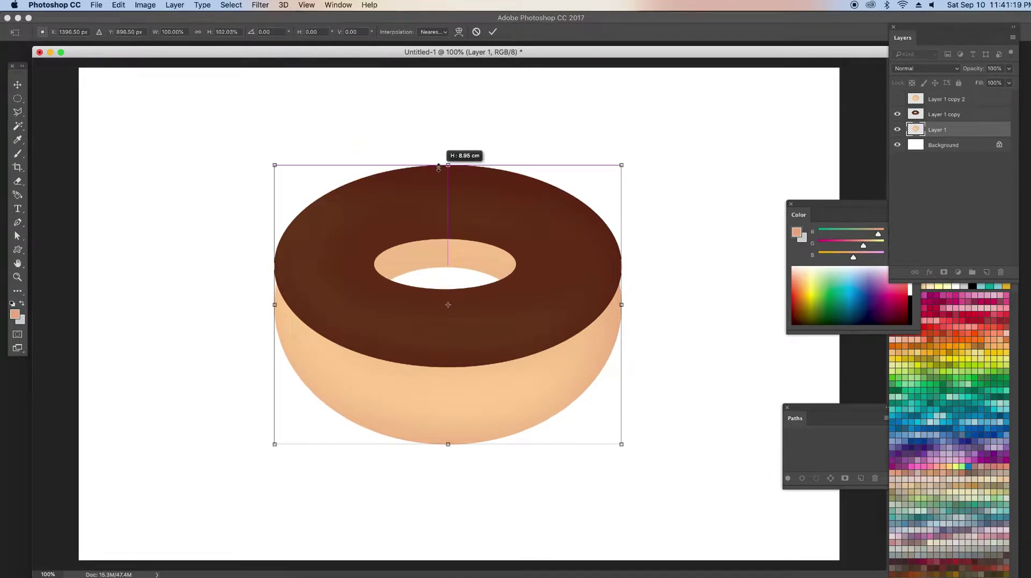
drag(438, 168, 439, 167)
Warp the peach base so its sides flare out and its body becomes rounder
right_click(435, 202)
click(446, 264)
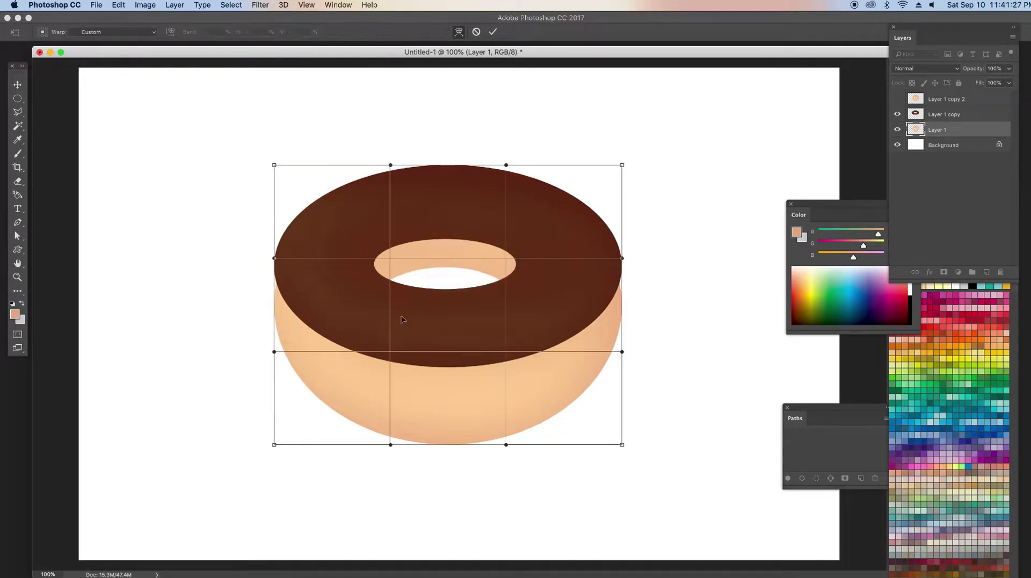
drag(274, 445, 270, 457)
drag(275, 352, 274, 368)
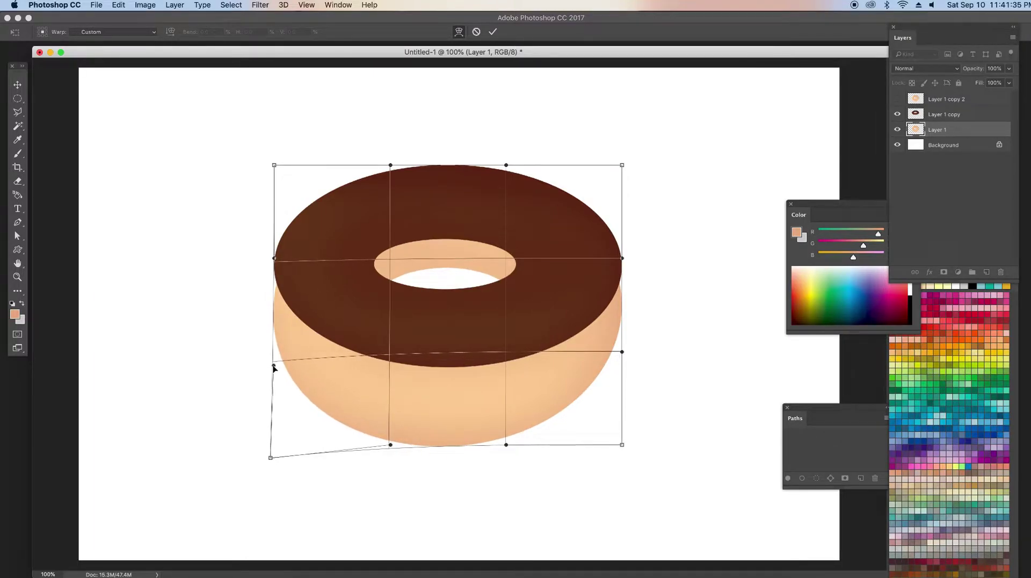
drag(622, 352, 623, 371)
drag(622, 445, 621, 456)
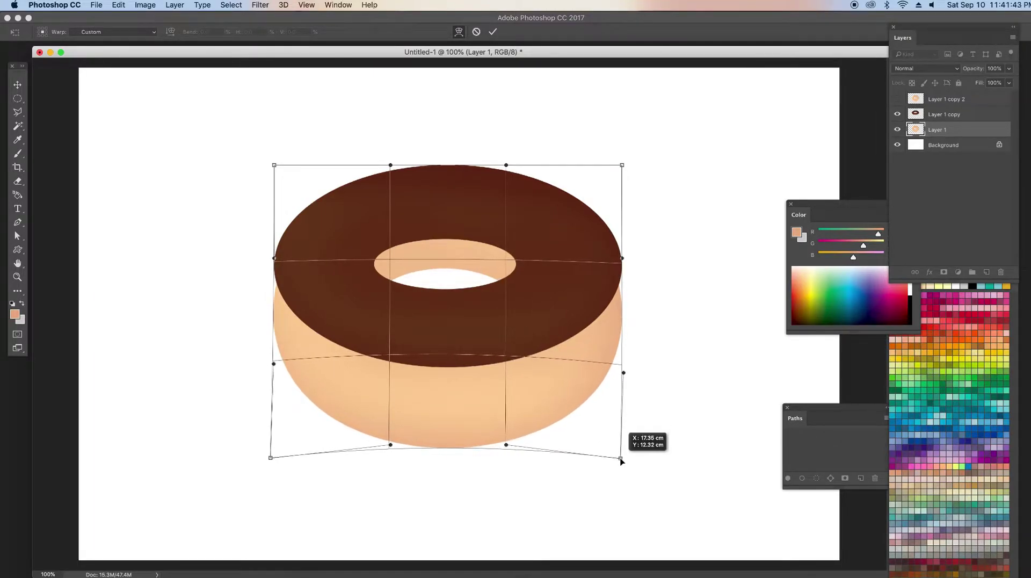
drag(623, 372, 626, 371)
mouse_move(621, 258)
mouse_down()
mouse_move(628, 214)
mouse_move(623, 241)
mouse_up()
drag(274, 258, 274, 245)
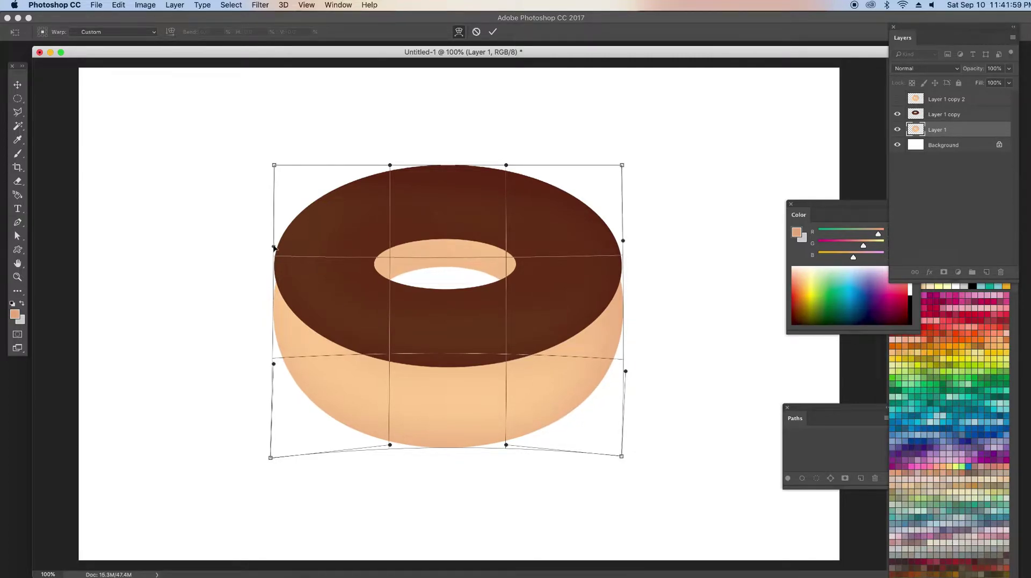
drag(273, 370, 272, 372)
drag(626, 371, 626, 373)
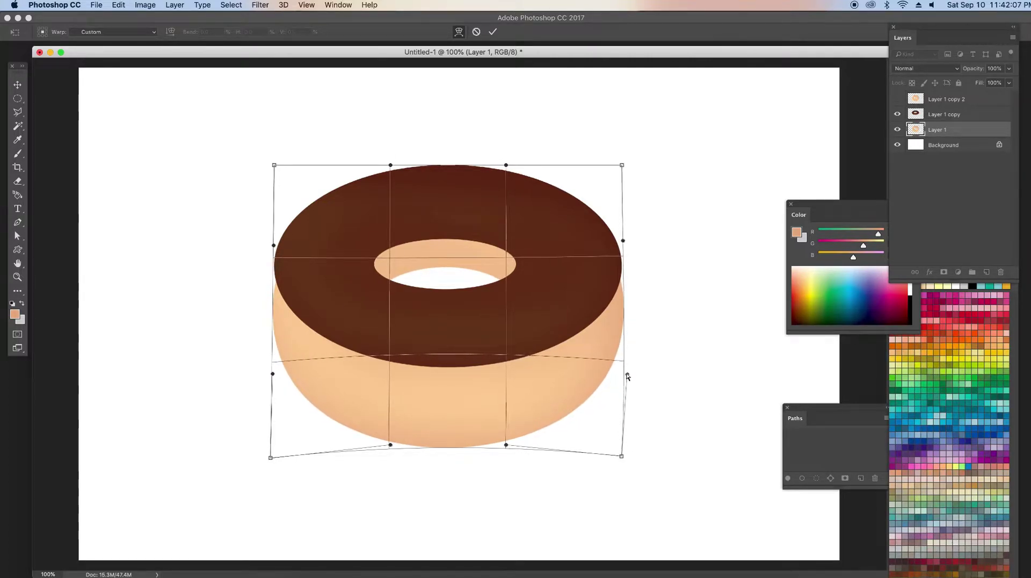
key(Return)
Stretch the chocolate icing layer slightly taller, to about 103.66% height
key(m)
key(alt+bracketright)
key(ctrl+t)
drag(448, 367, 447, 374)
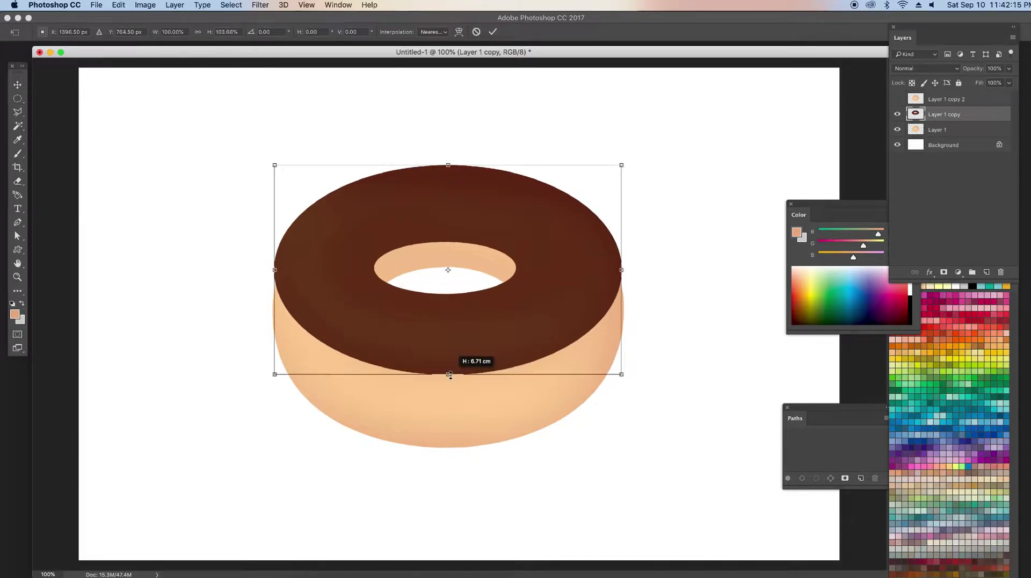
key(Return)
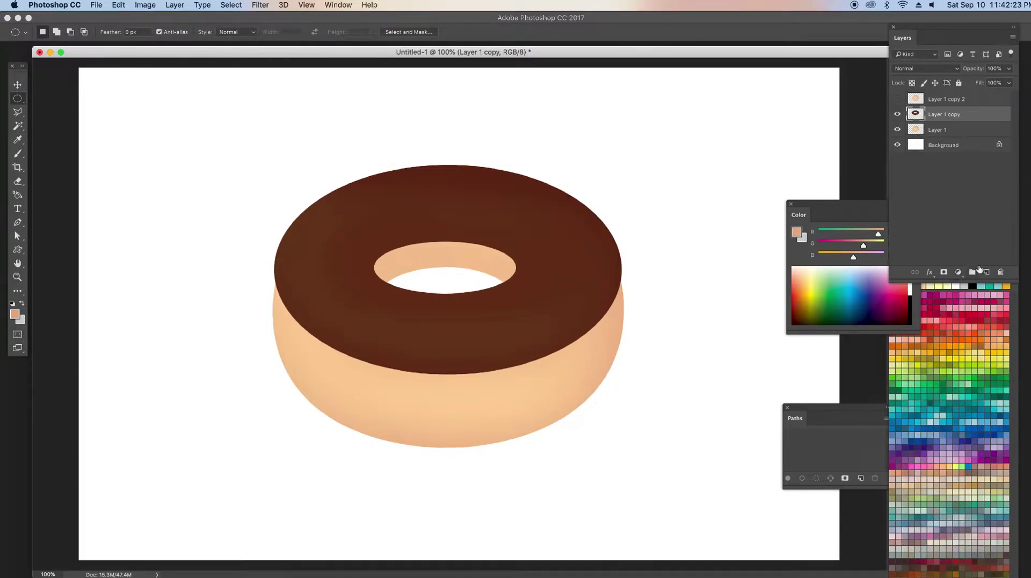
Load the icing outline as a selection on a new Layer 2 and pick dark brown
click(987, 271)
ctrl+click(916, 129)
key(b)
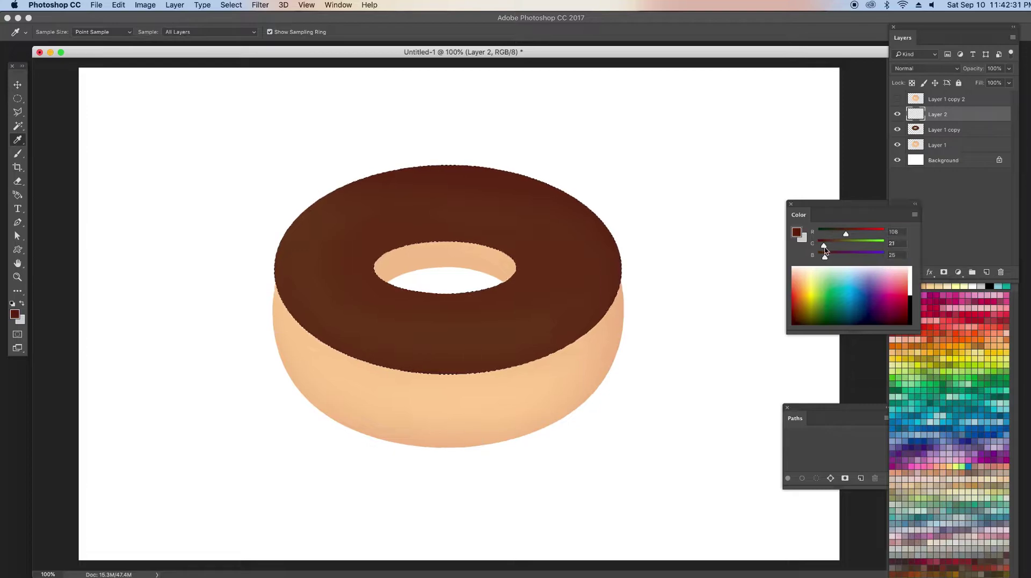
drag(854, 300, 859, 319)
Paint dark brown shading on the icing's edge and hole rim at 27% opacity
key(bracketleft)
key(bracketleft)
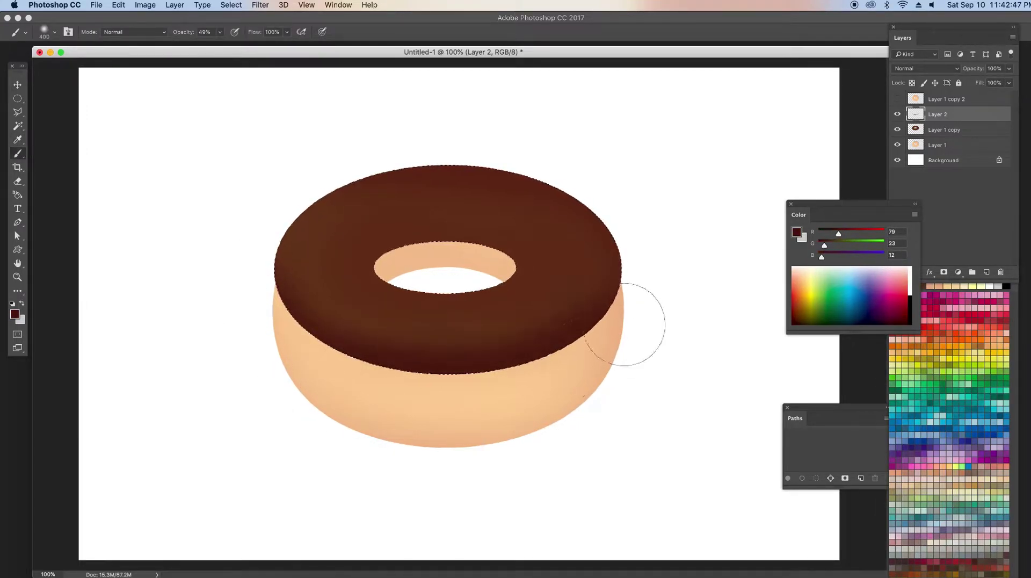
drag(634, 322, 553, 380)
key(bracketright)
key(bracketleft)
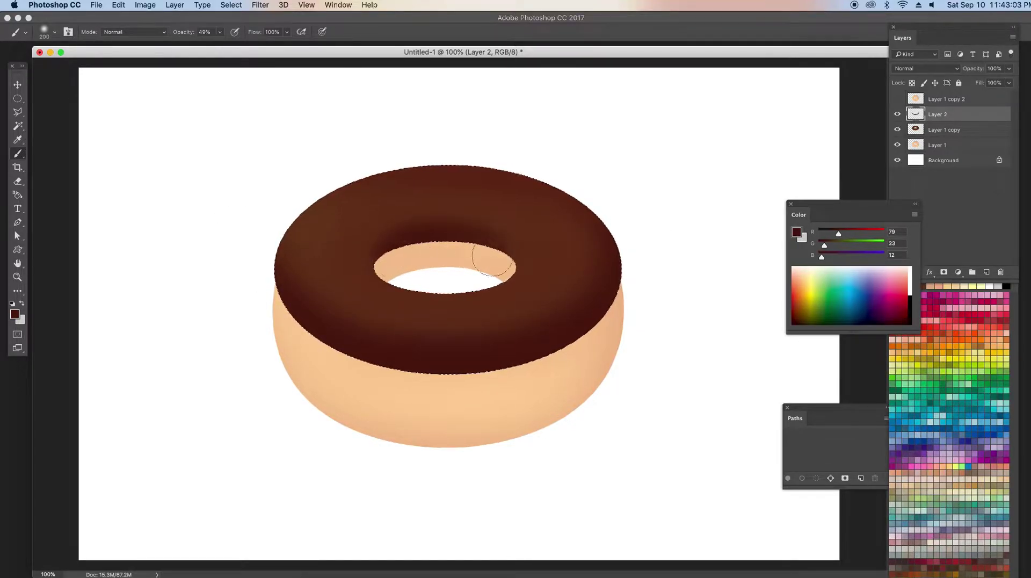
key(2)
key(7)
key(bracketleft)
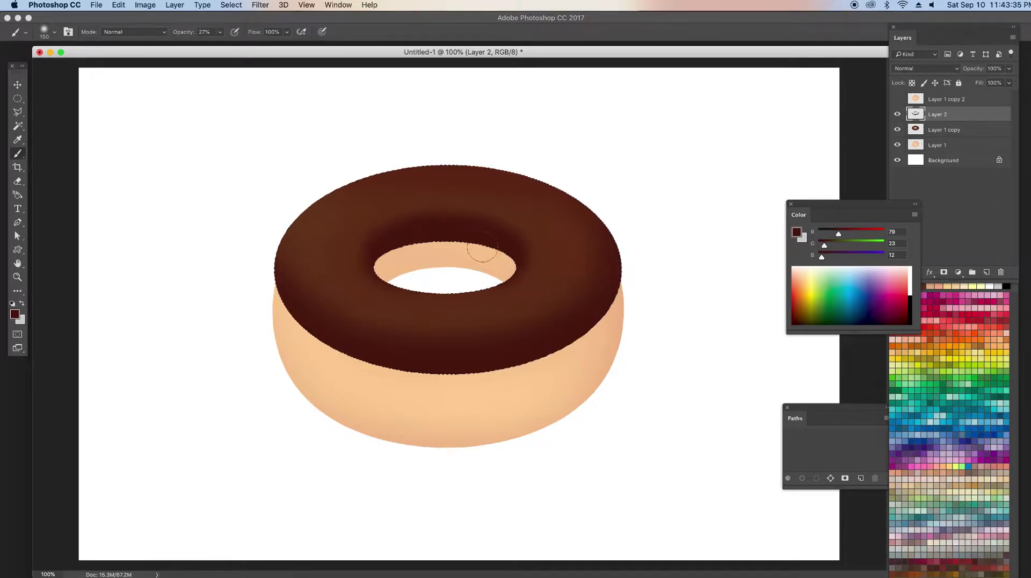
key(bracketright)
key(bracketright)
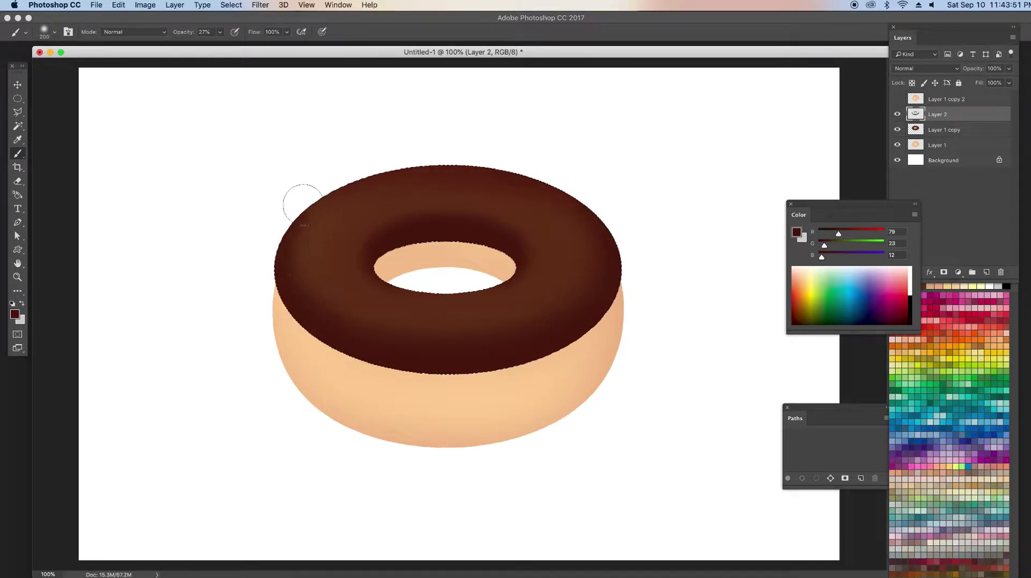
Darken the chocolate glaze layer to Lightness -13 and clear the selection
click(954, 133)
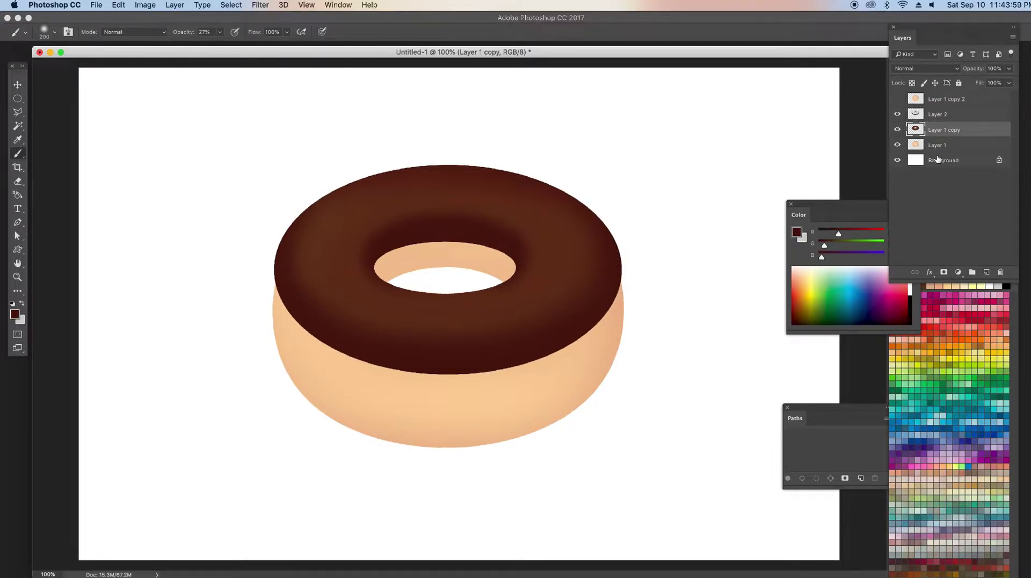
key(ctrl+u)
drag(654, 218, 638, 223)
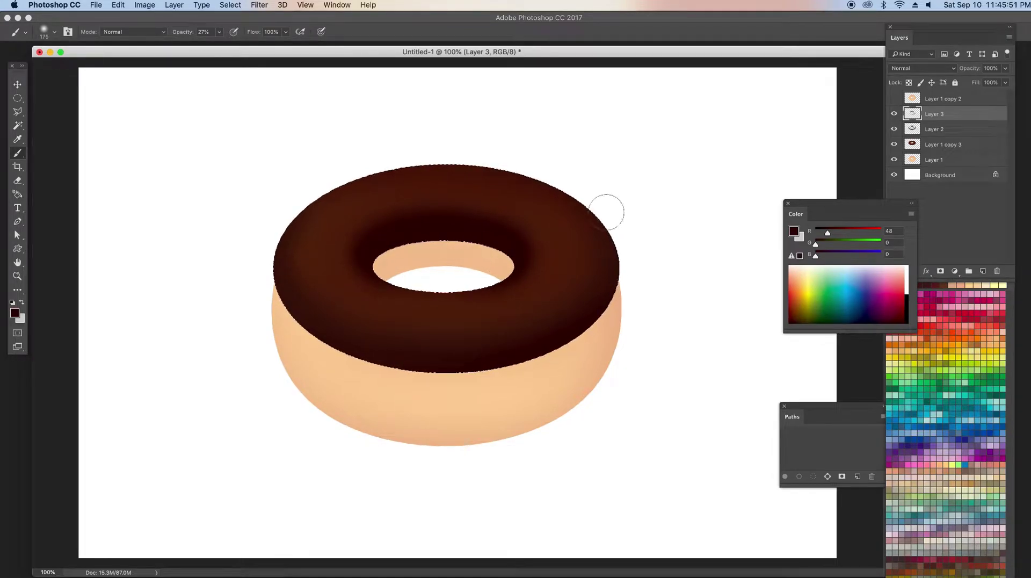
key(bracketright)
key(bracketright)
key(bracketright)
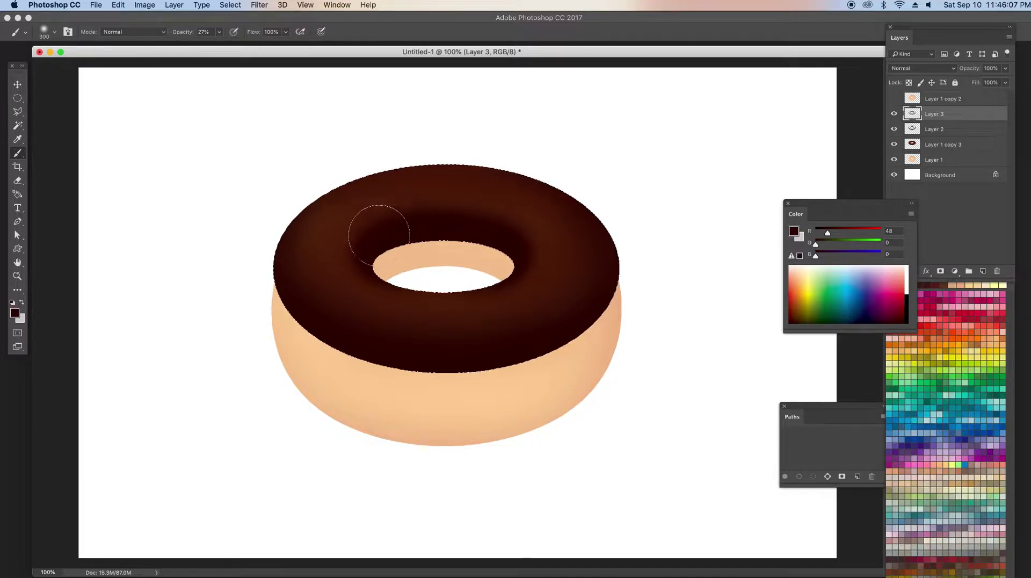
key(super+d)
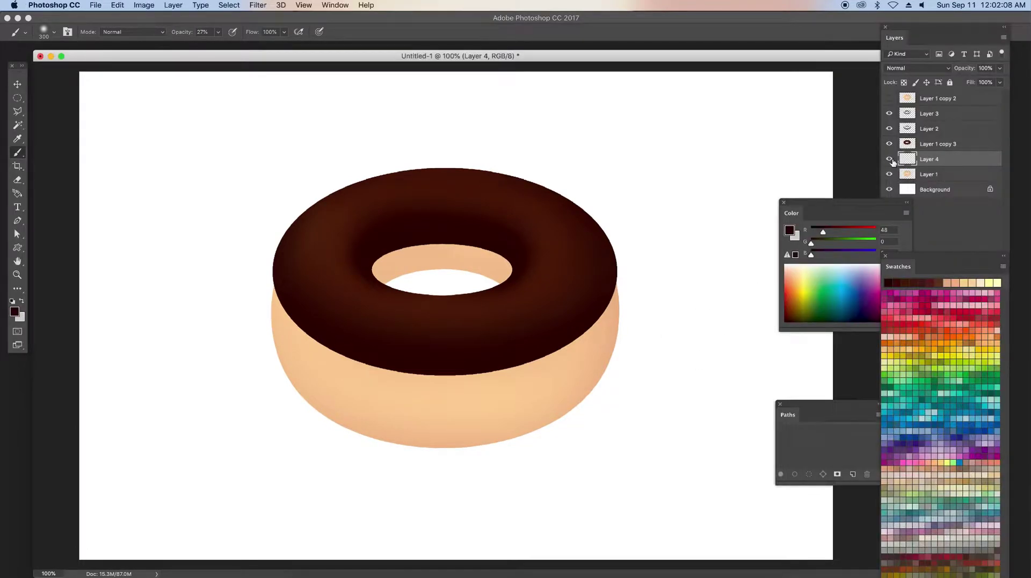
Load the donut body's shape and shade its right side and bottom edge orange
super+click(907, 174)
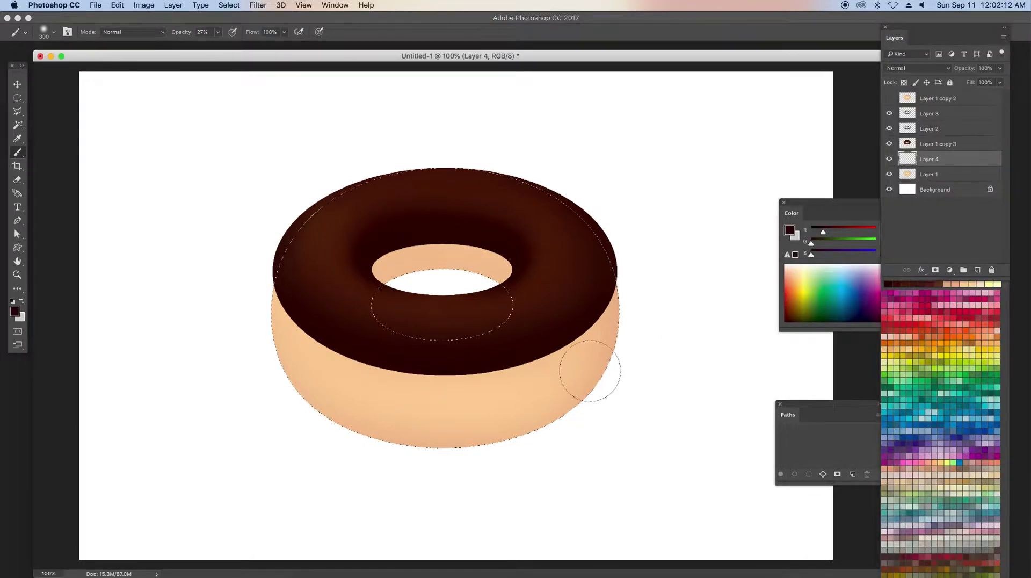
click(985, 334)
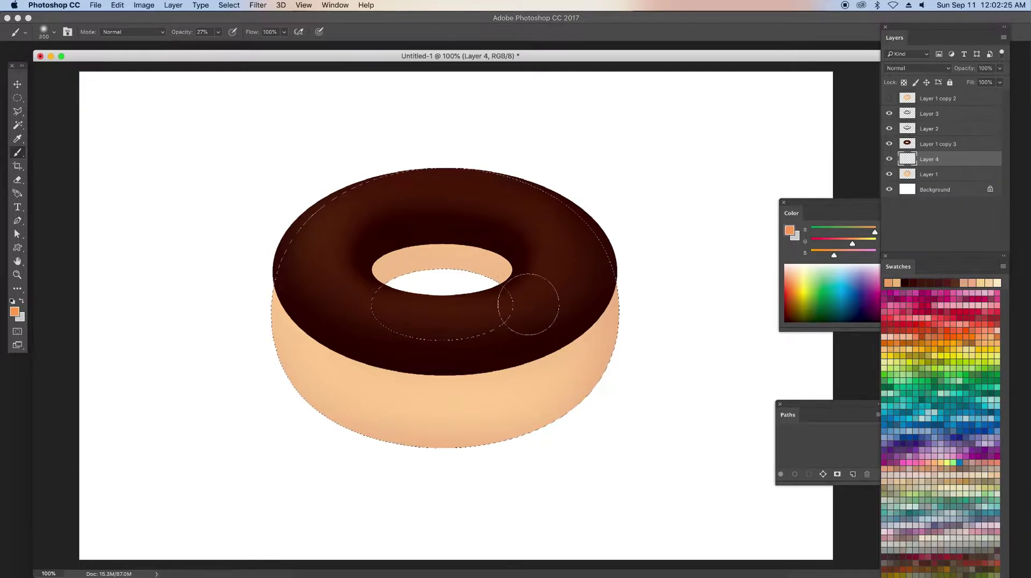
key(bracketleft)
key(bracketright)
key(bracketright)
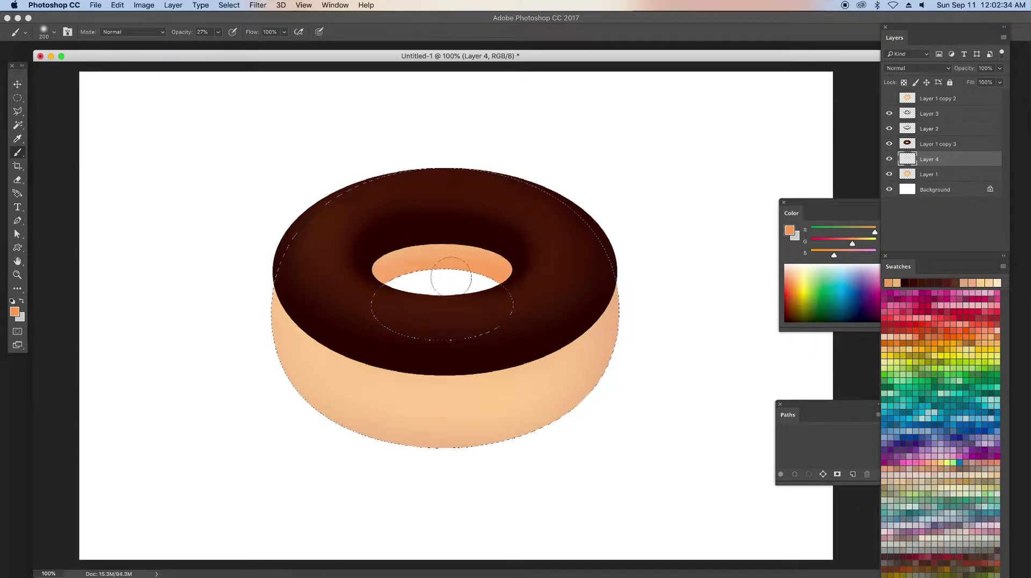
drag(604, 295, 576, 431)
drag(516, 446, 265, 414)
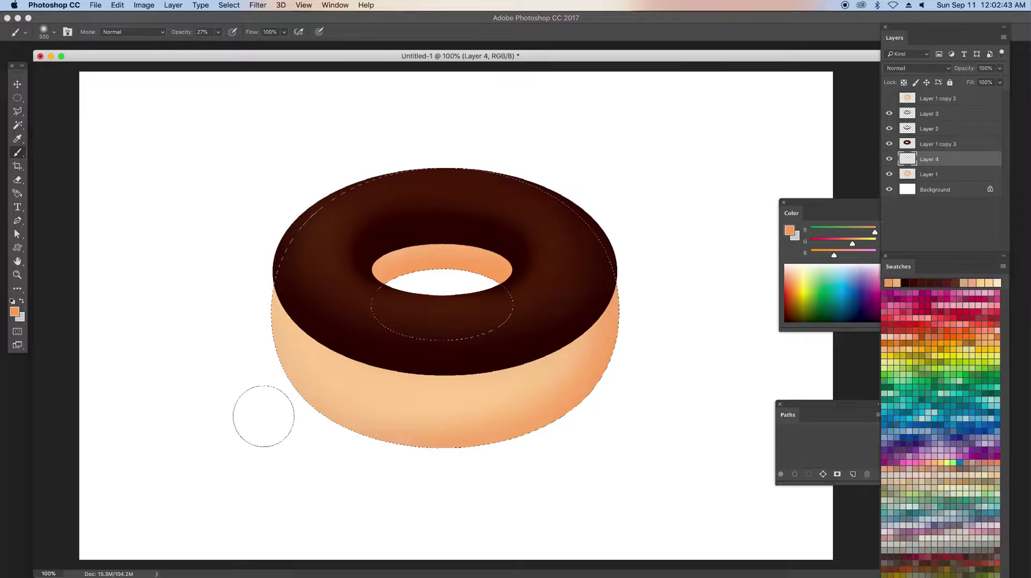
Paint darker orange below the glaze edge and across the donut's lower band
key(bracketleft)
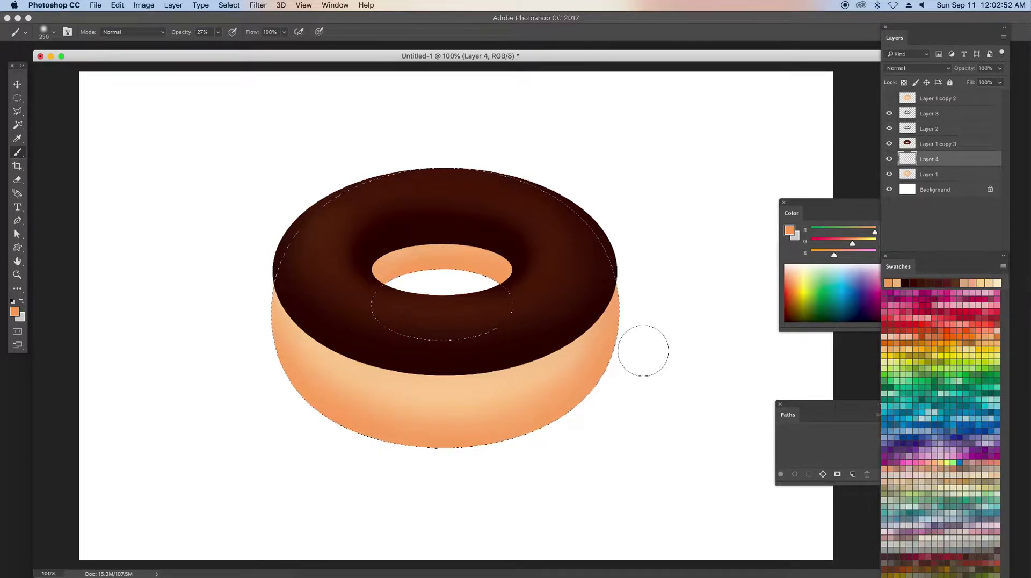
key(bracketleft)
key(bracketleft)
mouse_move(432, 376)
mouse_down()
mouse_move(541, 340)
mouse_move(342, 357)
mouse_up()
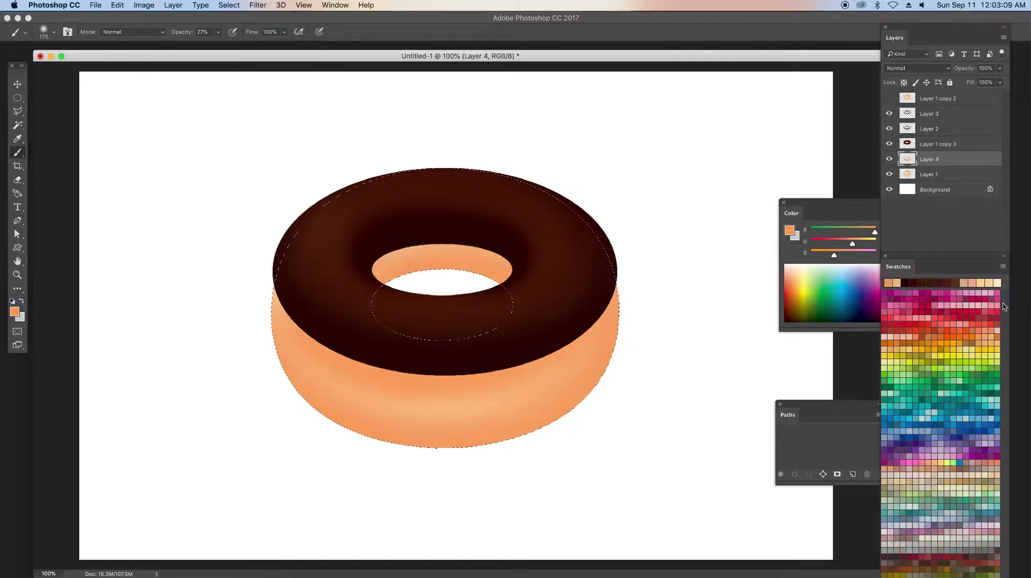
click(984, 344)
key(bracketright)
key(bracketright)
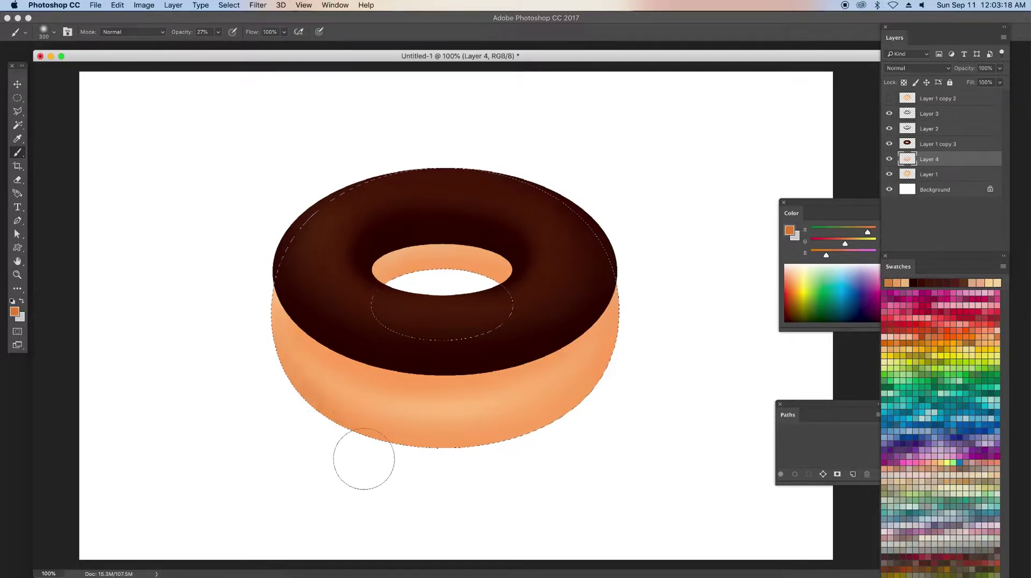
mouse_move(363, 458)
mouse_down()
mouse_move(352, 444)
mouse_move(601, 396)
mouse_move(600, 380)
mouse_up()
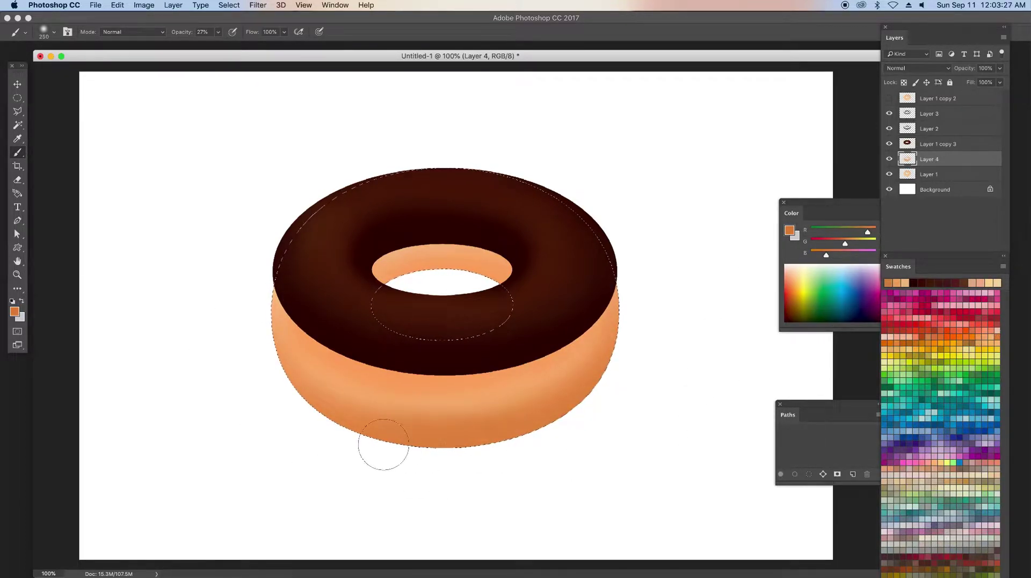
mouse_move(383, 444)
mouse_down()
mouse_move(395, 333)
mouse_move(547, 334)
mouse_move(338, 323)
mouse_move(430, 364)
mouse_move(491, 336)
mouse_up()
Deepen the donut's lower band with reddish tones using a 400 brush
click(976, 327)
key(bracketright)
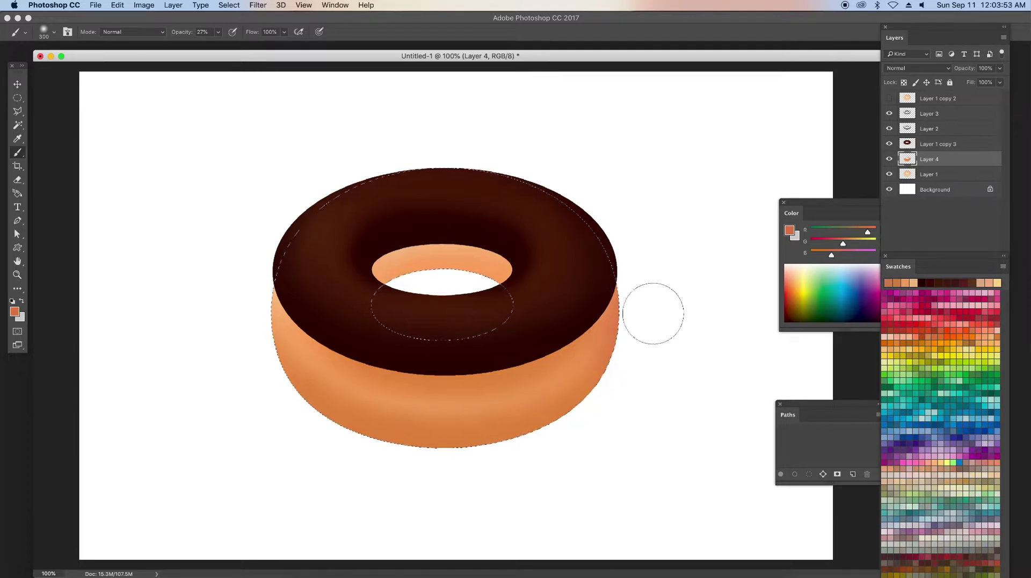
click(978, 333)
key(bracketright)
key(bracketright)
key(bracketleft)
key(bracketleft)
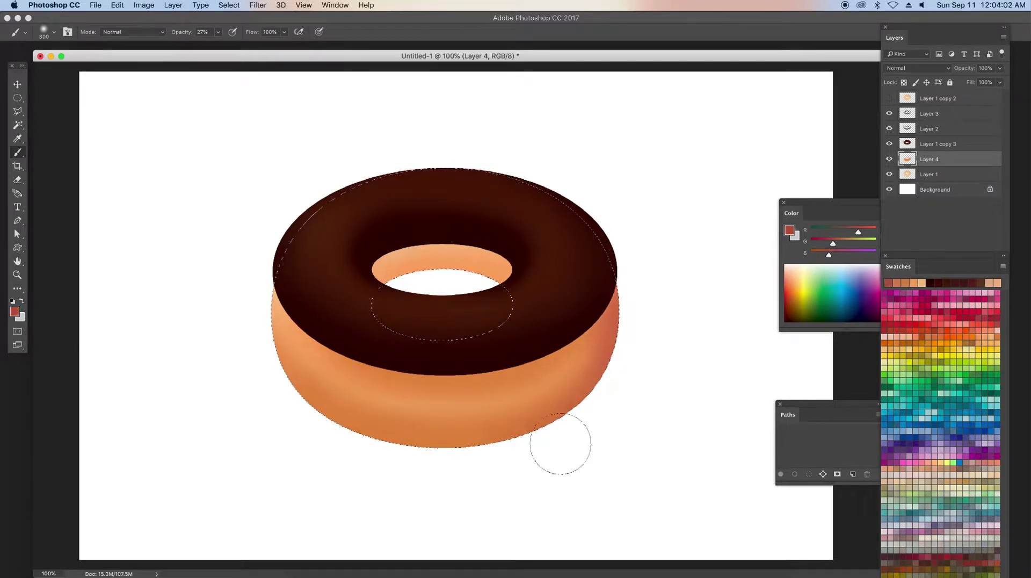
key(bracketright)
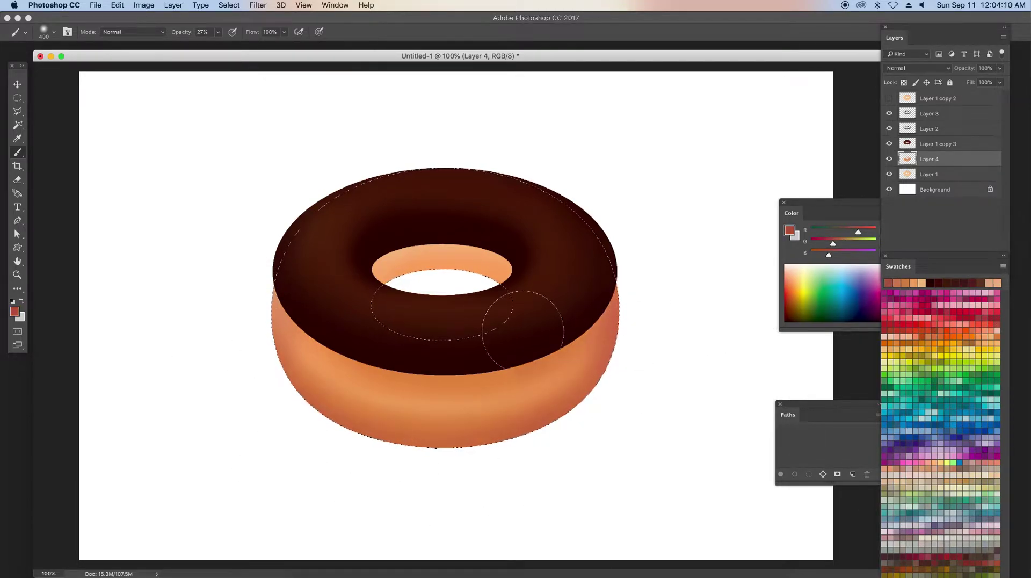
drag(518, 311, 563, 322)
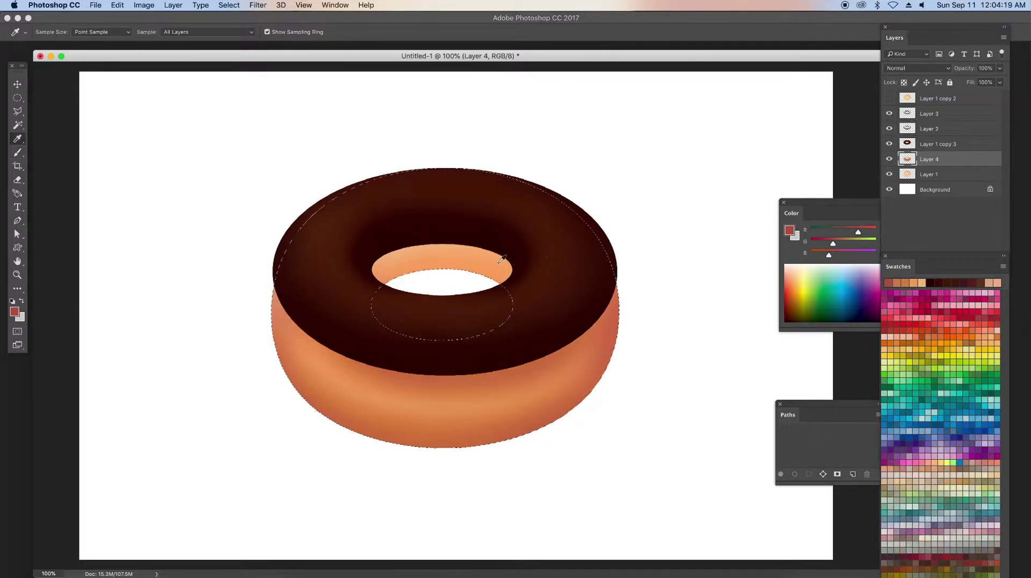
click(921, 282)
click(977, 269)
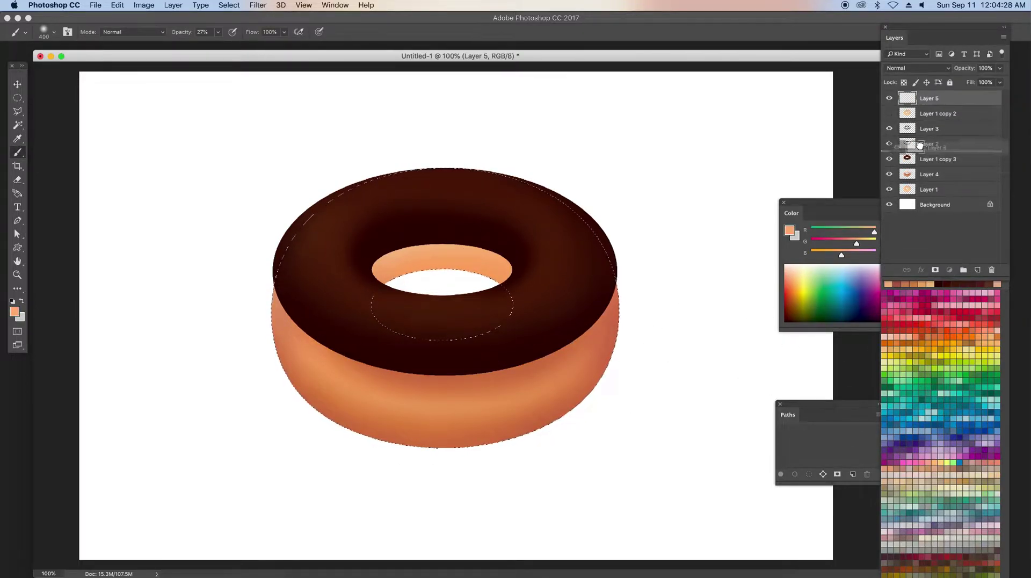
Move Layer 5 above Layer 4 and brighten the donut's right side with light orange at 14% opacity
drag(908, 98, 924, 166)
key(bracketleft)
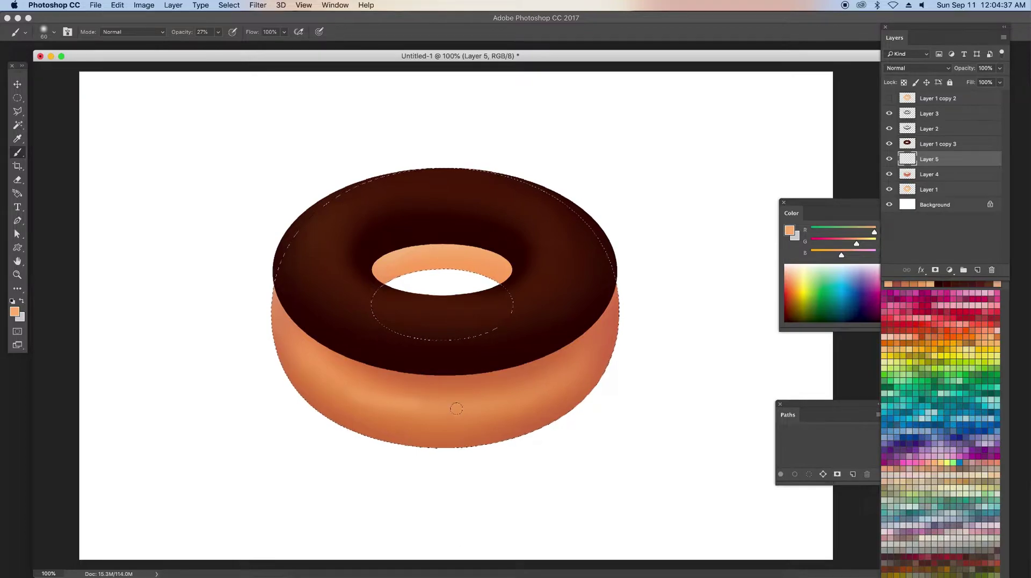
click(218, 32)
key(bracketright)
key(bracketright)
key(bracketright)
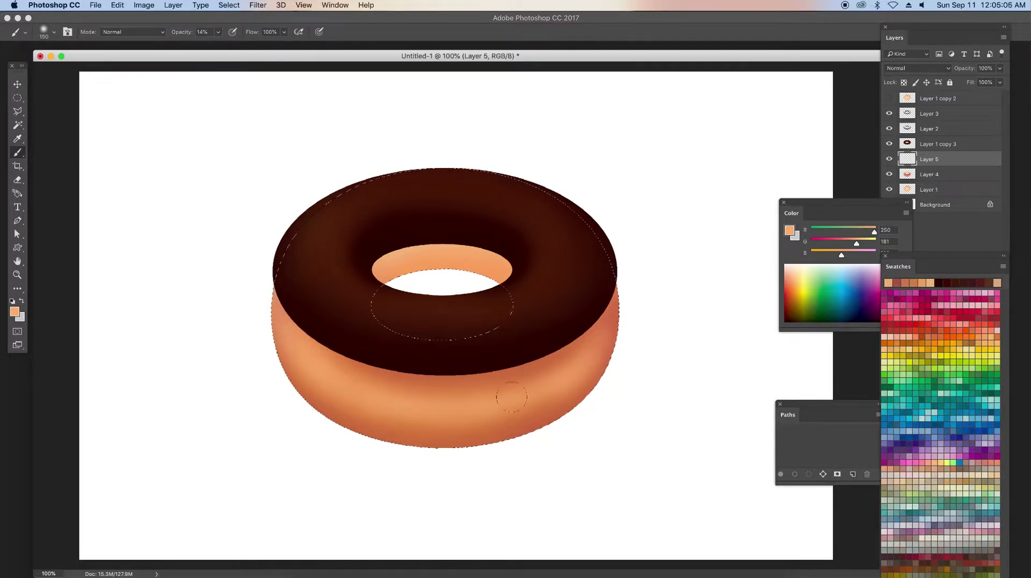
key(bracketright)
drag(611, 317, 483, 393)
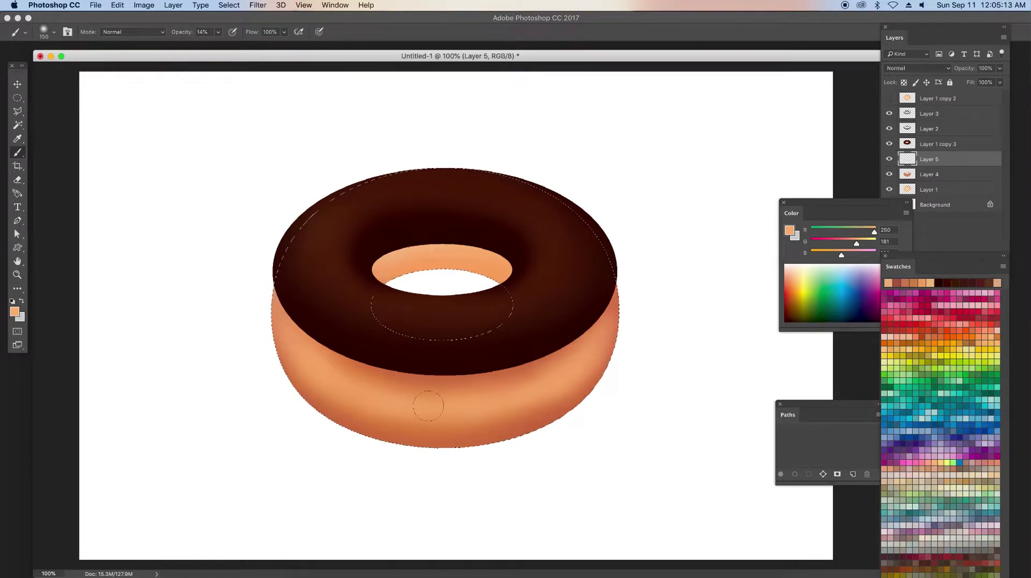
With a soft round brush, paint light peach highlights along the dough's sides
click(45, 34)
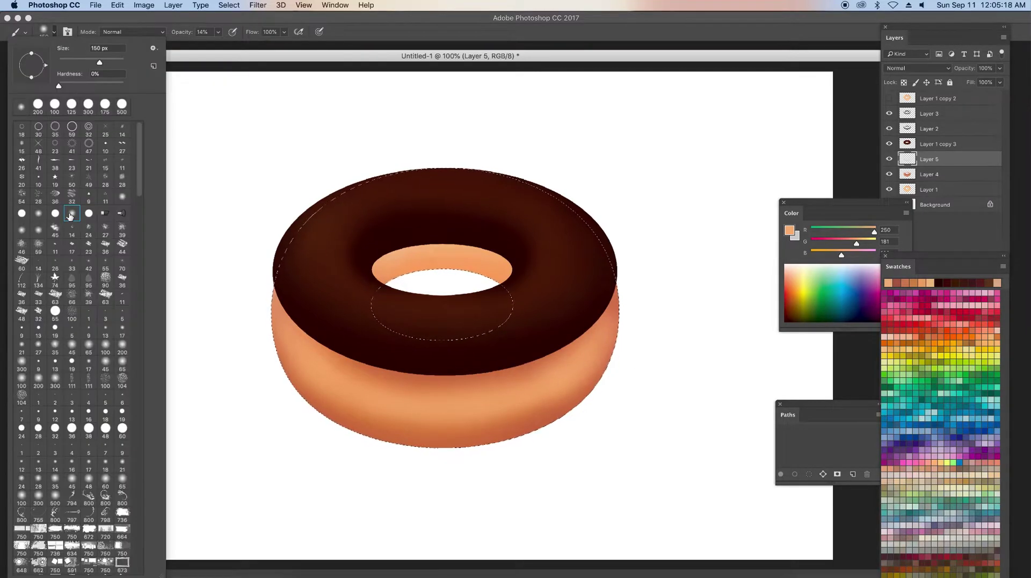
double_click(73, 359)
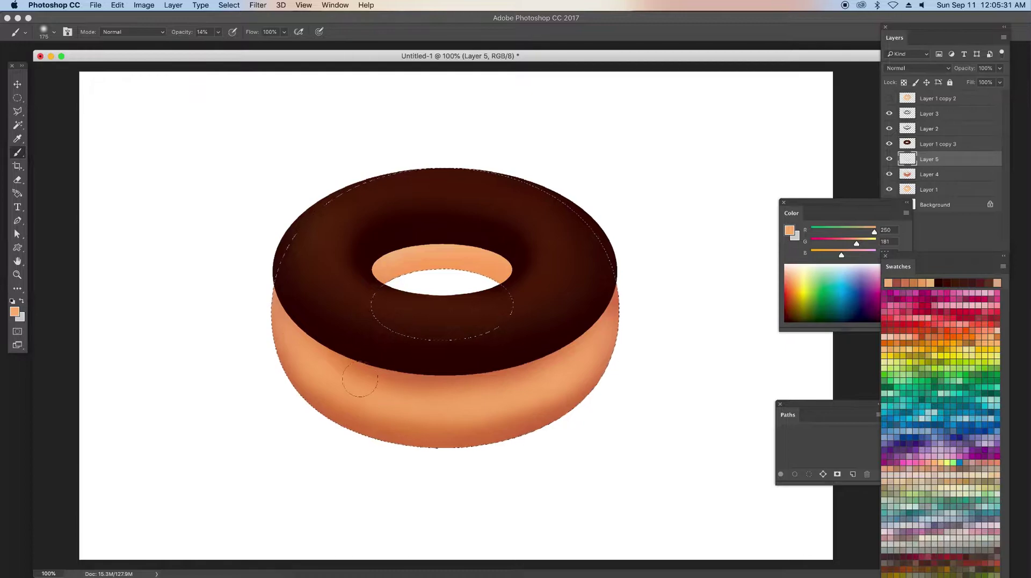
click(994, 344)
key(bracketleft)
key(bracketleft)
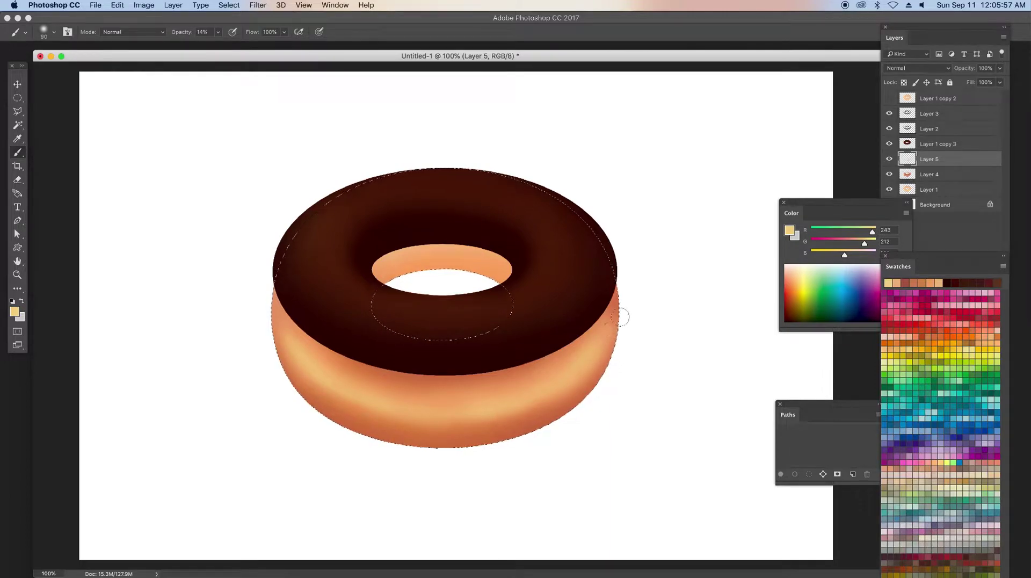
drag(634, 318, 329, 381)
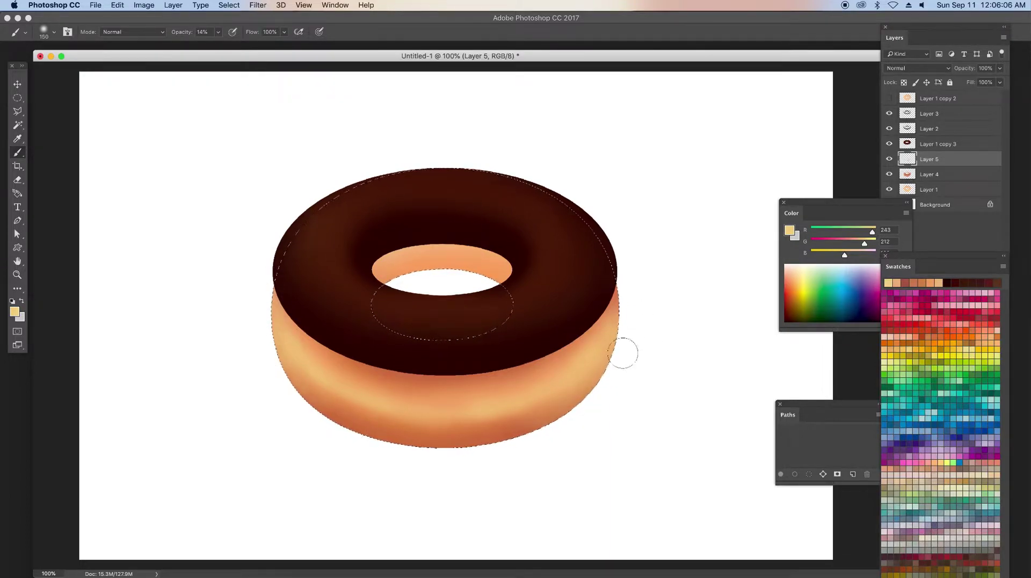
Pick orange and dark reddish-orange tones, load the glaze shape, and add a new highlight layer
alt+click(542, 363)
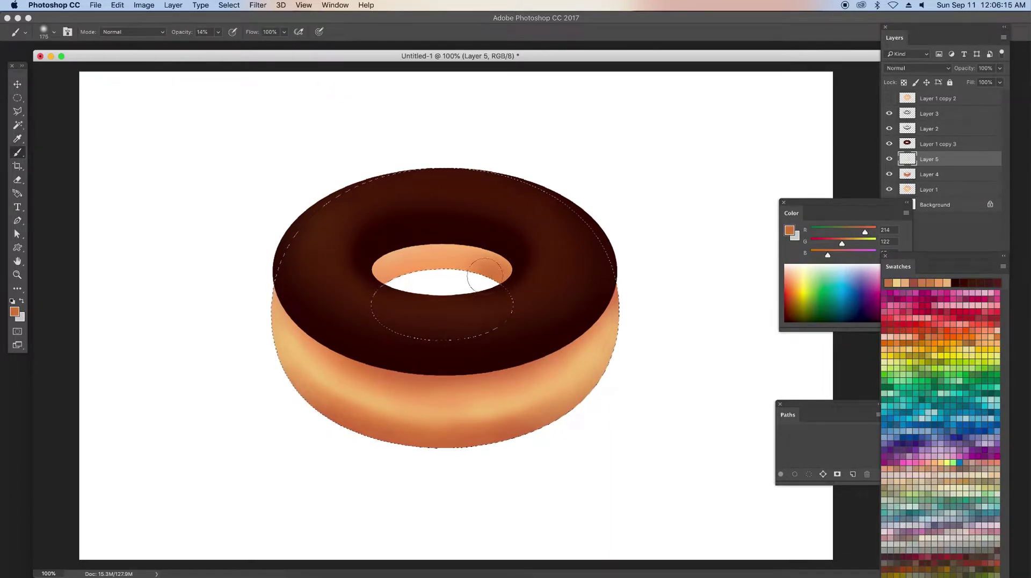
key(bracketleft)
key(bracketleft)
key(bracketleft)
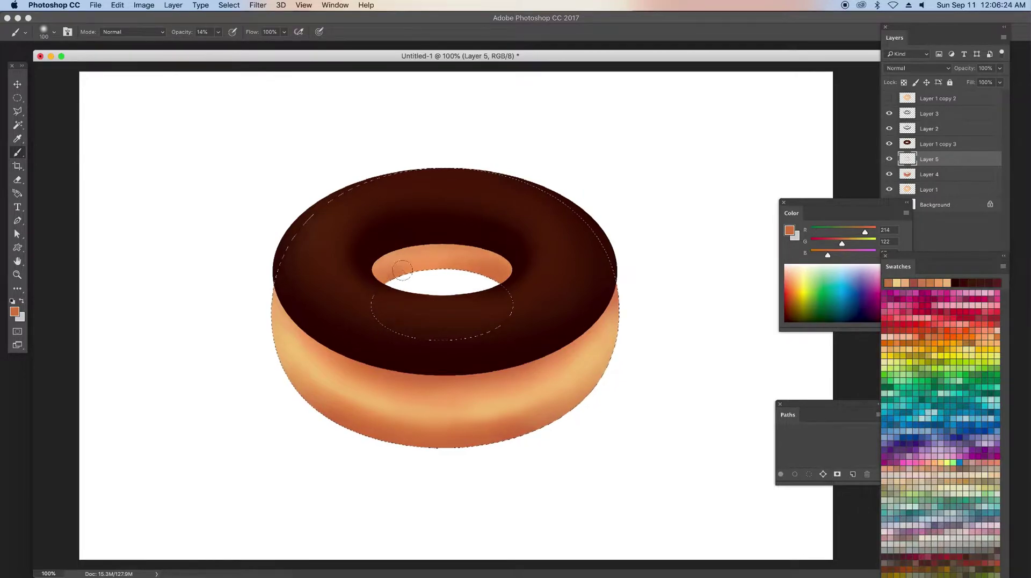
click(978, 337)
key(bracketright)
key(bracketright)
key(bracketright)
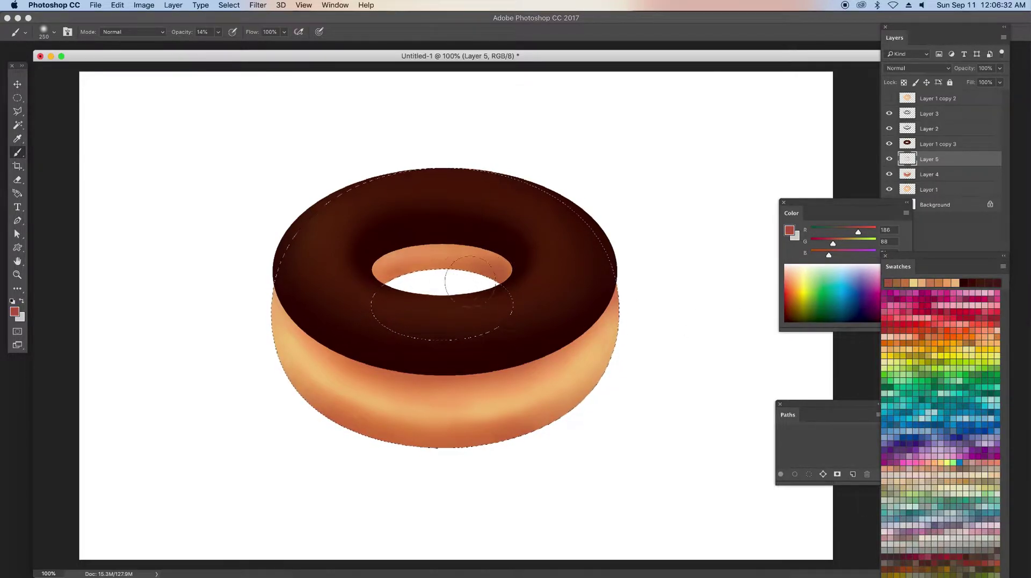
super+click(907, 144)
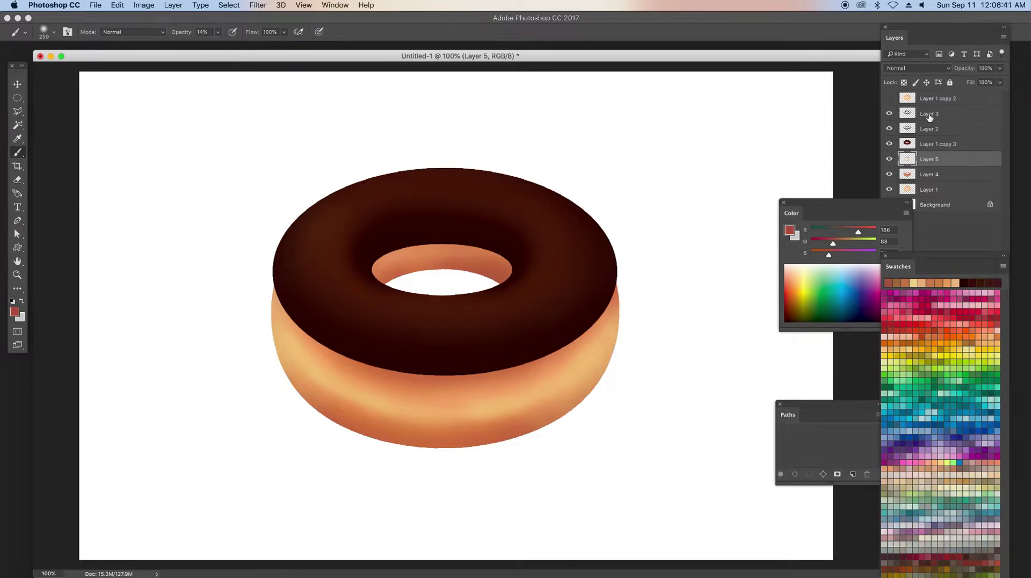
key(super+alt+shift+n)
Set the paint colour to white and dab faint highlights on the glaze's left edge at 1% opacity
double_click(886, 253)
text(191x)
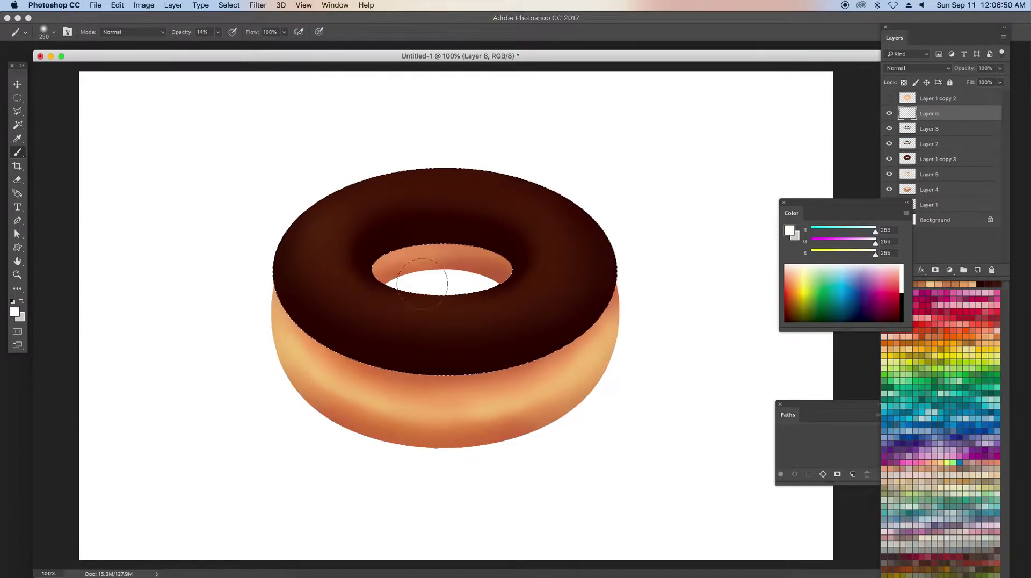
key(bracketleft)
key(bracketleft)
key(bracketleft)
drag(218, 31, 213, 45)
key(bracketleft)
key(bracketleft)
click(218, 36)
drag(218, 40, 215, 40)
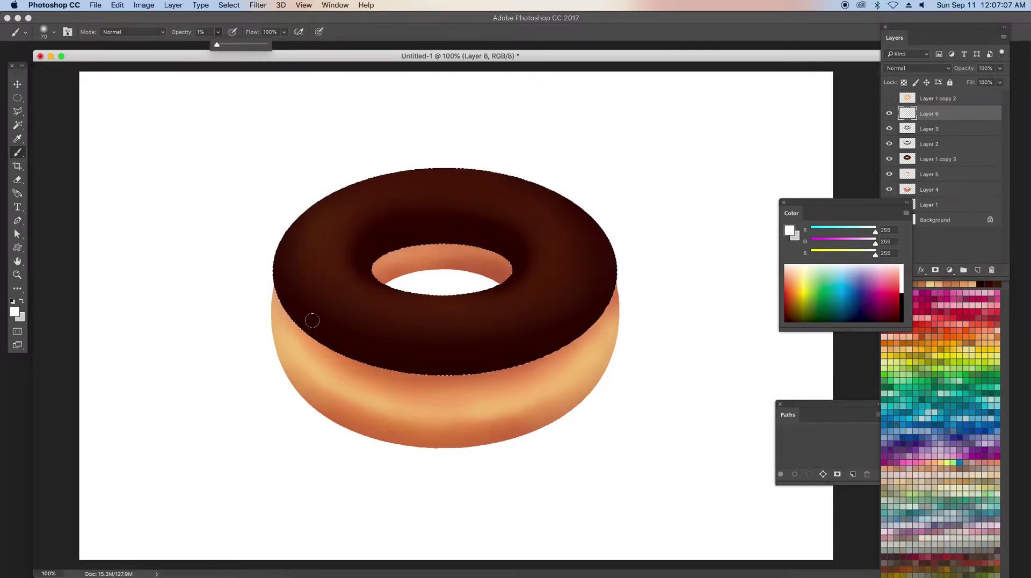
drag(320, 231, 314, 225)
key(bracketleft)
key(bracketleft)
key(bracketleft)
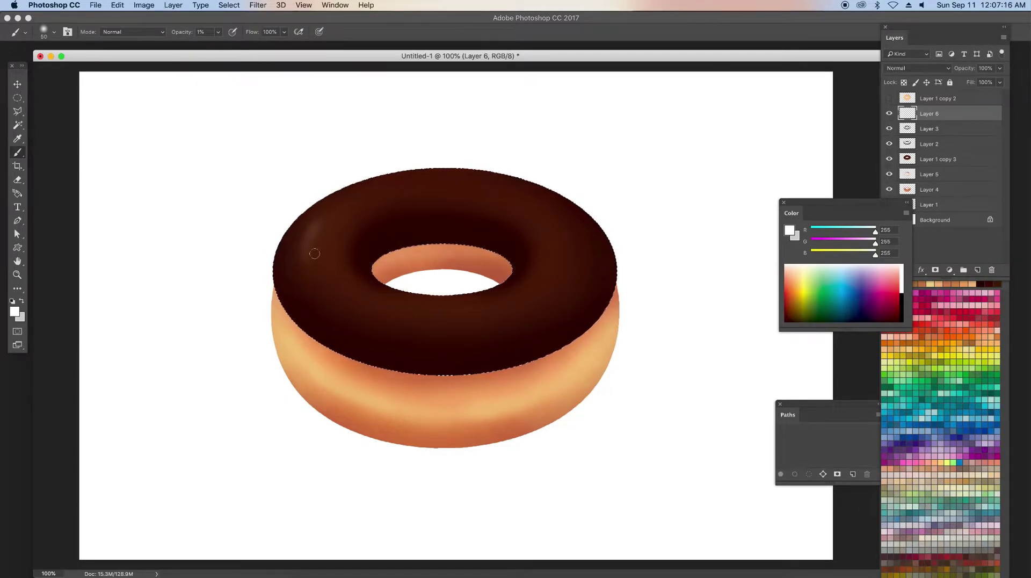
mouse_move(306, 263)
mouse_down()
mouse_move(311, 228)
mouse_move(300, 253)
mouse_move(308, 238)
mouse_move(369, 315)
mouse_move(311, 277)
mouse_move(303, 250)
mouse_move(310, 278)
mouse_move(302, 264)
mouse_move(312, 249)
mouse_move(299, 258)
mouse_up()
At 2% opacity, paint a soft white highlight along the icing's inner upper rim
key(bracketright)
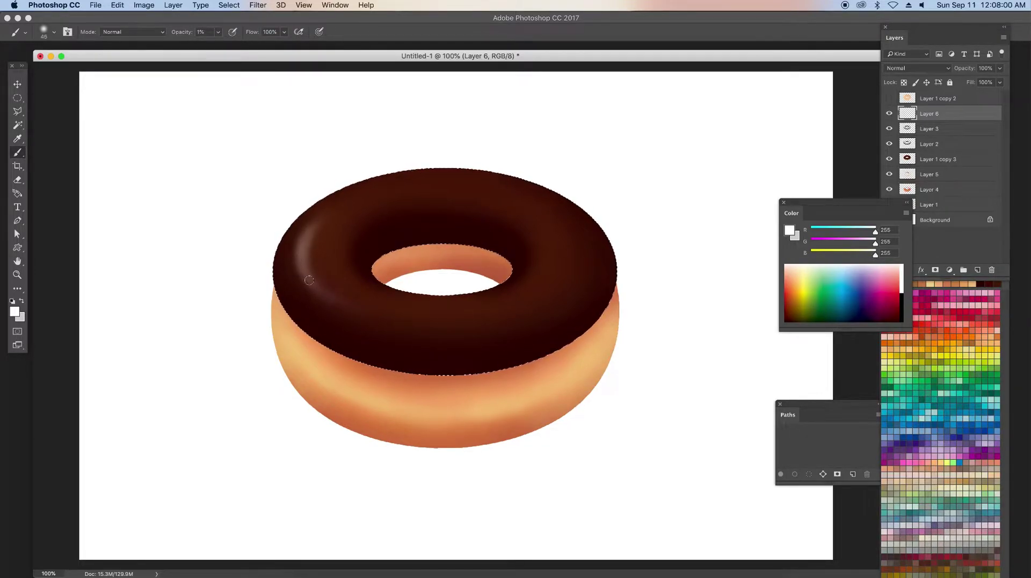
key(bracketleft)
key(bracketleft)
key(bracketleft)
key(bracketleft)
key(bracketright)
key(bracketright)
key(bracketright)
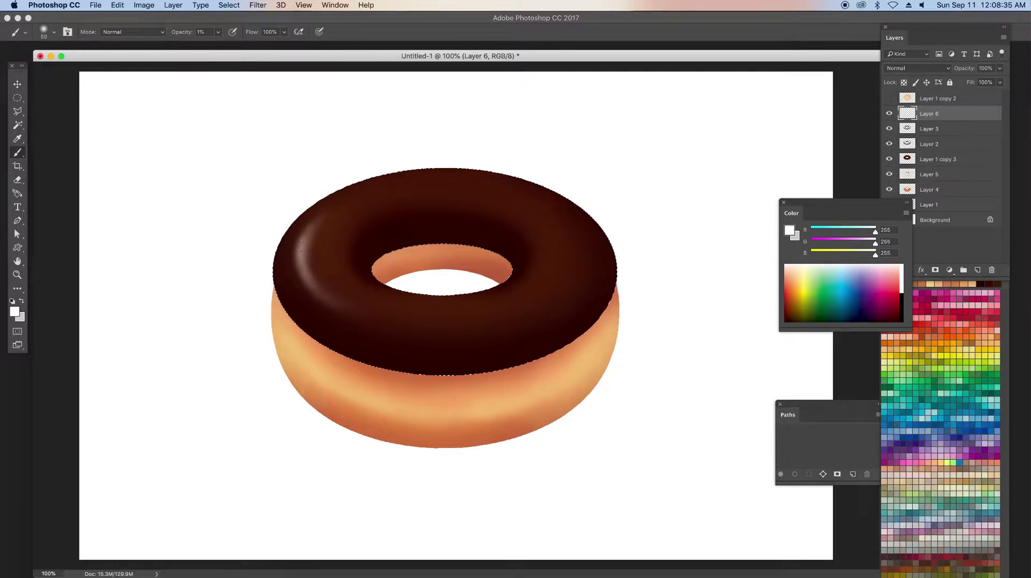
drag(217, 32, 214, 48)
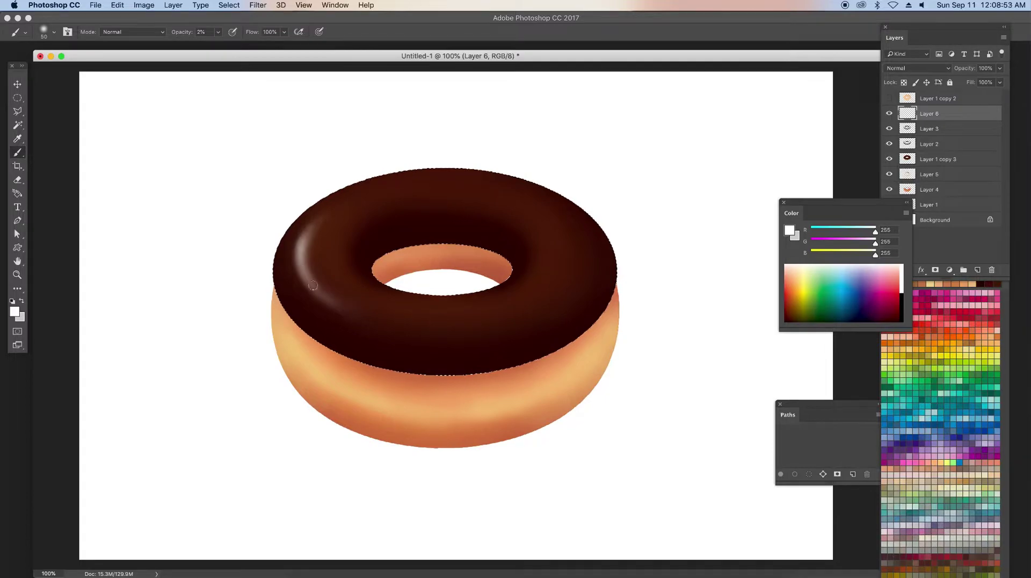
key(bracketright)
drag(381, 216, 459, 215)
key(bracketleft)
key(bracketleft)
key(bracketleft)
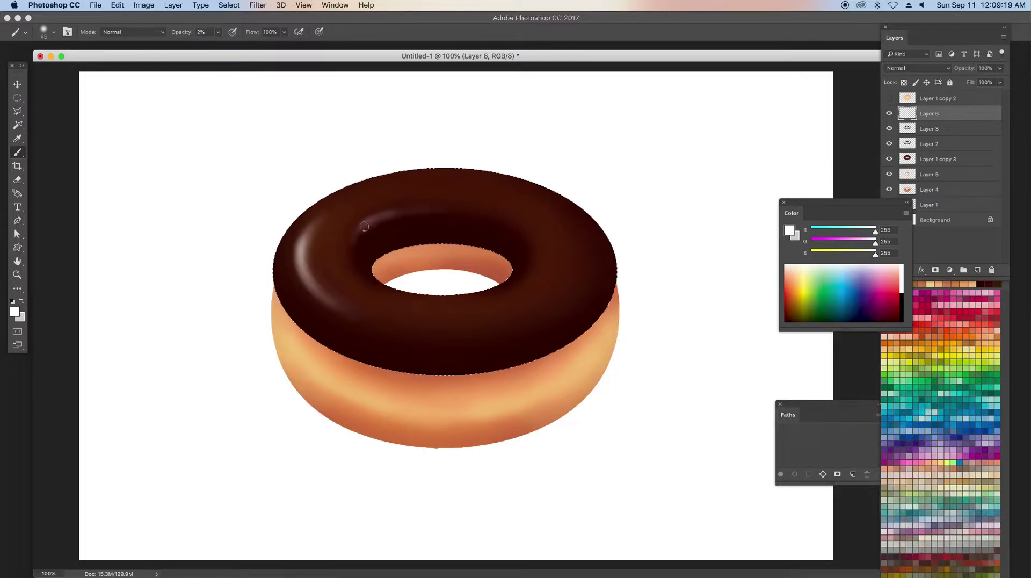
drag(366, 226, 409, 213)
key(bracketleft)
key(bracketleft)
key(bracketleft)
key(bracketright)
key(bracketright)
mouse_move(369, 225)
mouse_down()
mouse_move(424, 215)
mouse_move(382, 220)
mouse_move(406, 211)
mouse_move(348, 241)
mouse_up()
key(bracketright)
key(bracketright)
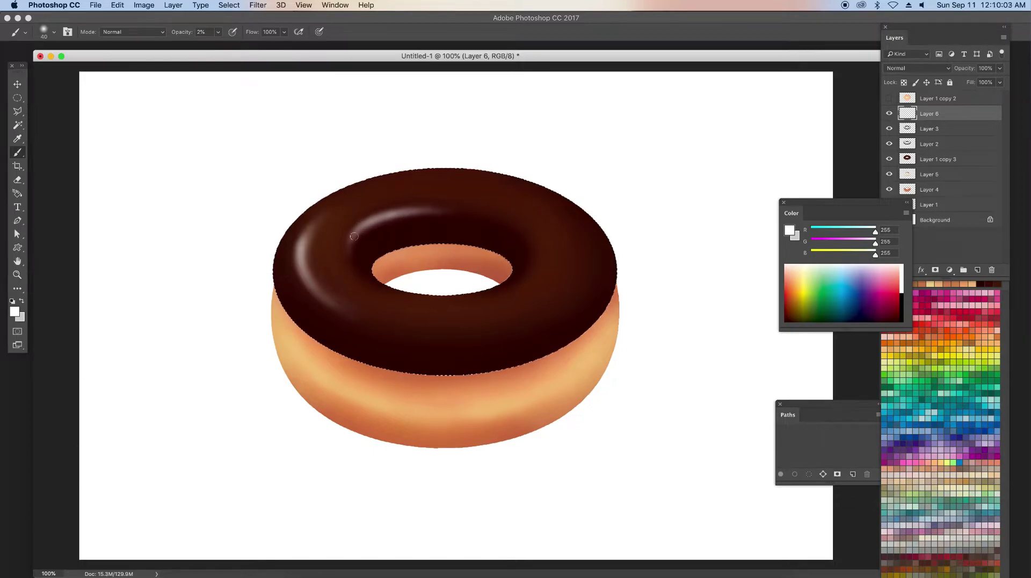
Brighten the inner top-rim highlight on the chocolate icing and resize the brush
drag(436, 213, 351, 245)
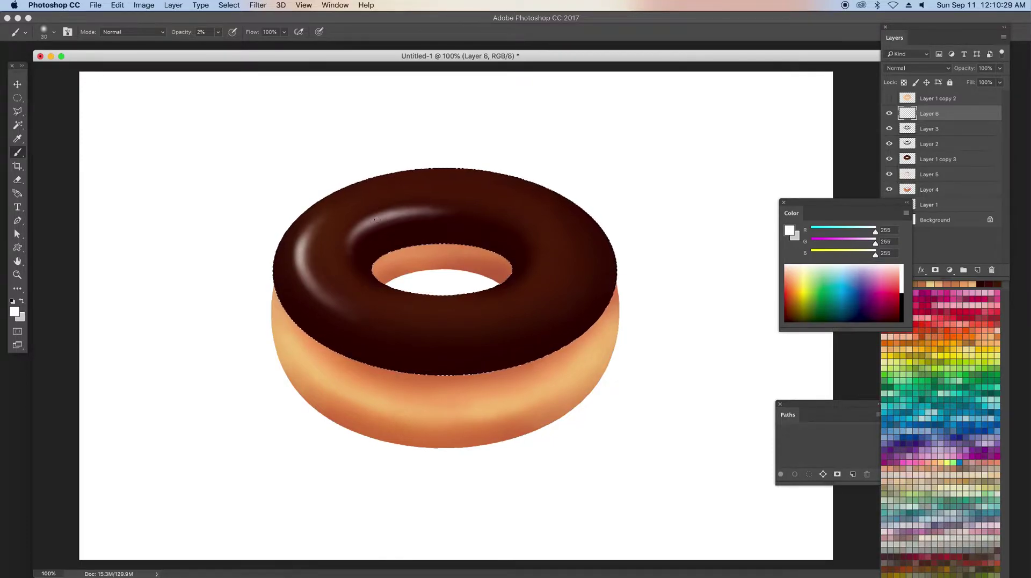
key(bracketright)
key(bracketleft)
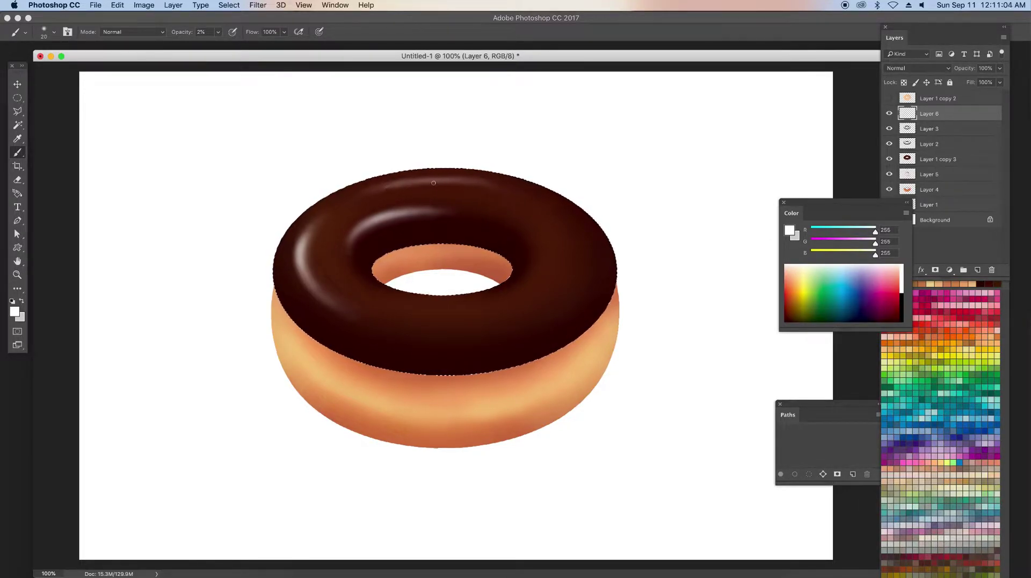
key(bracketright)
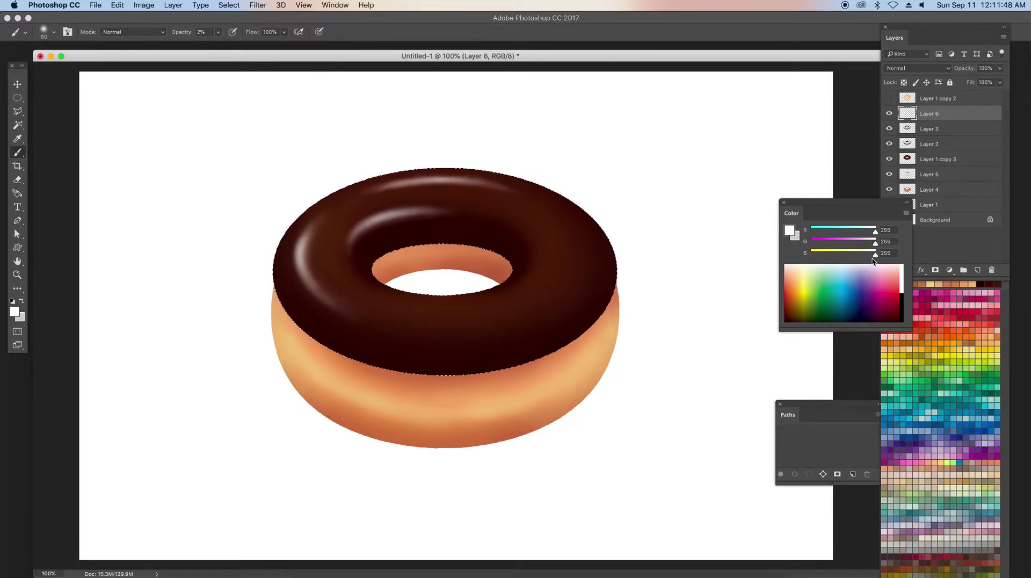
key(bracketright)
key(bracketright)
key(bracketright)
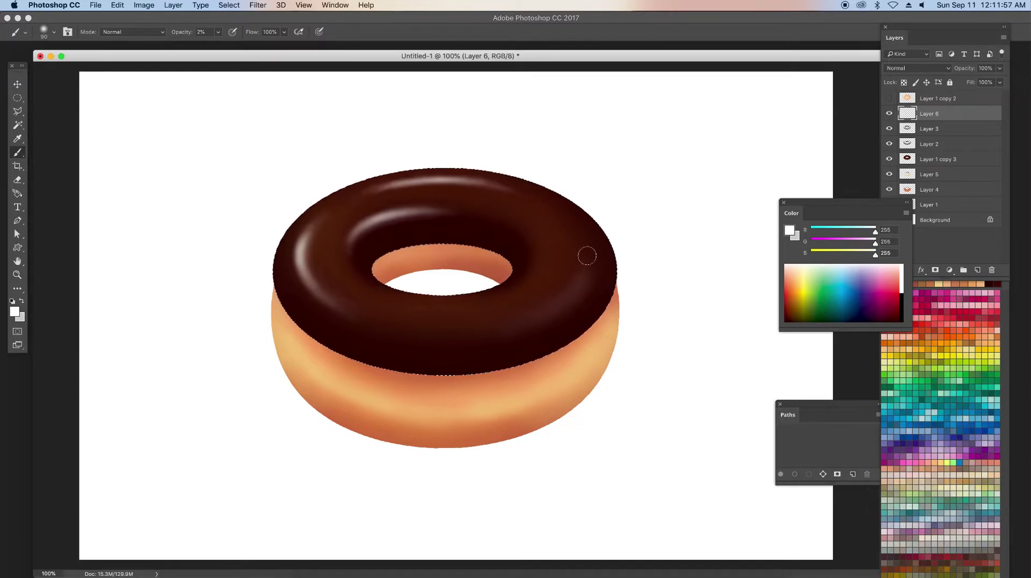
key(bracketleft)
key(bracketleft)
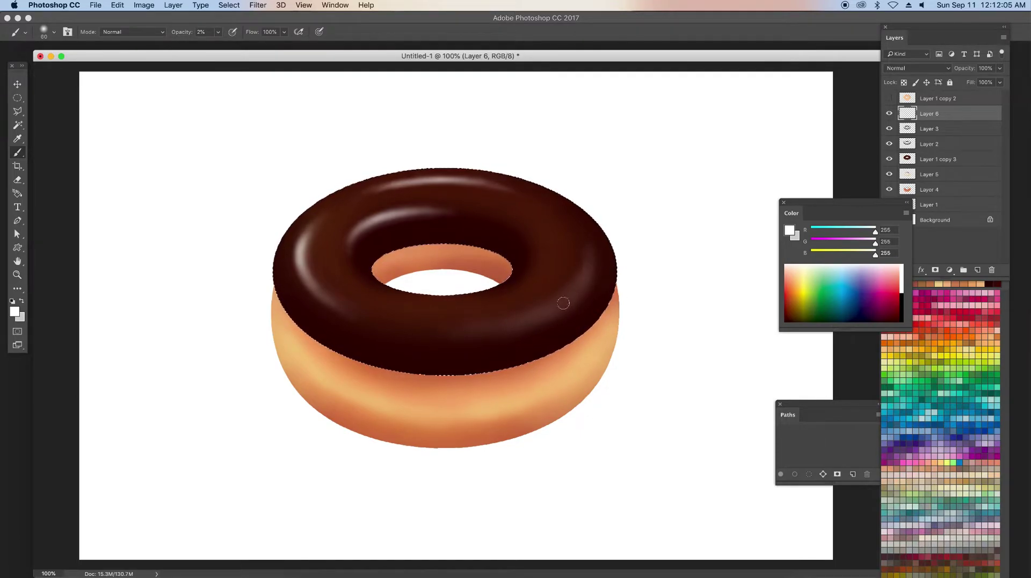
Paint a faint white sheen along the chocolate icing's right side
key(bracketleft)
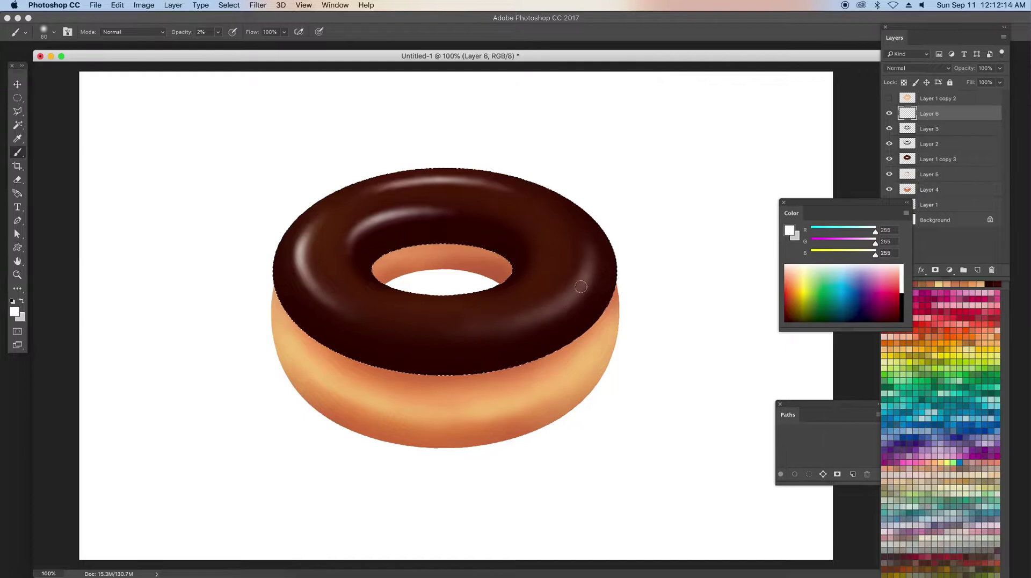
key(bracketleft)
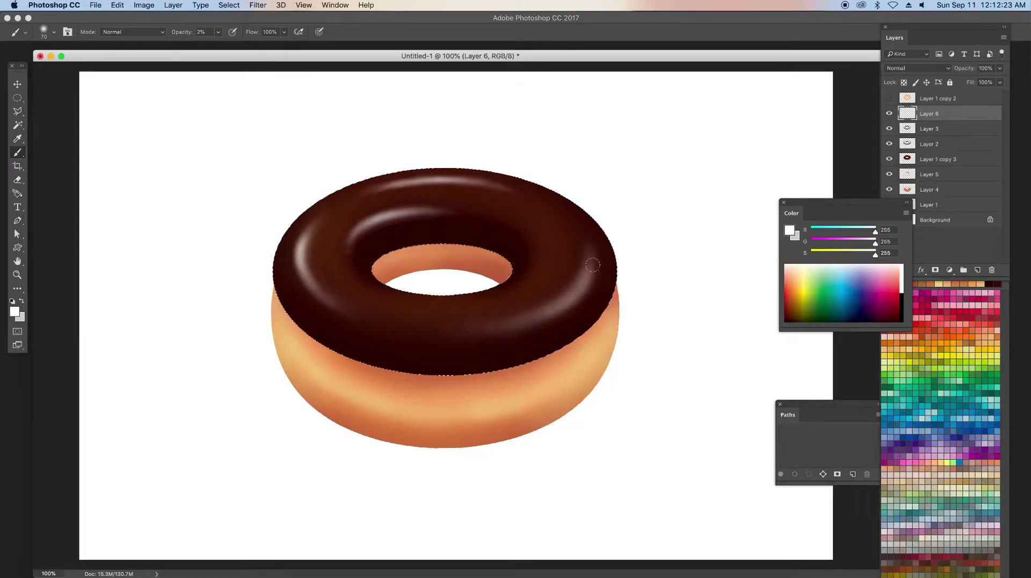
key(bracketright)
key(bracketright)
key(bracketright)
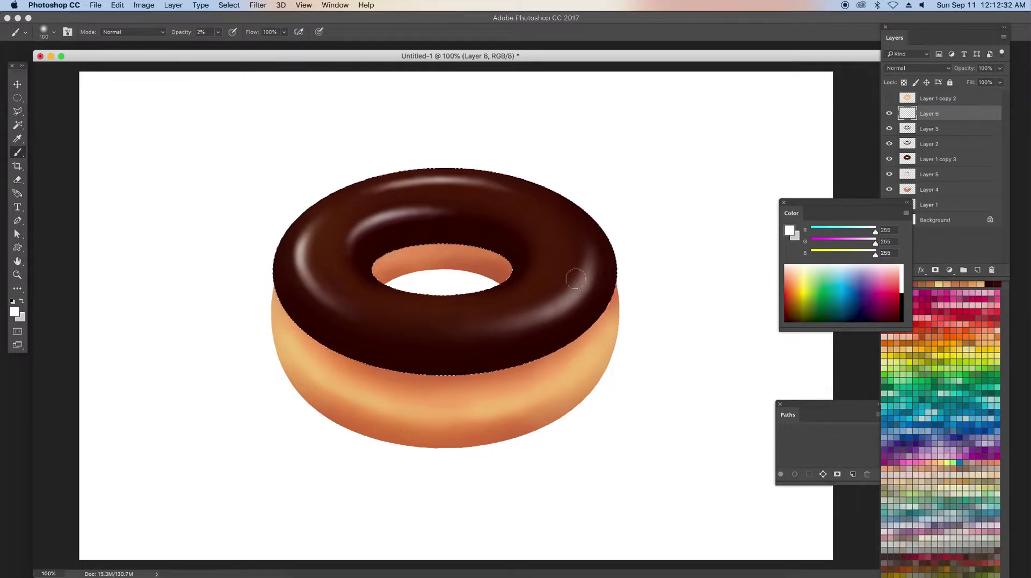
key(bracketleft)
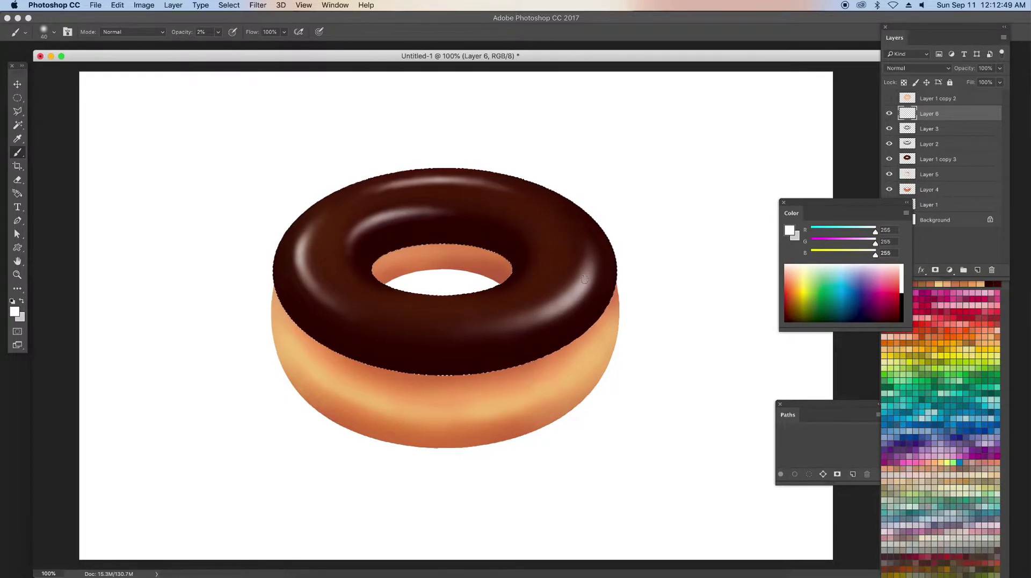
drag(584, 279, 562, 298)
click(46, 30)
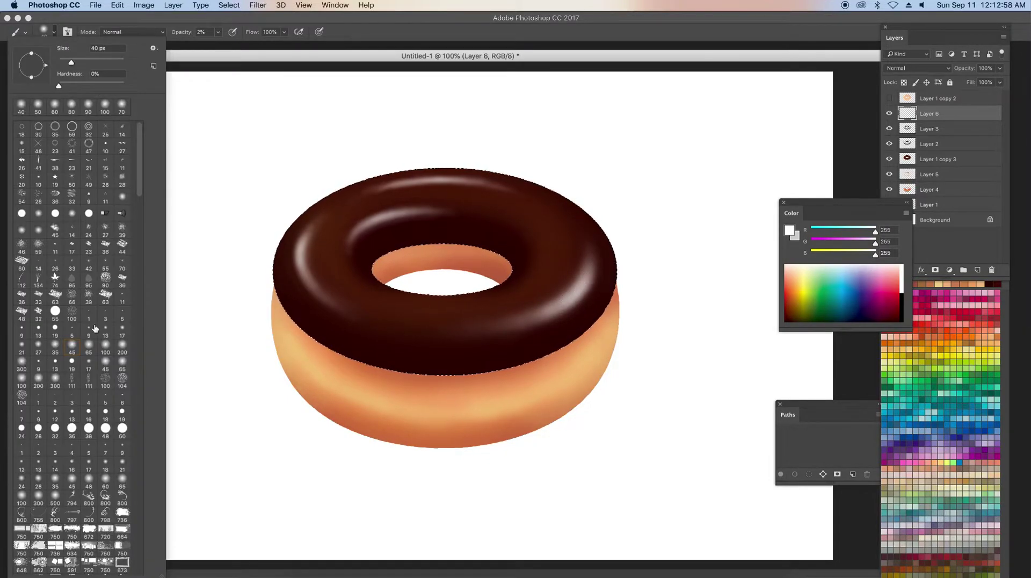
click(585, 279)
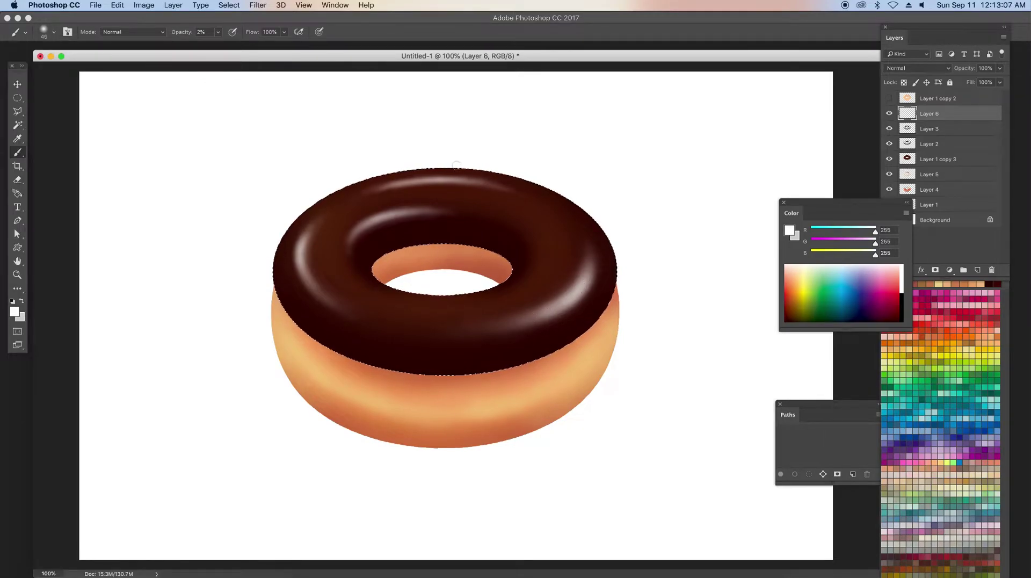
Try 92% opacity highlight strokes with a soft round brush, then undo them
key(9)
key(2)
drag(496, 207, 563, 258)
key(ctrl+z)
click(45, 31)
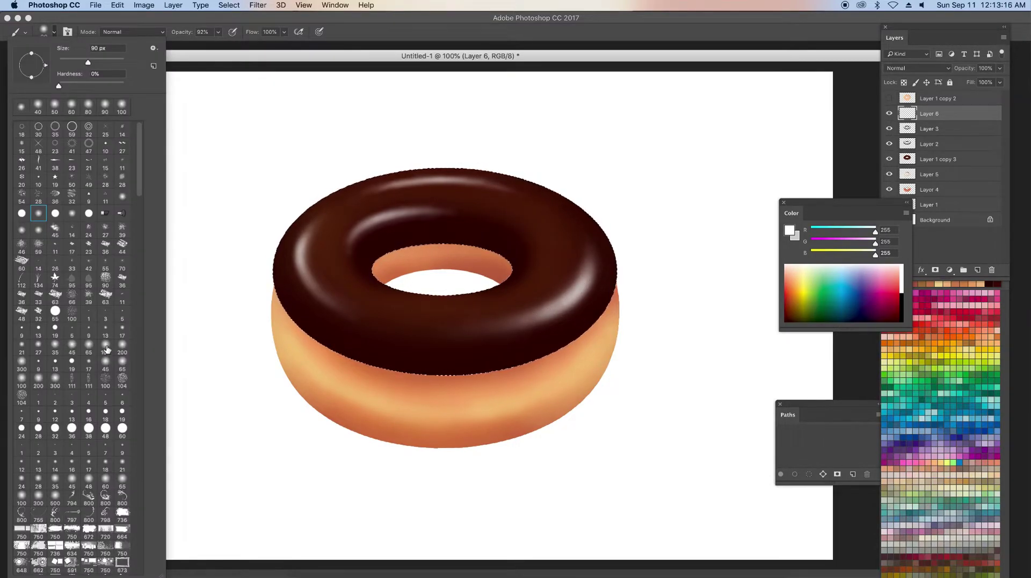
double_click(107, 350)
key(ctrl+z)
drag(540, 269, 492, 308)
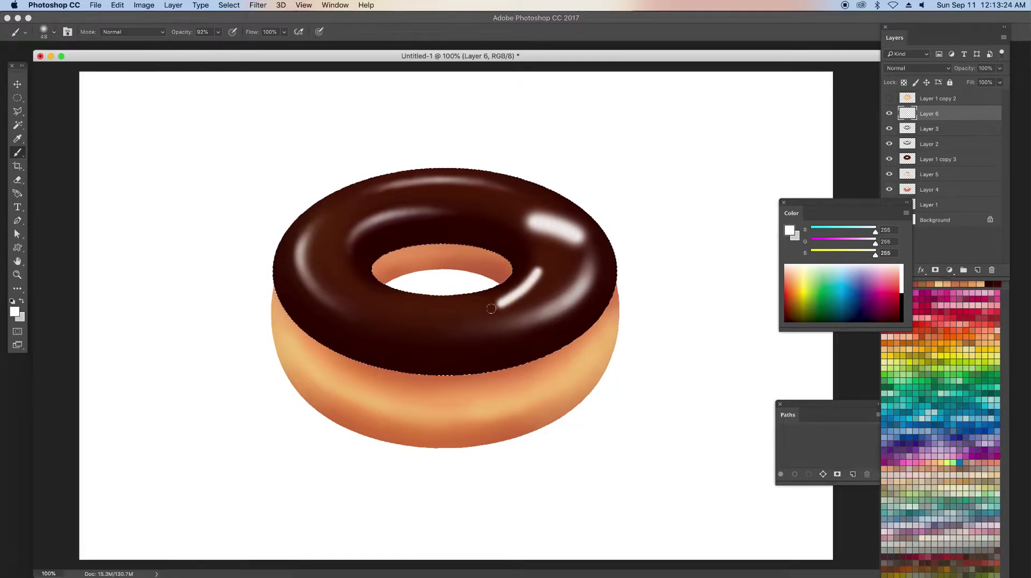
key(ctrl+z)
key(ctrl+z)
Lower brush opacity to 3% and paint a faint highlight along the icing's right edge
mouse_move(218, 31)
mouse_down()
mouse_move(183, 44)
mouse_move(211, 47)
mouse_up()
key(bracketleft)
key(bracketright)
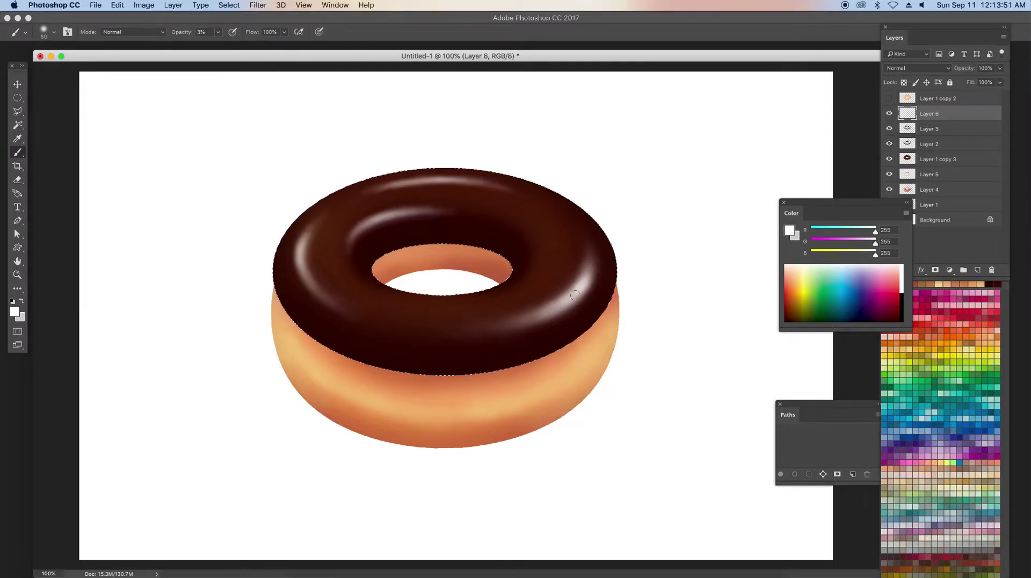
mouse_move(583, 290)
mouse_down()
mouse_move(593, 261)
mouse_move(590, 273)
mouse_up()
key(bracketleft)
key(bracketleft)
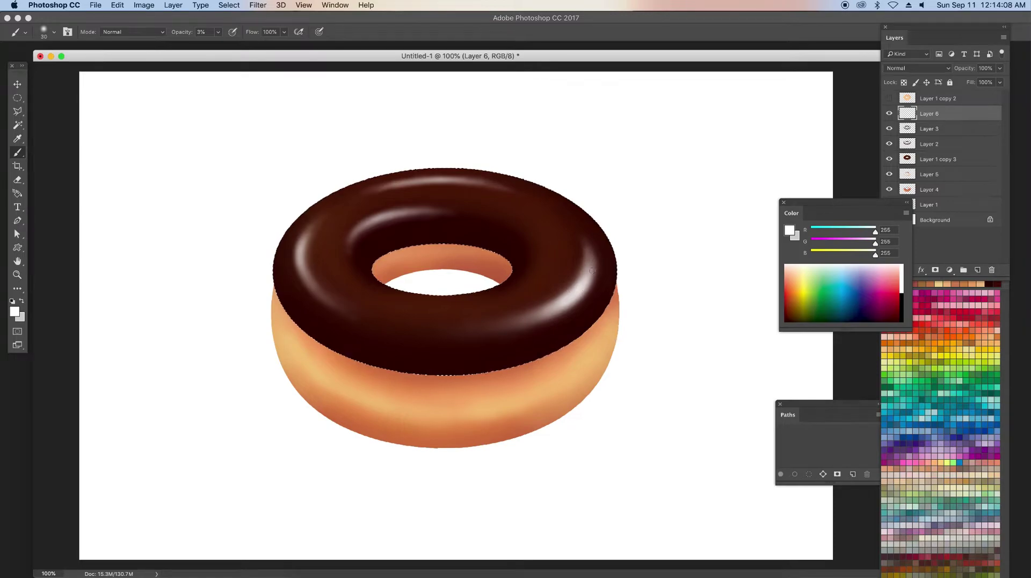
key(bracketleft)
key(bracketleft)
key(bracketleft)
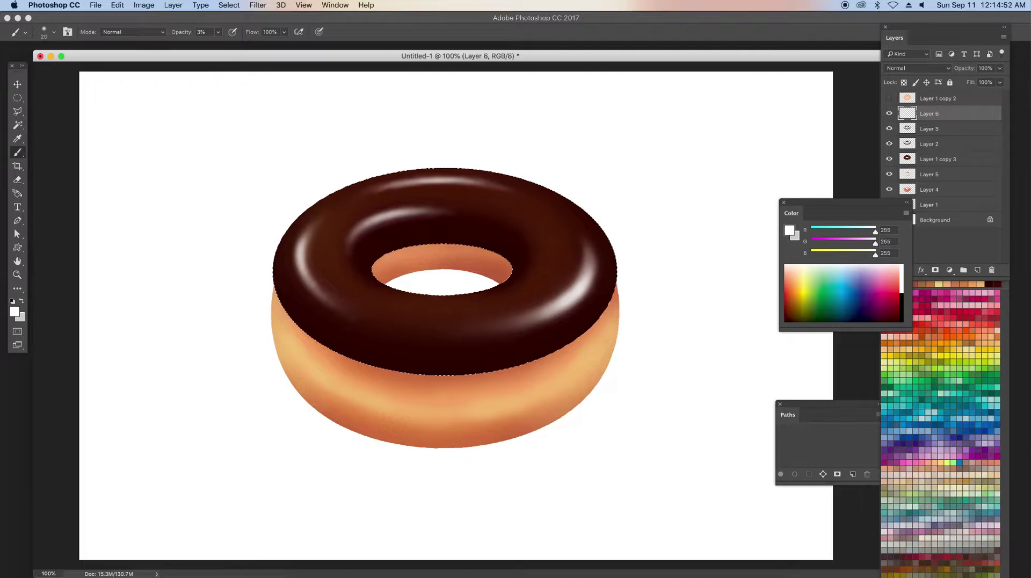
key(bracketright)
key(bracketright)
key(bracketright)
Paint faint highlights across the upper right icing
mouse_move(536, 252)
mouse_down()
mouse_move(521, 230)
mouse_move(533, 244)
mouse_move(439, 221)
mouse_up()
key(bracketleft)
key(bracketright)
key(bracketleft)
key(bracketleft)
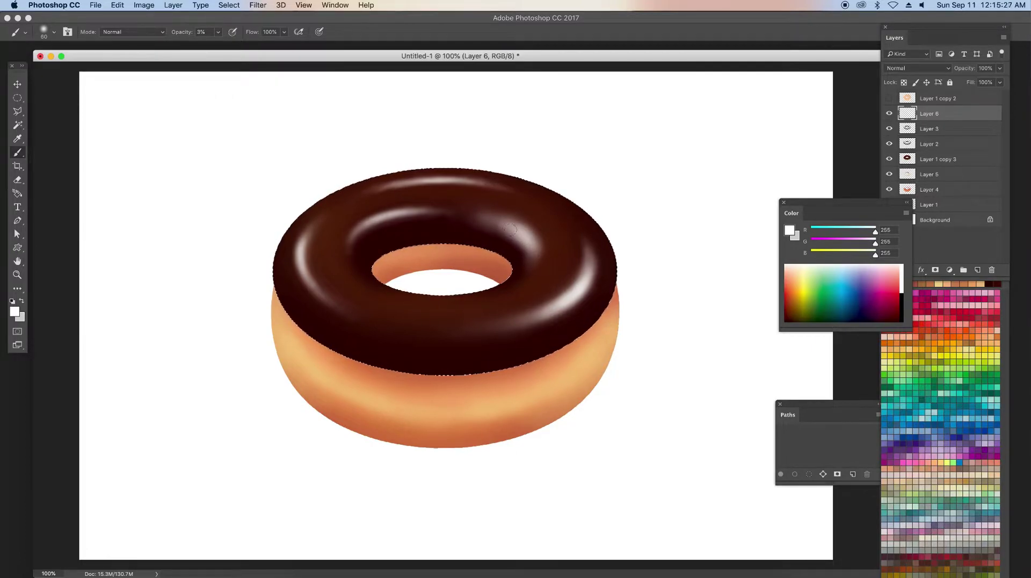
key(bracketright)
key(bracketright)
key(bracketright)
Paint a faint highlight streak along the front lower icing, undoing the overbright last stroke
mouse_move(432, 351)
mouse_down()
mouse_move(350, 327)
mouse_move(441, 352)
mouse_up()
key(bracketleft)
key(bracketleft)
key(bracketleft)
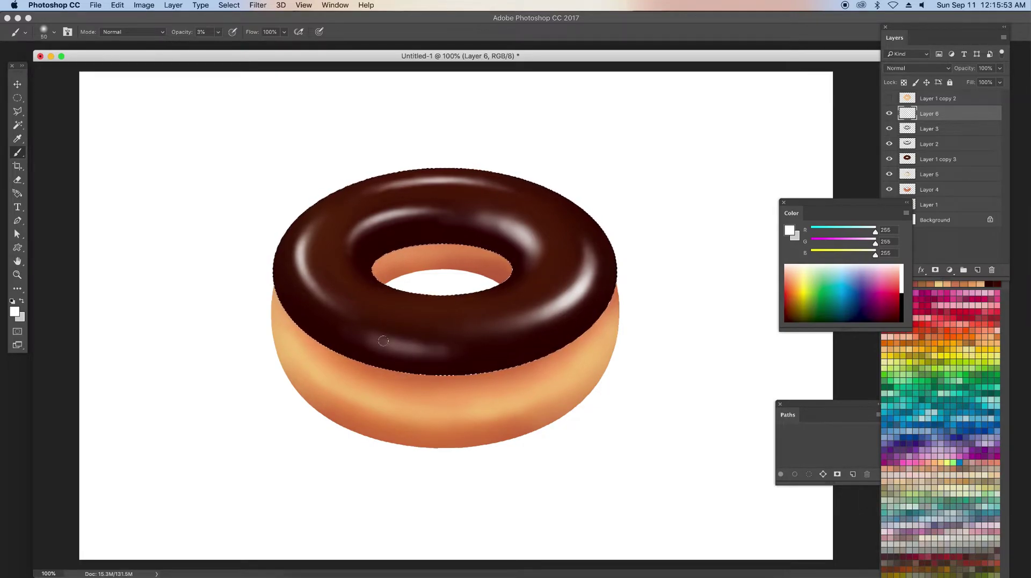
key(bracketleft)
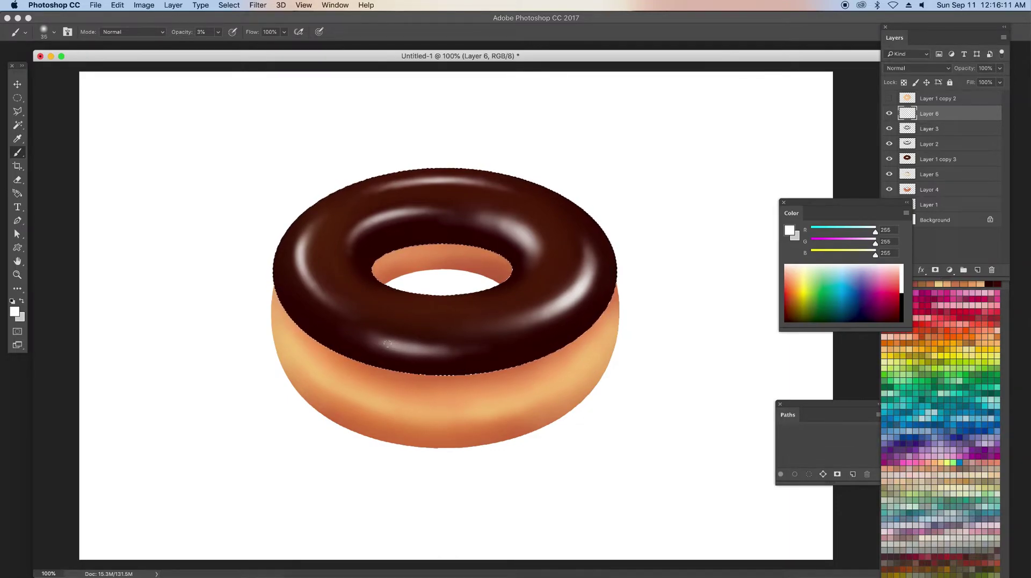
drag(409, 348, 457, 350)
key(bracketleft)
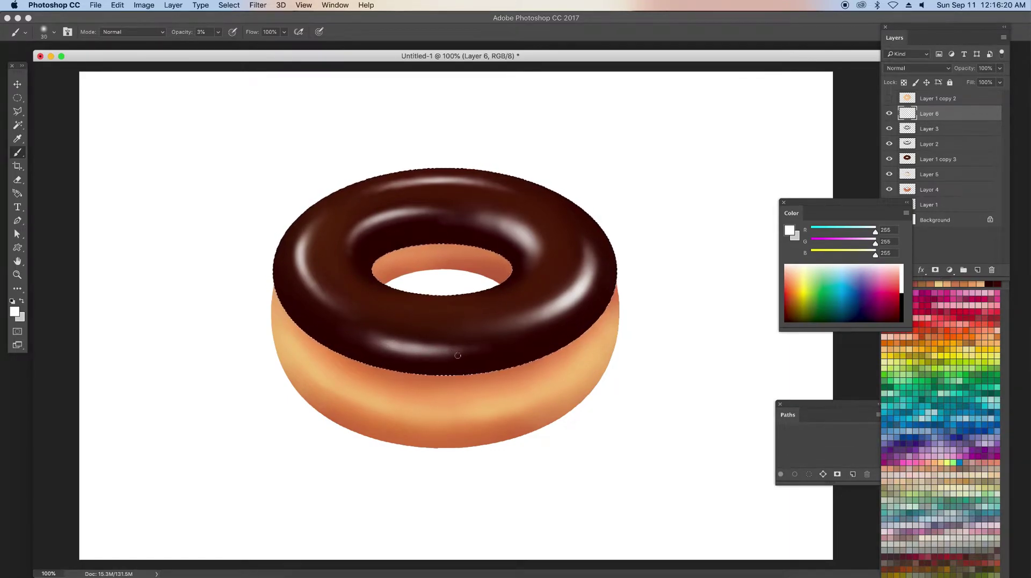
key(bracketright)
key(bracketright)
key(bracketright)
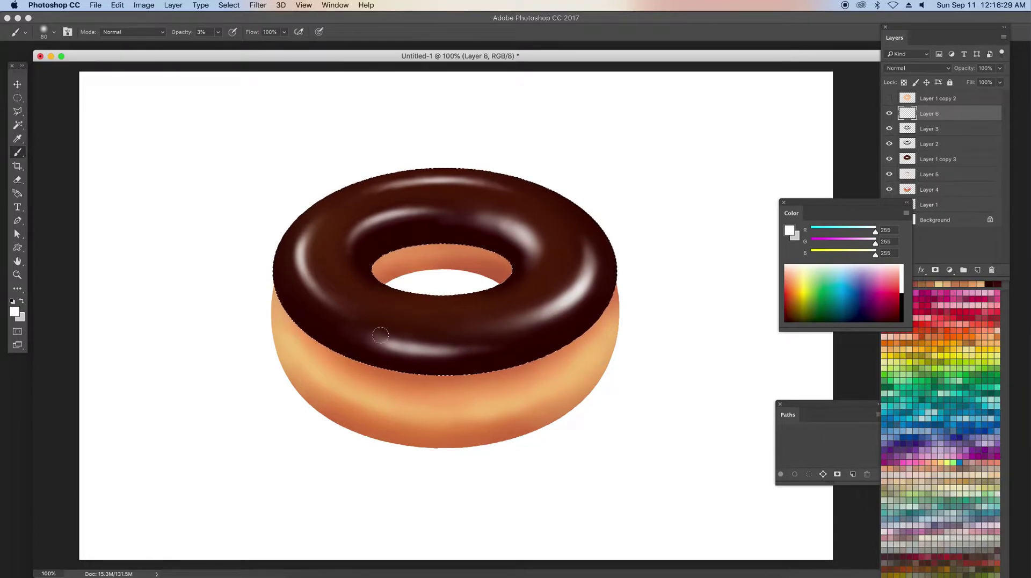
key(bracketleft)
key(bracketleft)
key(bracketleft)
drag(384, 343, 464, 347)
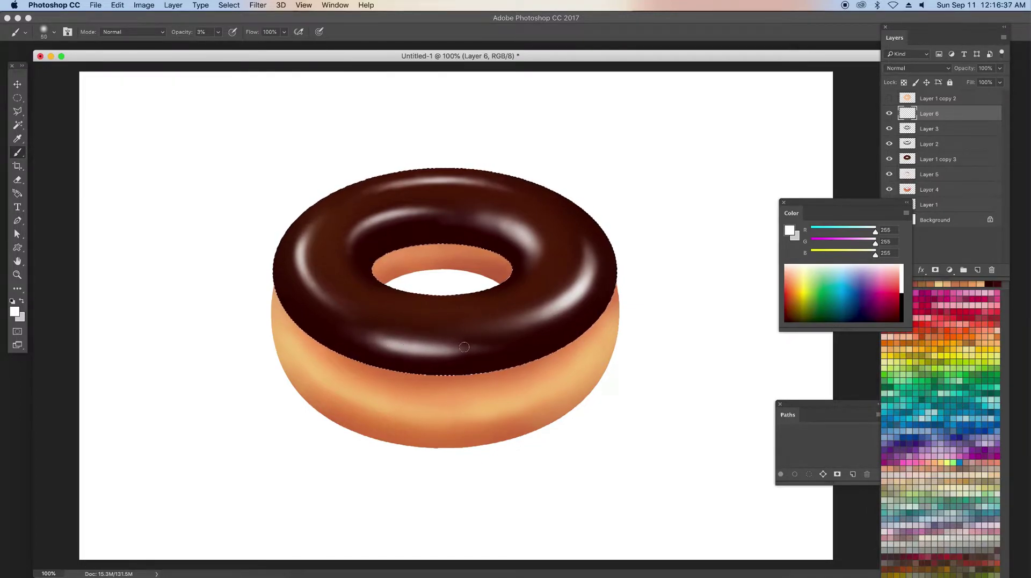
key(ctrl+z)
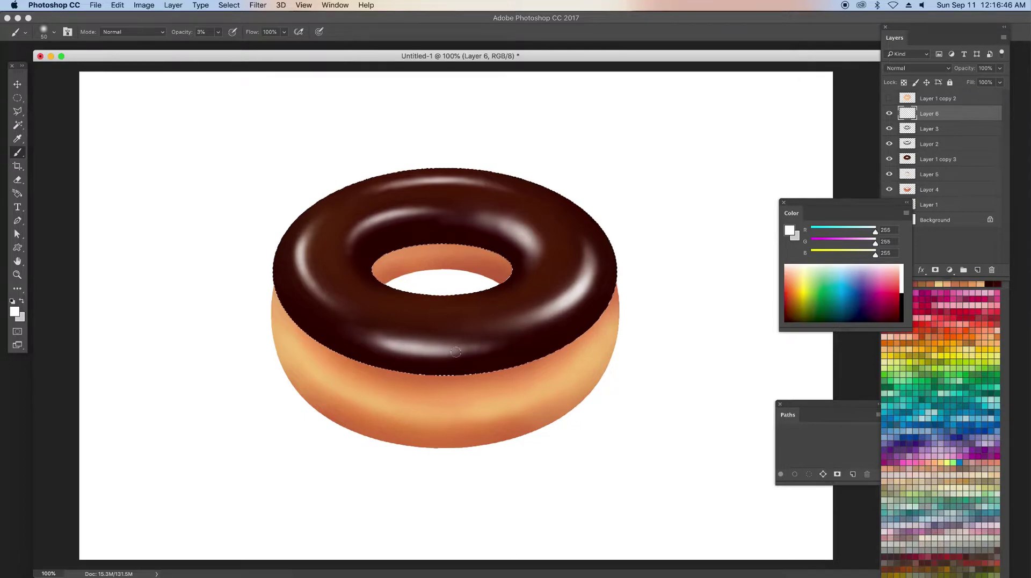
Brighten the highlight on the inner upper icing
key(bracketright)
drag(518, 230, 518, 229)
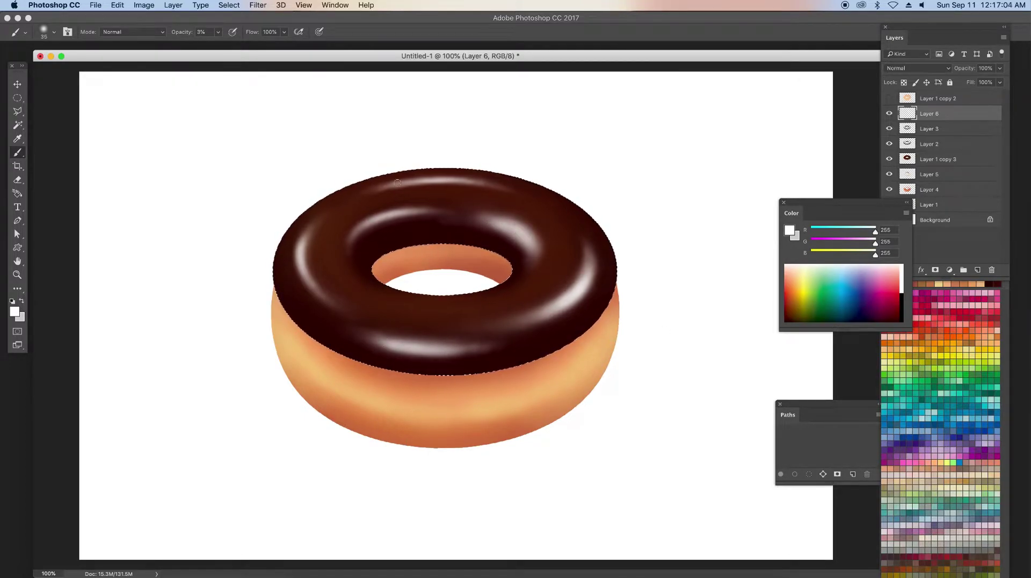
key(bracketright)
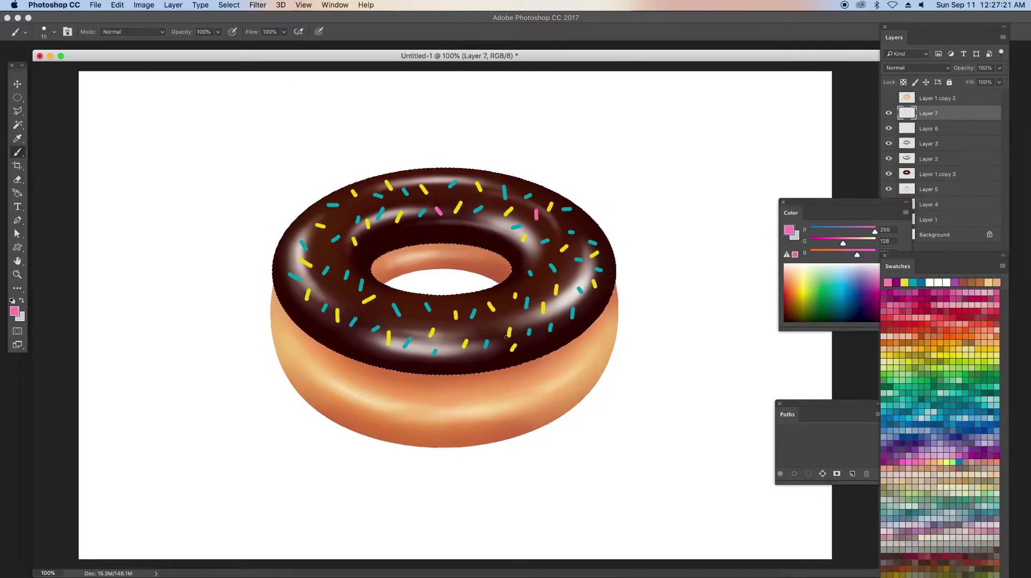
Paint pink sprinkles scattered all around the chocolate icing
drag(485, 327, 494, 326)
drag(568, 279, 578, 276)
drag(372, 311, 380, 317)
drag(360, 336, 369, 342)
drag(319, 284, 326, 290)
drag(318, 238, 325, 246)
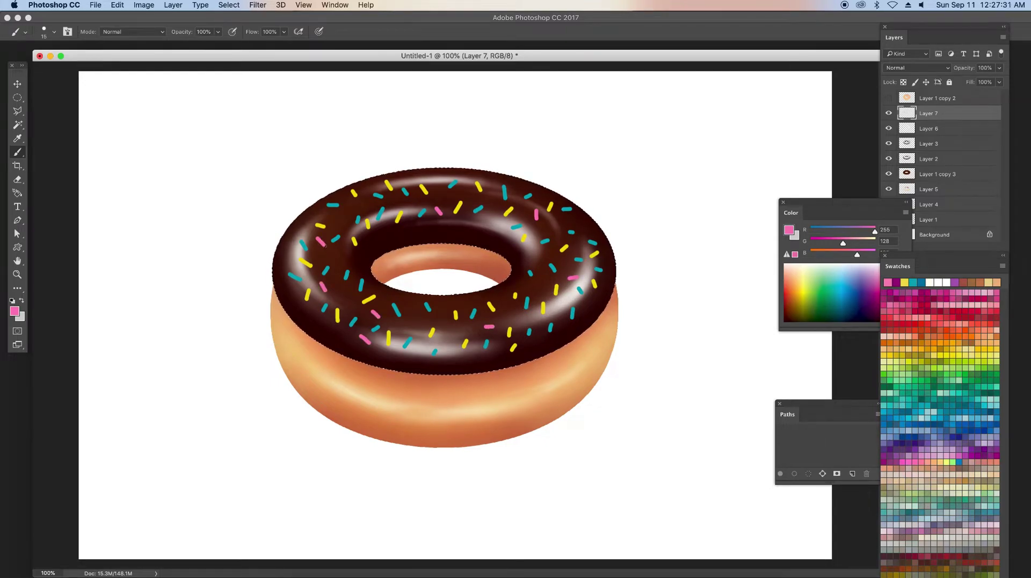
drag(322, 325, 330, 327)
mouse_move(451, 358)
mouse_down()
mouse_move(459, 356)
mouse_move(452, 330)
mouse_up()
drag(469, 221, 475, 225)
drag(337, 219, 347, 215)
drag(571, 219, 580, 216)
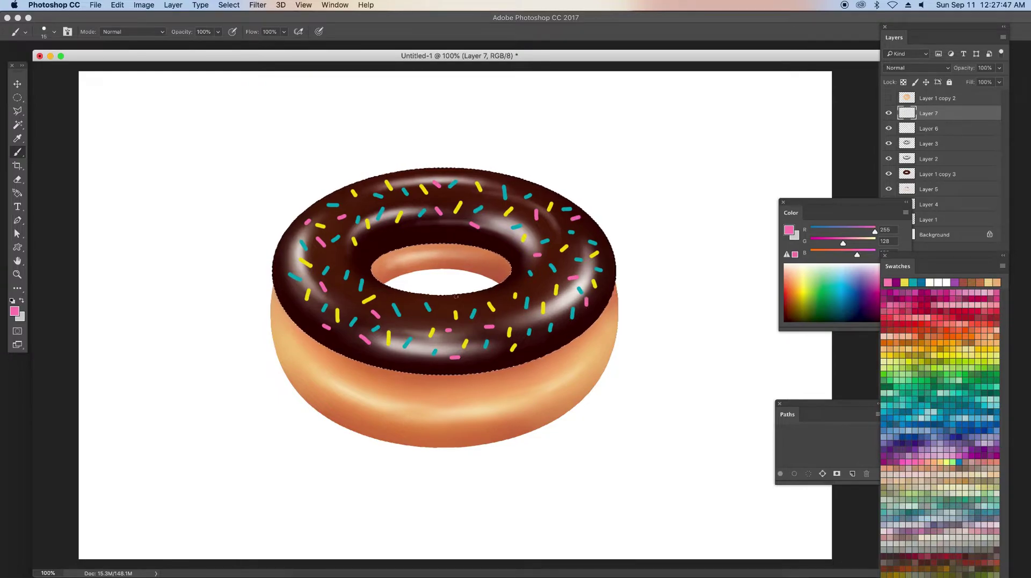
Pick a light green from the Color panel and paint green sprinkles across the icing
click(966, 374)
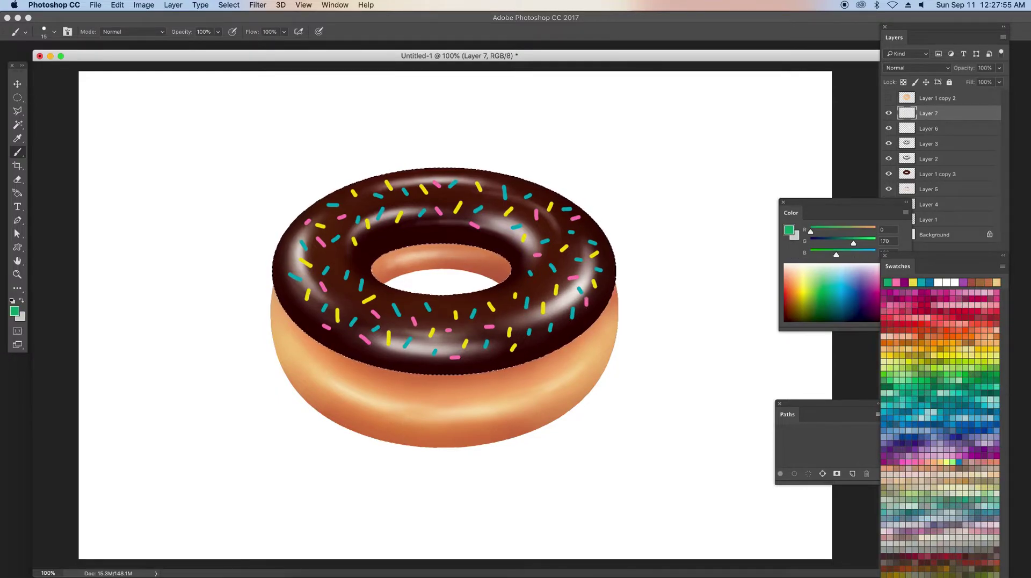
click(945, 378)
drag(557, 306, 564, 304)
drag(545, 229, 553, 227)
drag(488, 200, 497, 199)
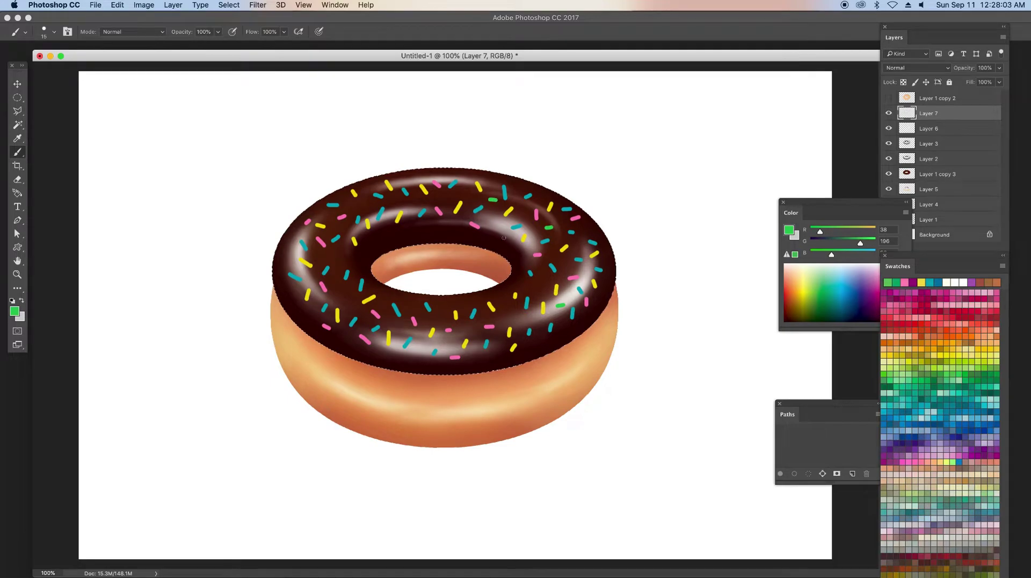
drag(498, 234, 507, 235)
mouse_move(427, 230)
mouse_down()
mouse_move(437, 226)
mouse_move(407, 229)
mouse_up()
drag(338, 252, 346, 257)
click(339, 295)
drag(448, 341, 451, 340)
Add more small diagonal green sprinkles around the icing
drag(508, 309, 514, 314)
drag(517, 210, 525, 217)
drag(536, 286, 543, 290)
drag(489, 216, 495, 220)
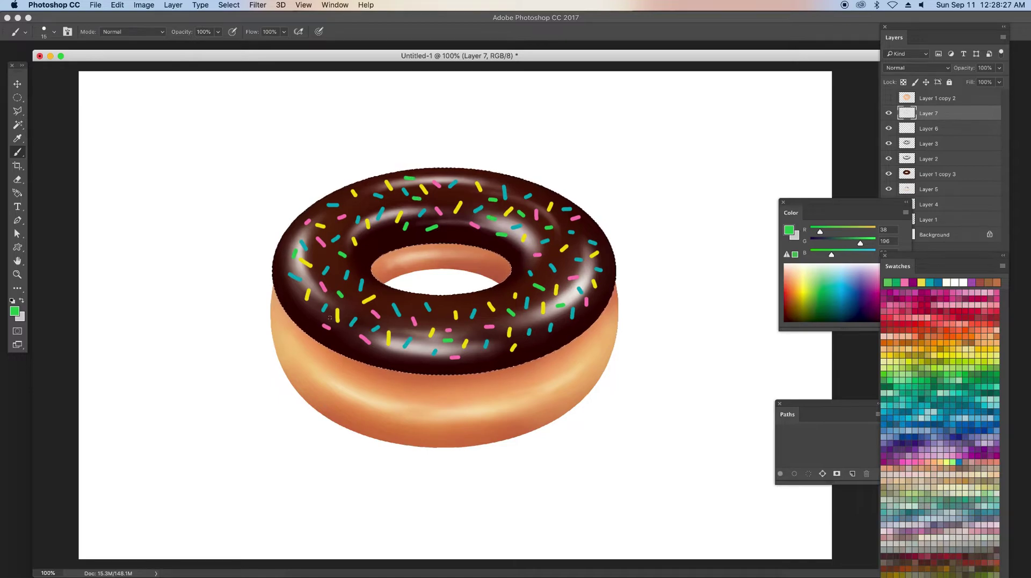
drag(305, 308, 313, 313)
drag(462, 187, 469, 190)
drag(400, 300, 406, 305)
drag(463, 329, 468, 329)
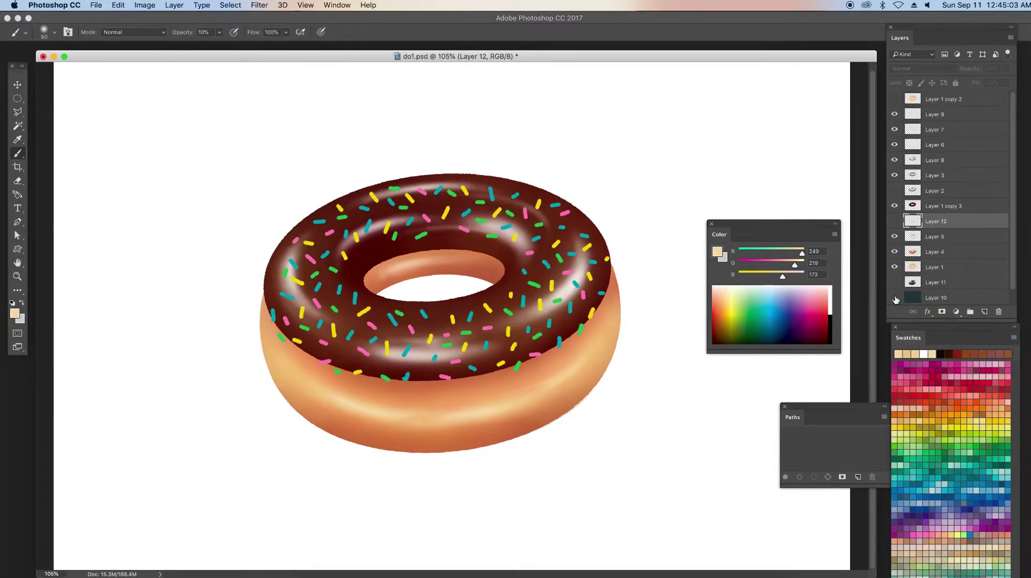
Show the dark teal background, shadow and shading layers
click(894, 298)
click(894, 282)
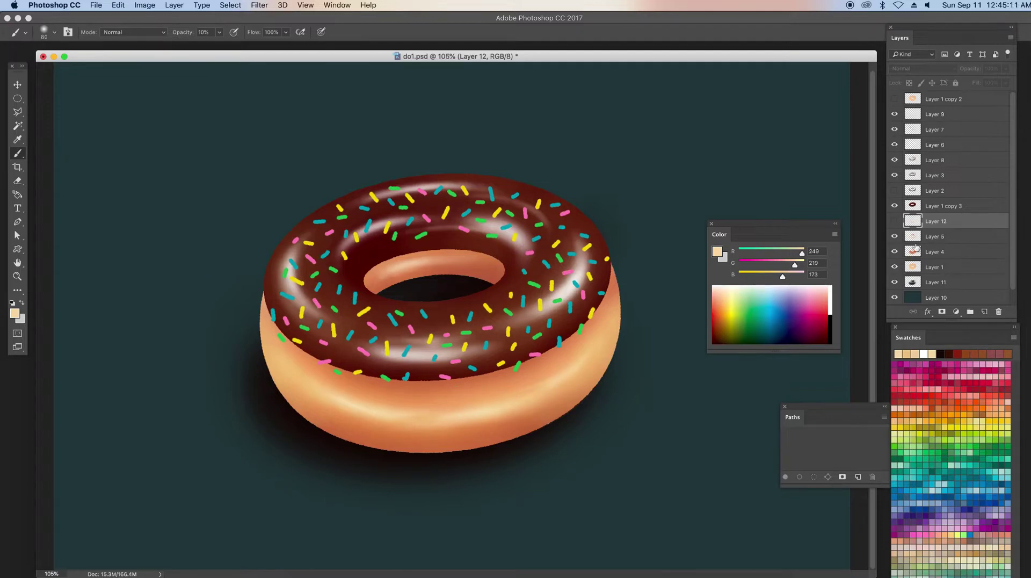
click(895, 221)
Sample the donut's orange, load Layer 1 as a selection, and shade the right side
key(bracketleft)
key(bracketleft)
key(bracketleft)
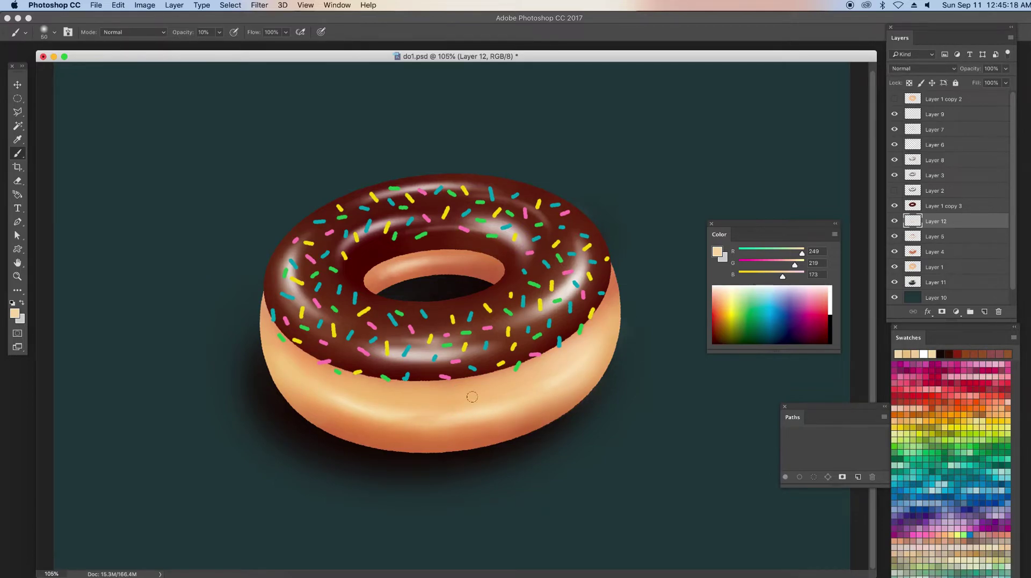
key(bracketleft)
key(bracketleft)
key(i)
click(418, 449)
key(b)
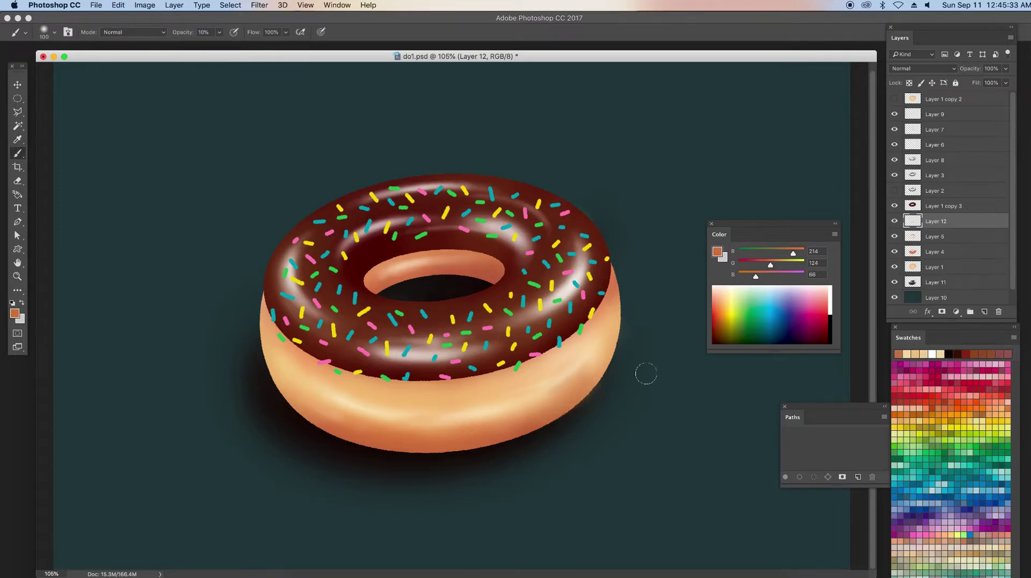
key(bracketright)
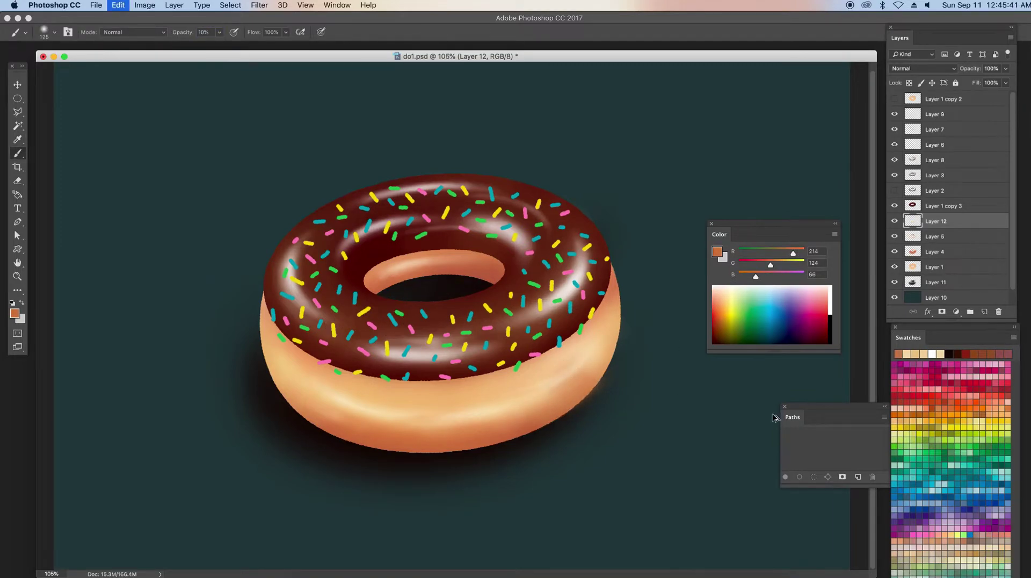
ctrl+click(912, 267)
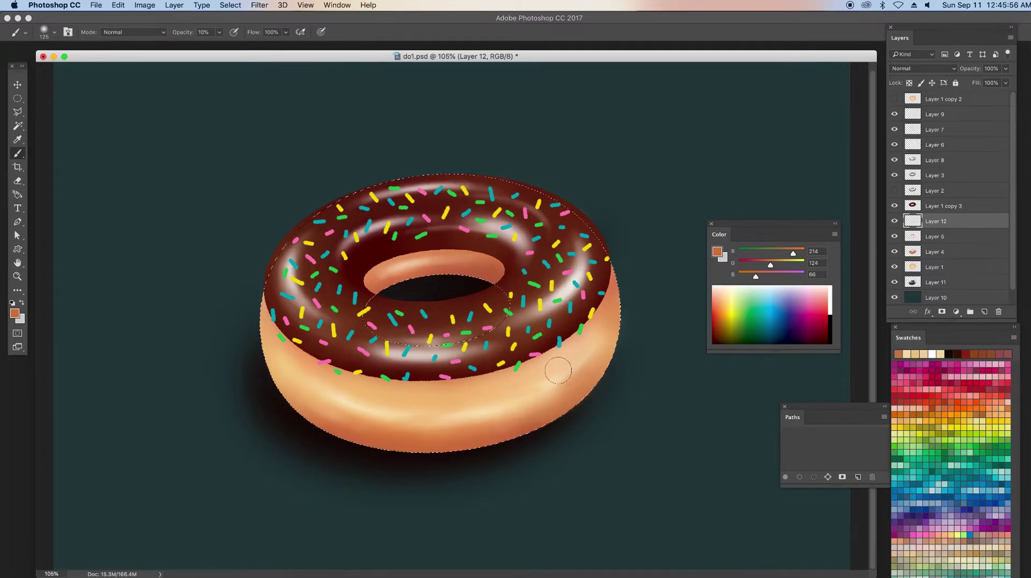
drag(559, 363, 569, 365)
Choose a darker brown shading colour from the Color panel
click(722, 331)
drag(784, 253, 772, 254)
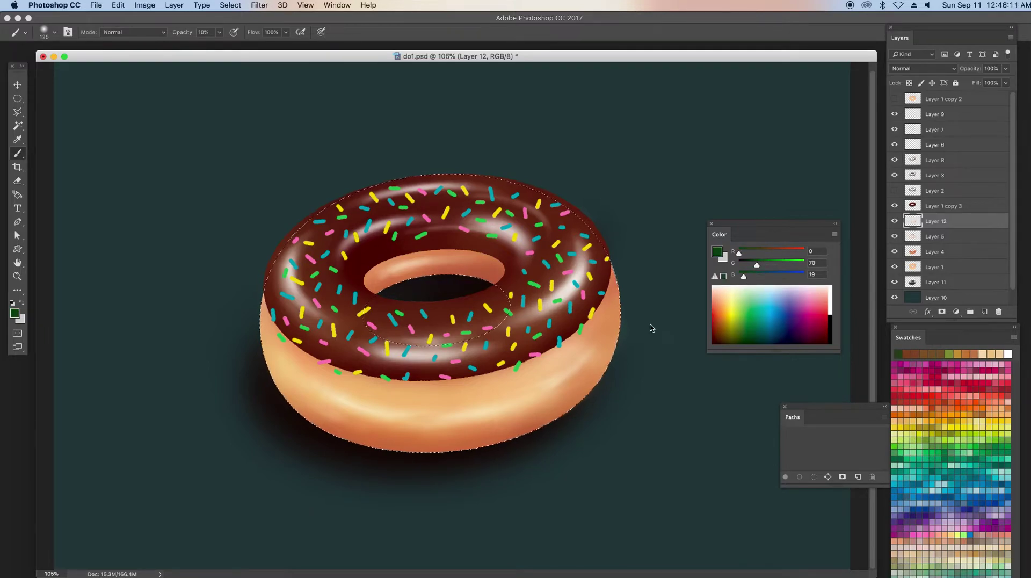
click(988, 400)
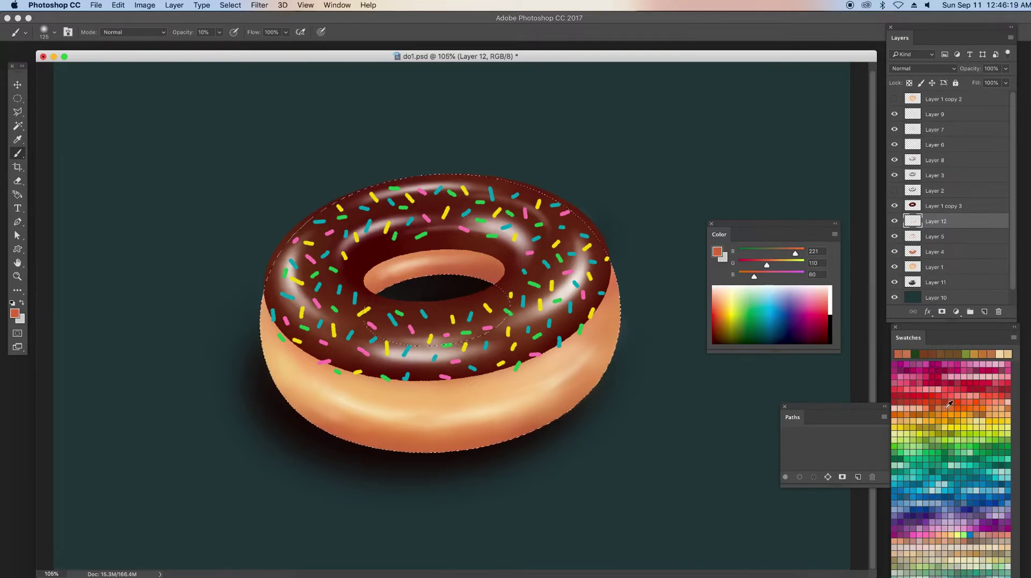
click(934, 411)
key(bracketright)
key(bracketright)
key(bracketright)
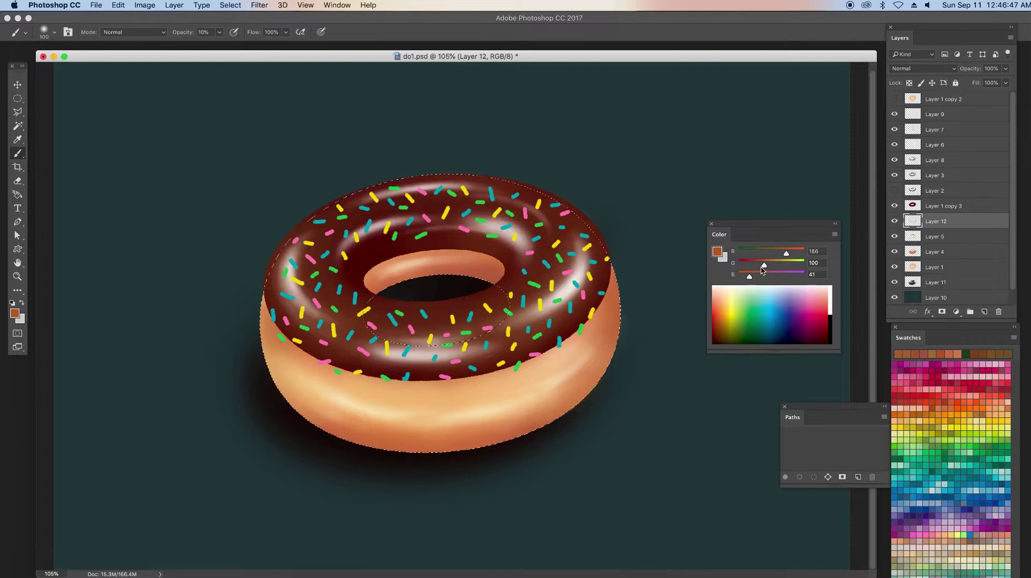
mouse_move(762, 268)
mouse_down()
mouse_move(775, 253)
mouse_move(747, 276)
mouse_up()
key(bracketright)
key(bracketright)
key(bracketright)
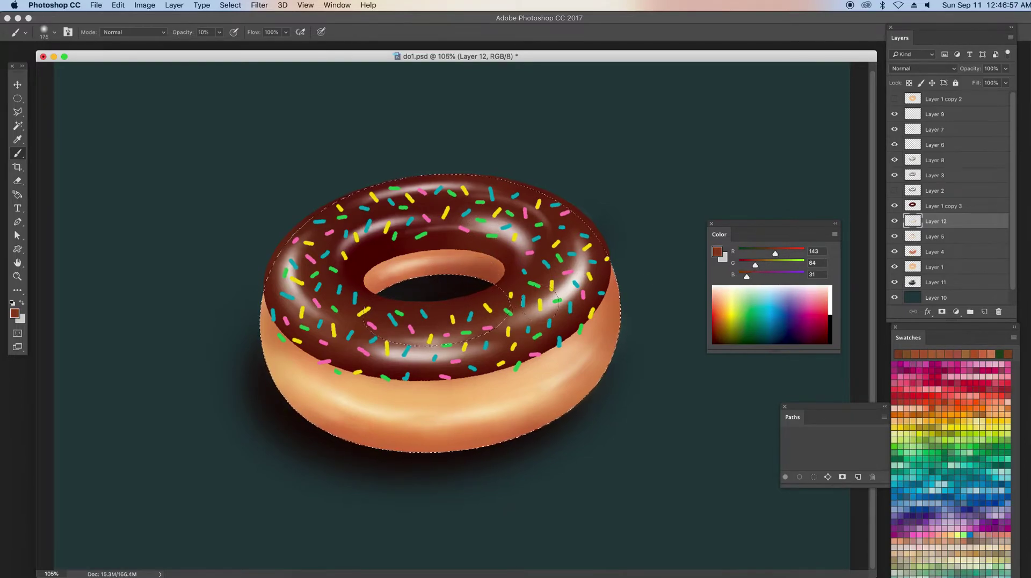
key(bracketleft)
key(bracketleft)
Darken the donut's bottom and lower-left edges with brown shading
drag(518, 438, 363, 445)
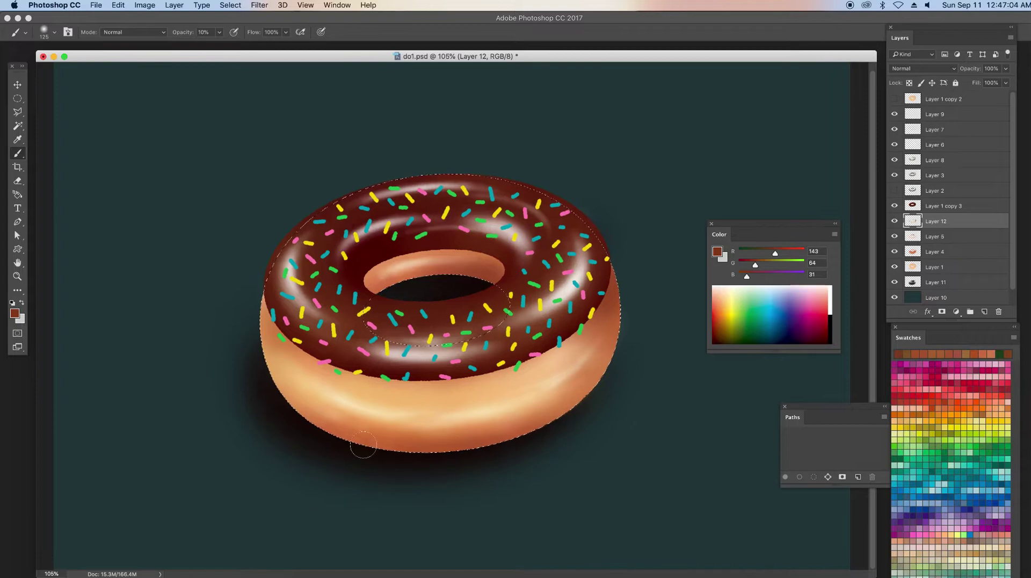
key(bracketleft)
key(bracketleft)
key(bracketleft)
drag(440, 432, 494, 433)
drag(373, 434, 338, 433)
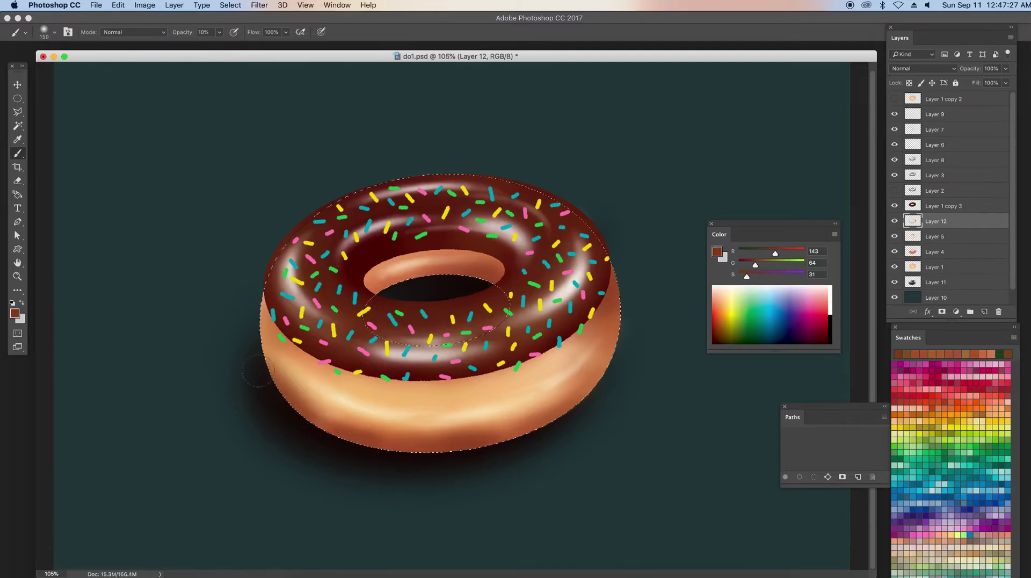
drag(268, 387, 292, 394)
key(bracketleft)
key(bracketleft)
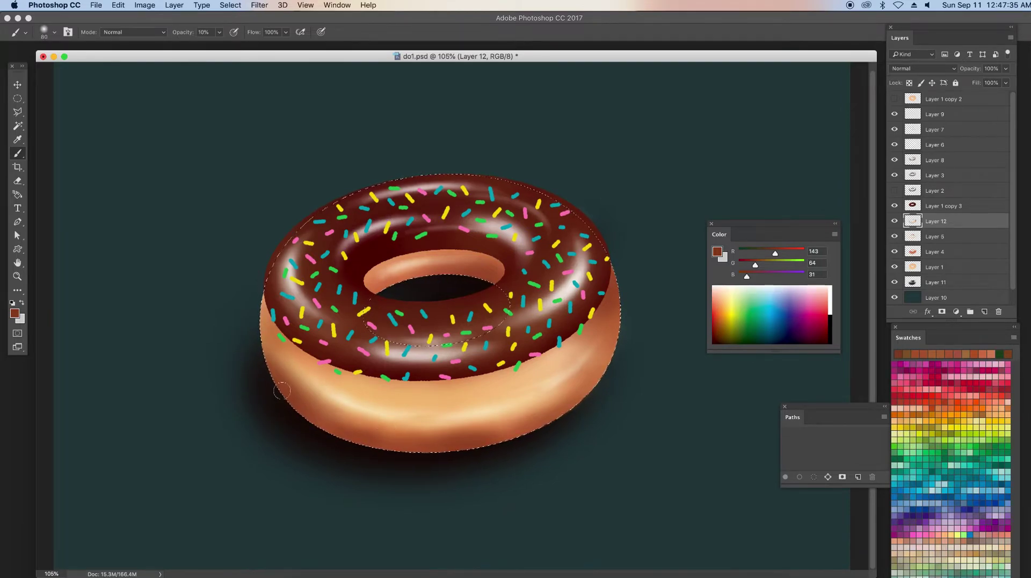
Switch to an 8% opacity eraser, deselect, and close the Paths panel
key(e)
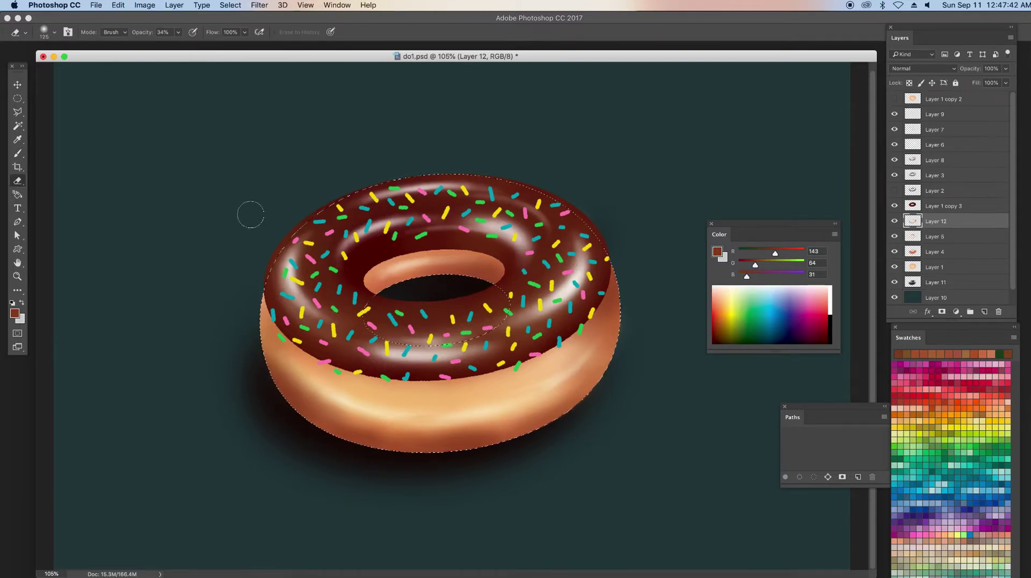
drag(178, 32, 163, 49)
key(bracketright)
key(bracketright)
key(bracketright)
key(ctrl+d)
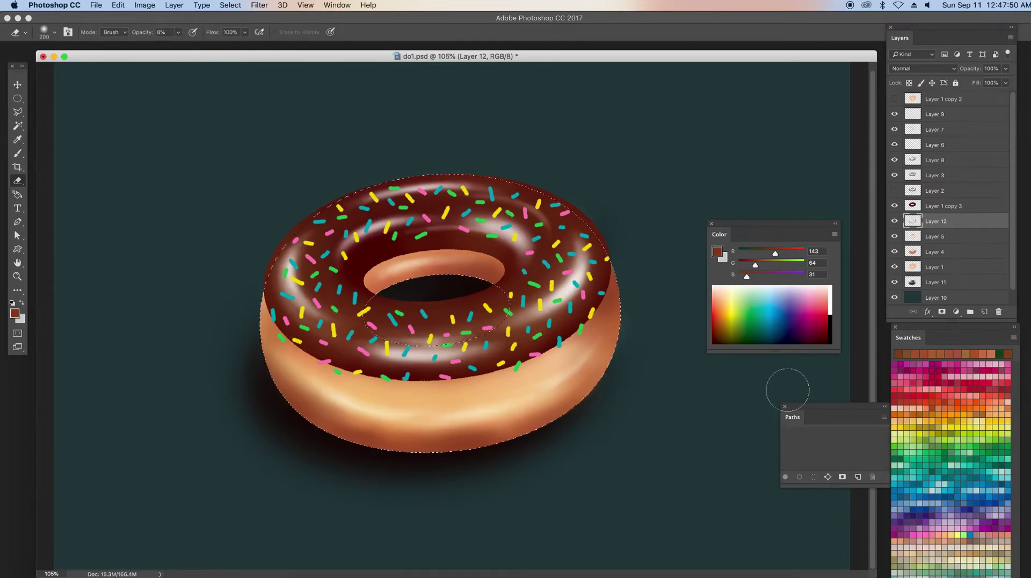
mouse_move(784, 225)
mouse_down()
mouse_move(846, 225)
mouse_move(865, 390)
mouse_up()
click(784, 407)
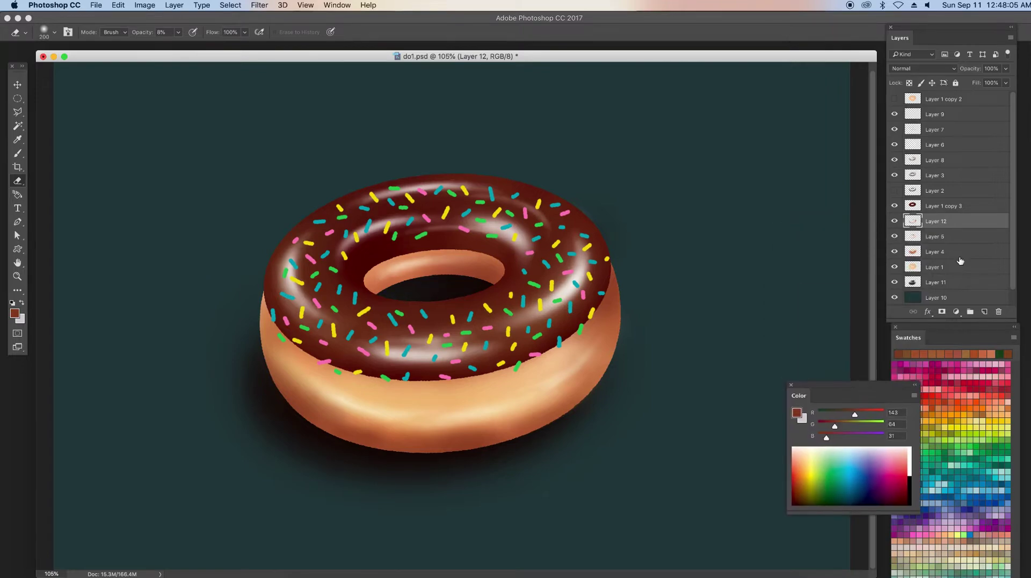
Delete the hidden Layer 2 and Layer 1 copy 2
drag(1014, 320, 1015, 372)
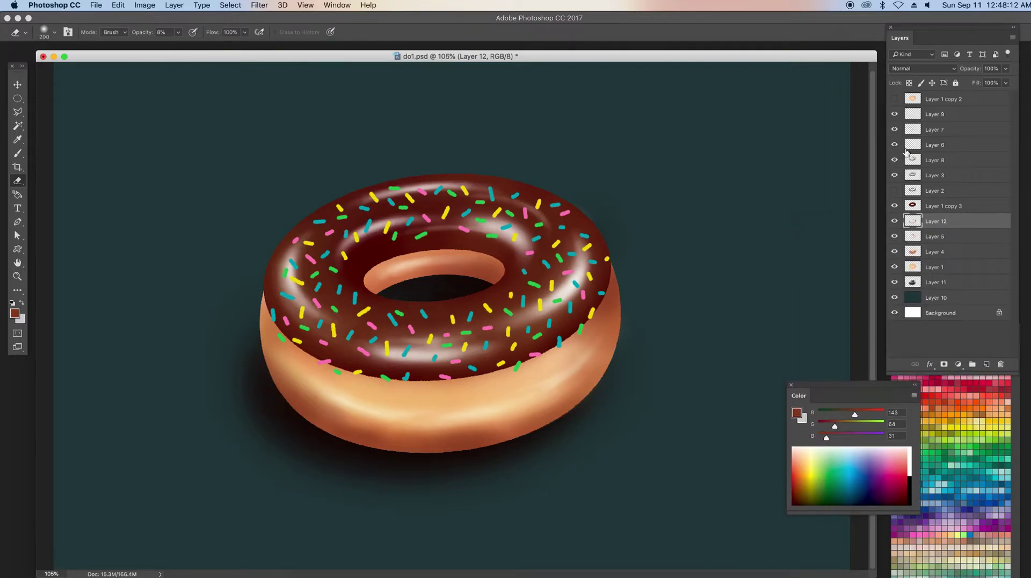
click(945, 190)
click(1000, 364)
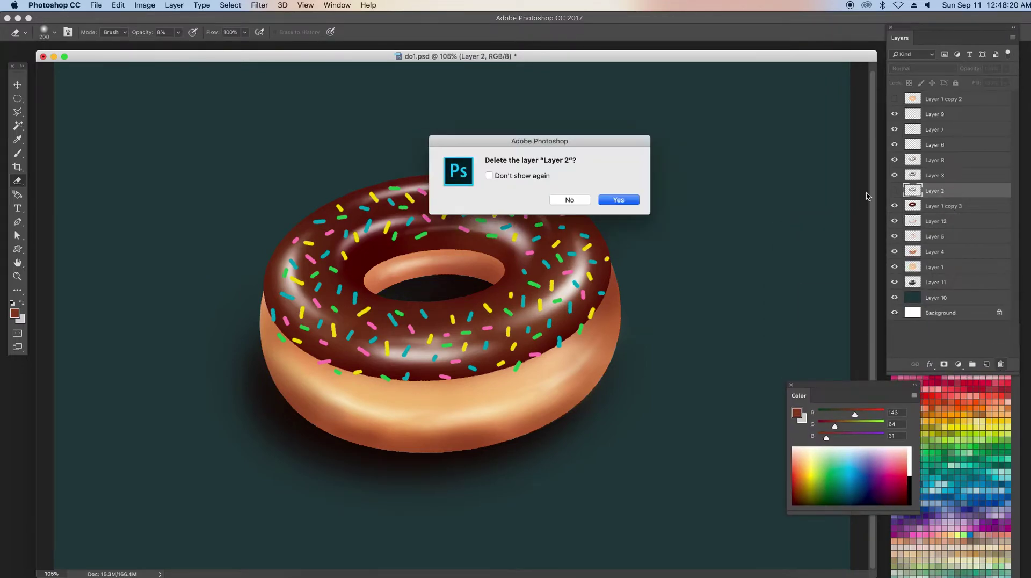
click(617, 201)
click(1001, 364)
click(617, 199)
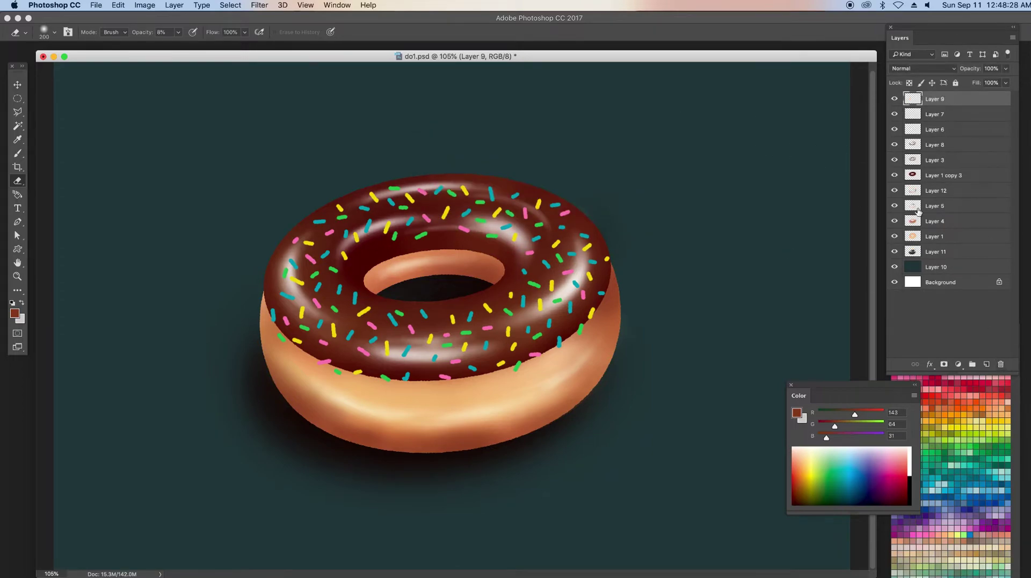
Delete Layer 9 and select the donut layers from Layer 6 to Layer 11
shift+click(958, 190)
shift+click(954, 174)
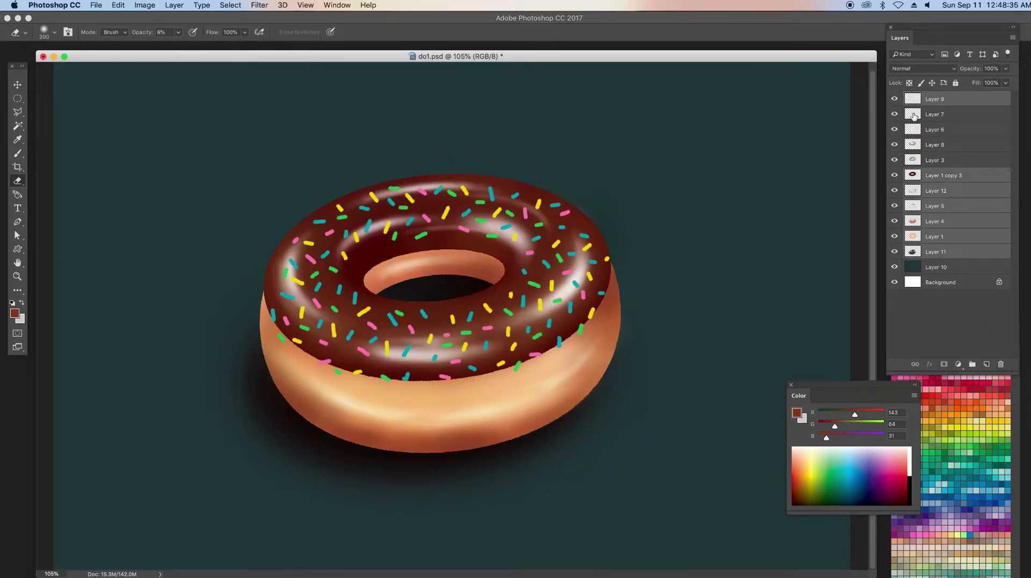
super+click(913, 98)
key(Return)
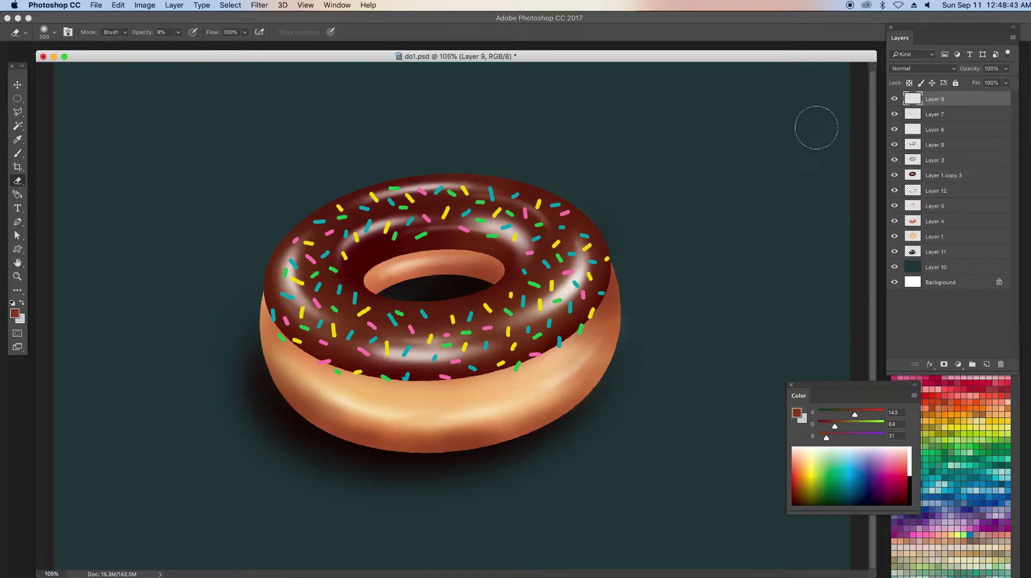
key(Delete)
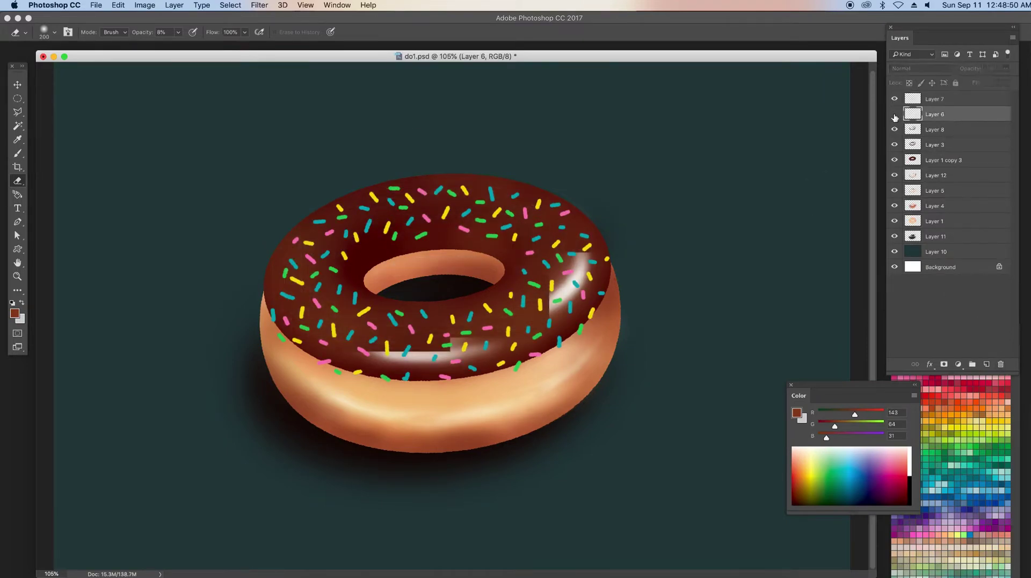
drag(894, 117, 965, 218)
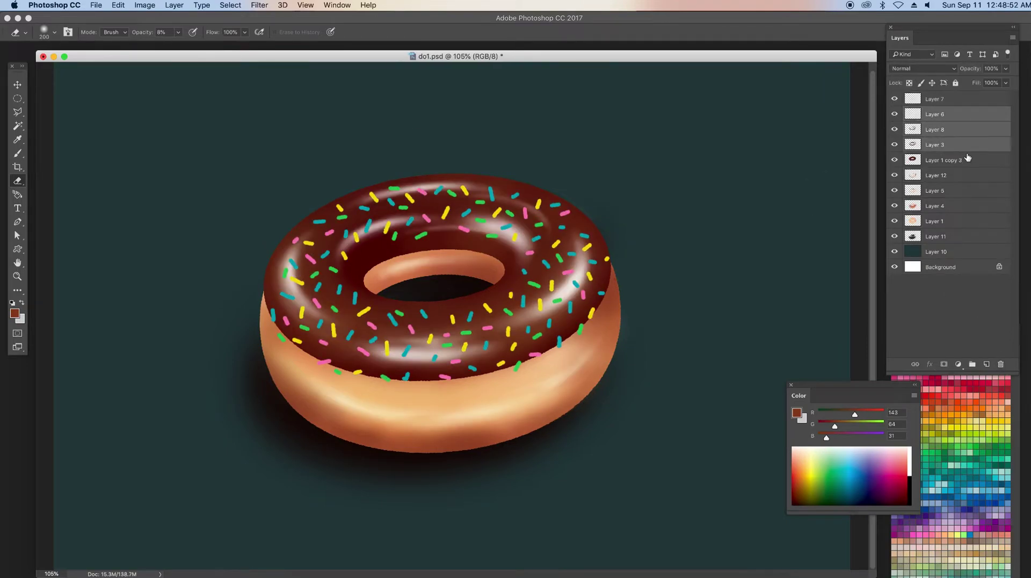
Duplicate the donut's layers and group the copies into Group 1
right_click(960, 226)
key(super+j)
right_click(964, 220)
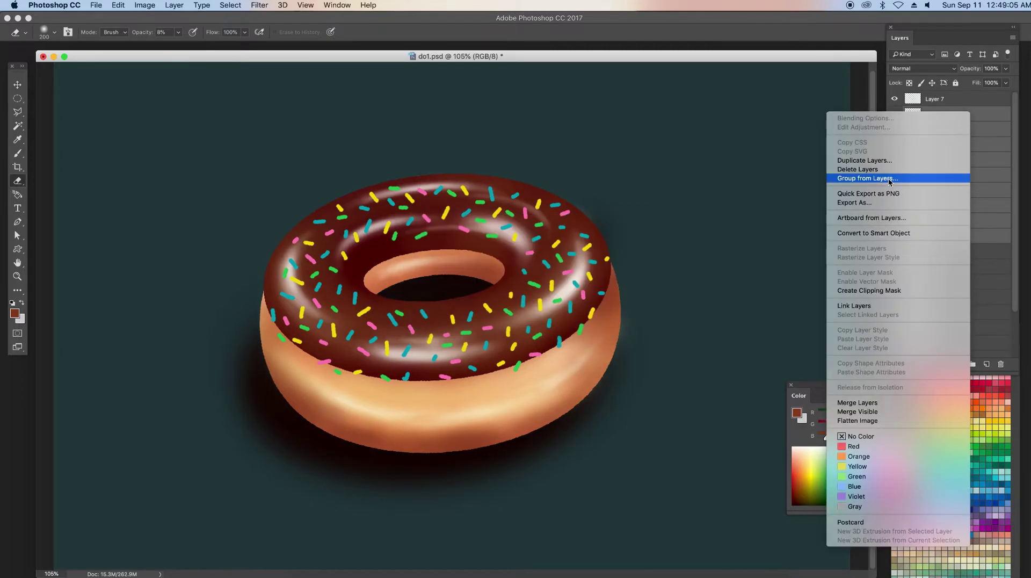
click(889, 178)
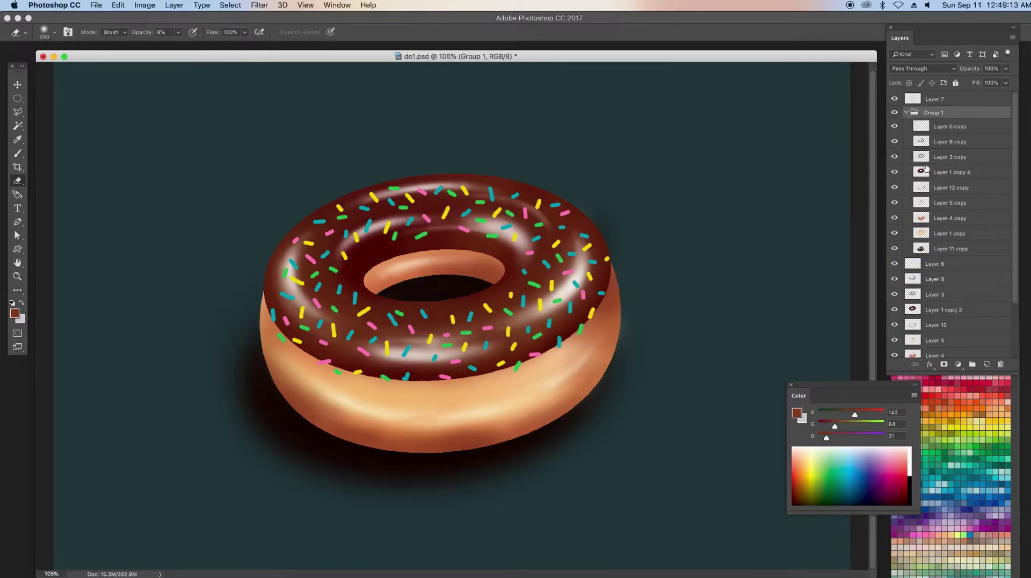
drag(975, 248, 967, 127)
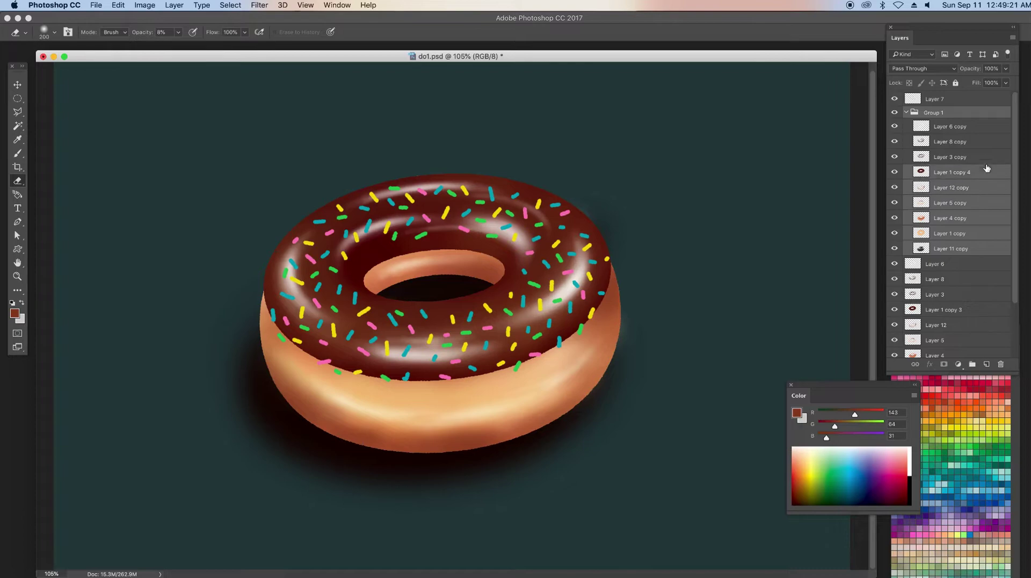
Move the donut copy right, tilt it slightly and scale it to about 93%
key(v)
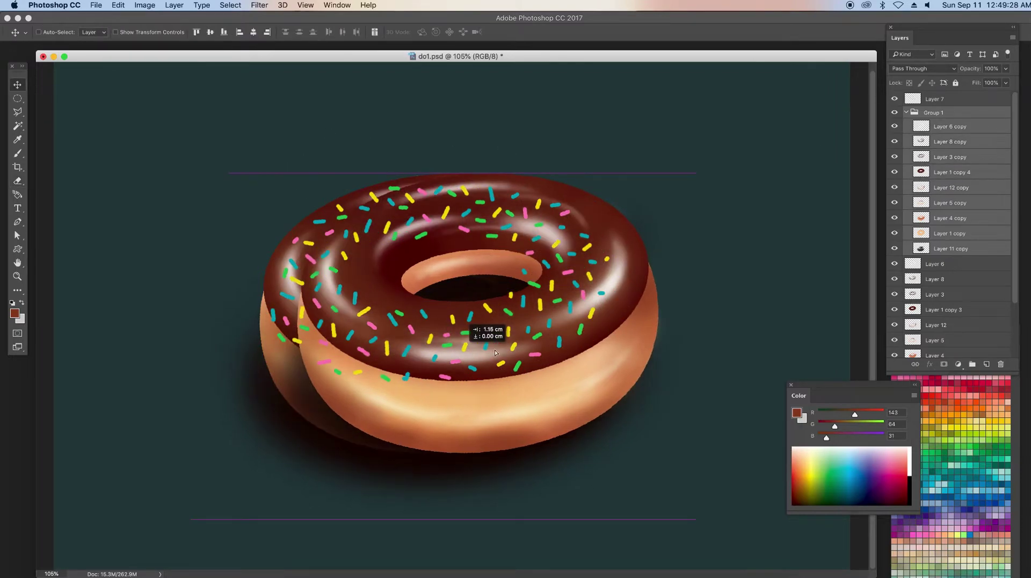
drag(416, 352, 540, 352)
key(super+t)
mouse_move(800, 159)
mouse_down()
mouse_move(808, 129)
mouse_move(743, 157)
mouse_up()
drag(660, 337, 737, 322)
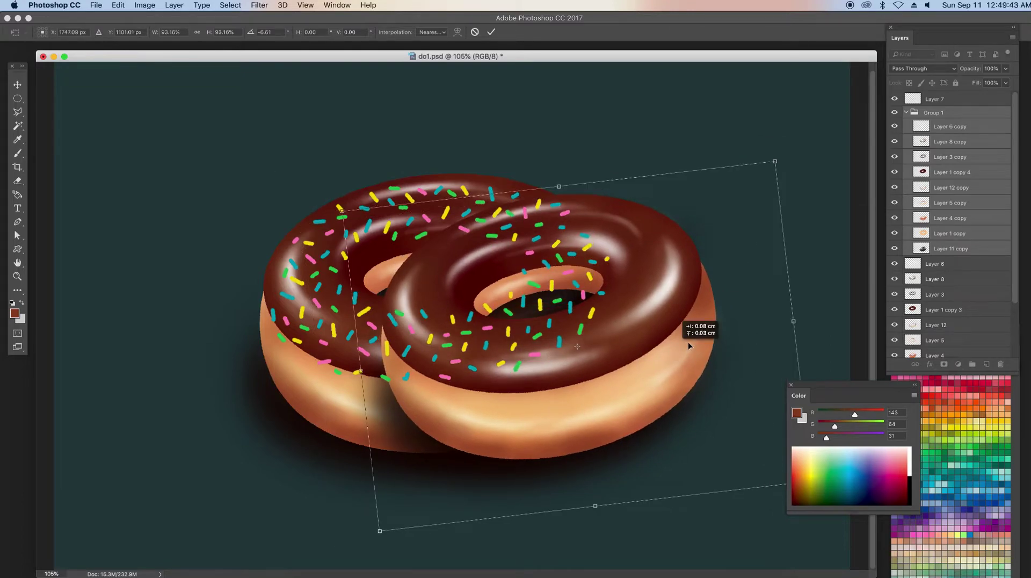
drag(394, 178, 385, 183)
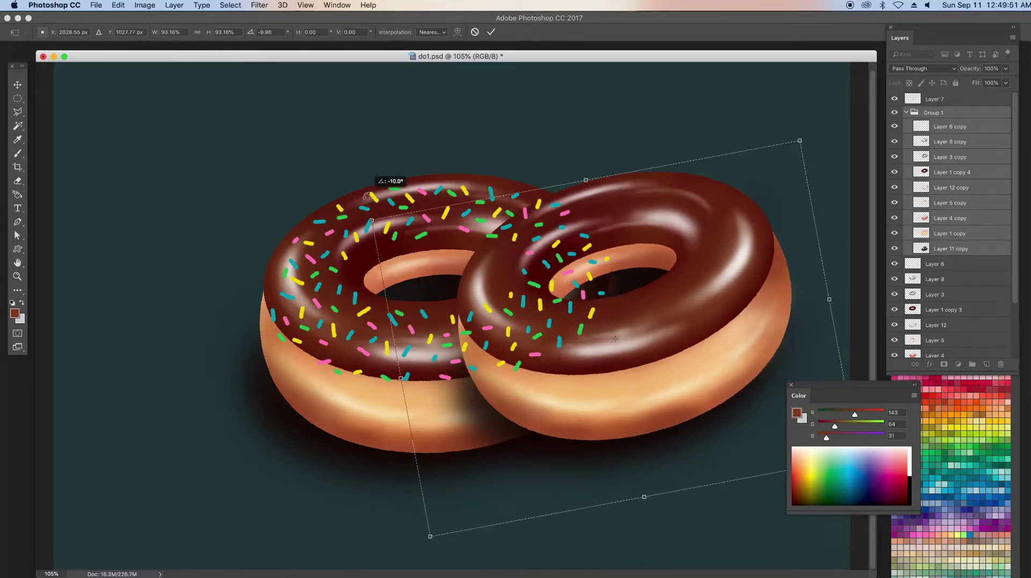
key(Return)
drag(570, 390, 611, 375)
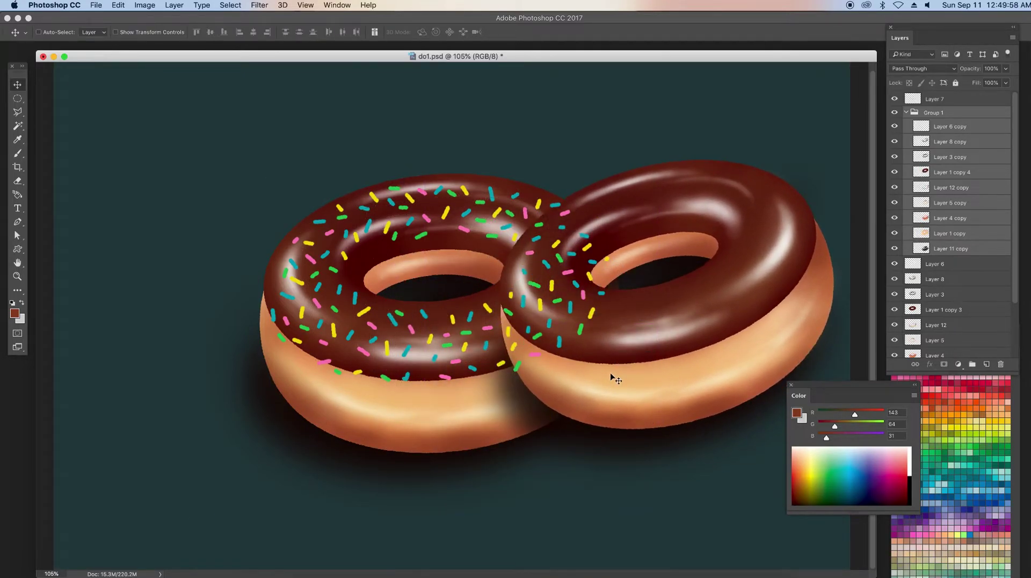
Select the original donut's layers, check Layer 6's contents and collapse Group 1
scroll(1009, 240, down, 5)
click(934, 197)
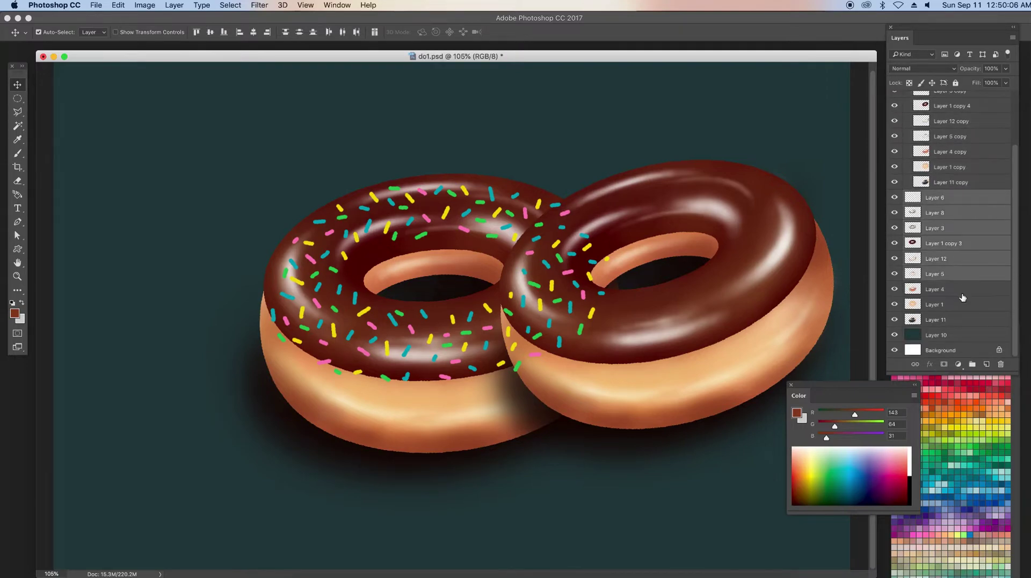
shift+click(913, 319)
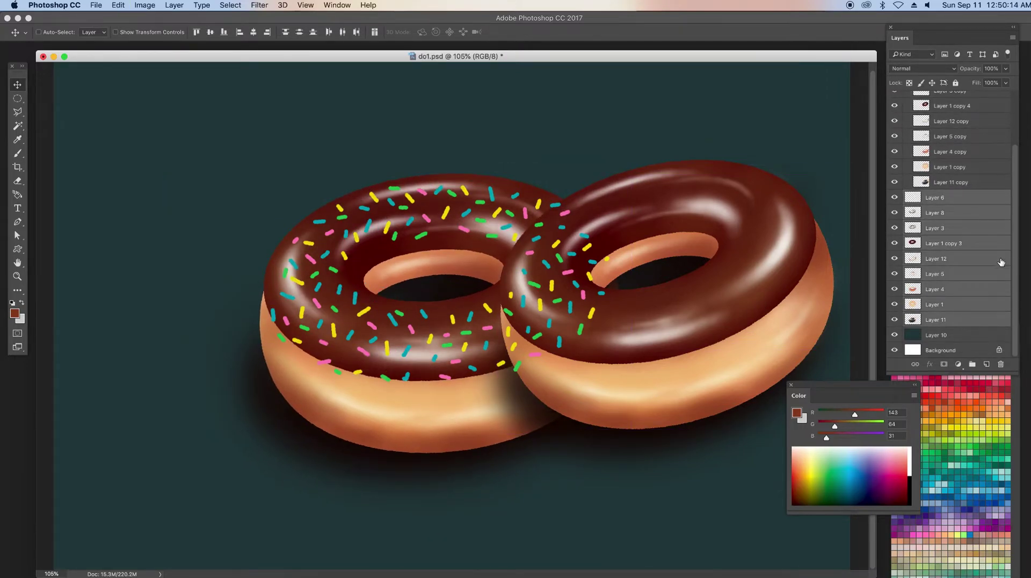
scroll(895, 225, up, 1)
click(895, 218)
click(894, 218)
scroll(1001, 177, up, 2)
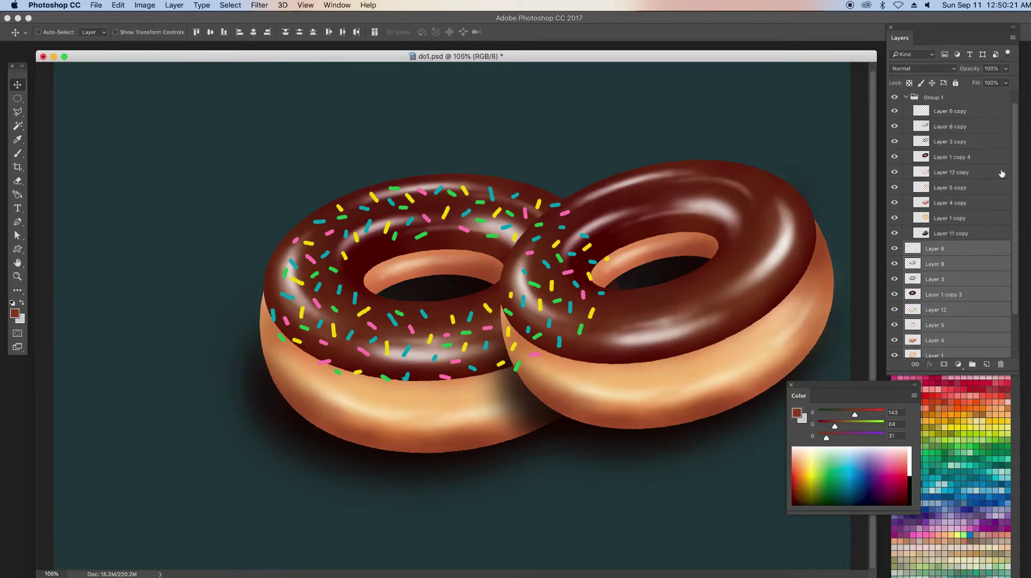
click(906, 97)
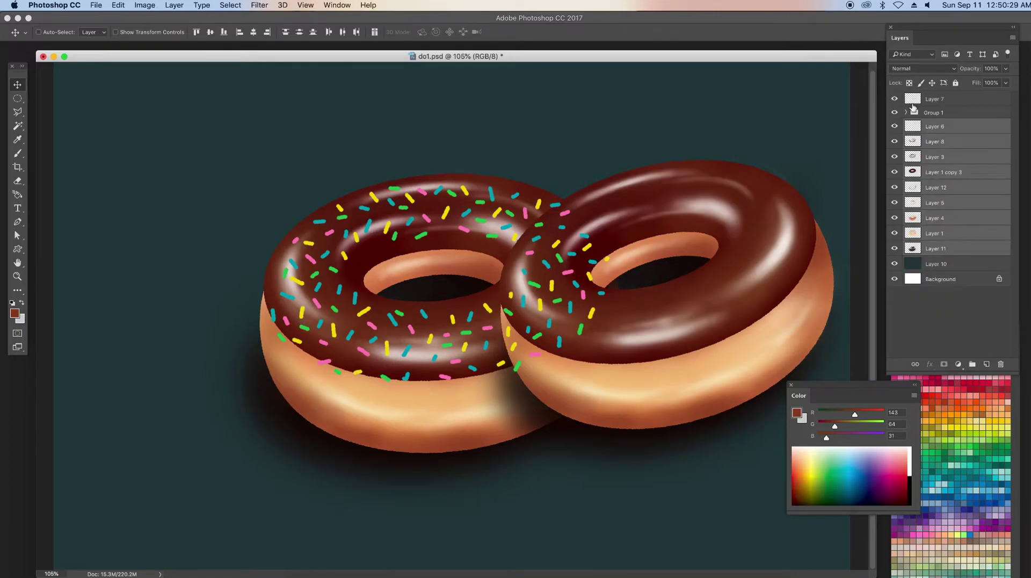
Pull the sprinkles layer out of Group 1 and move the sprinkled donut left and down
key(ctrl+t)
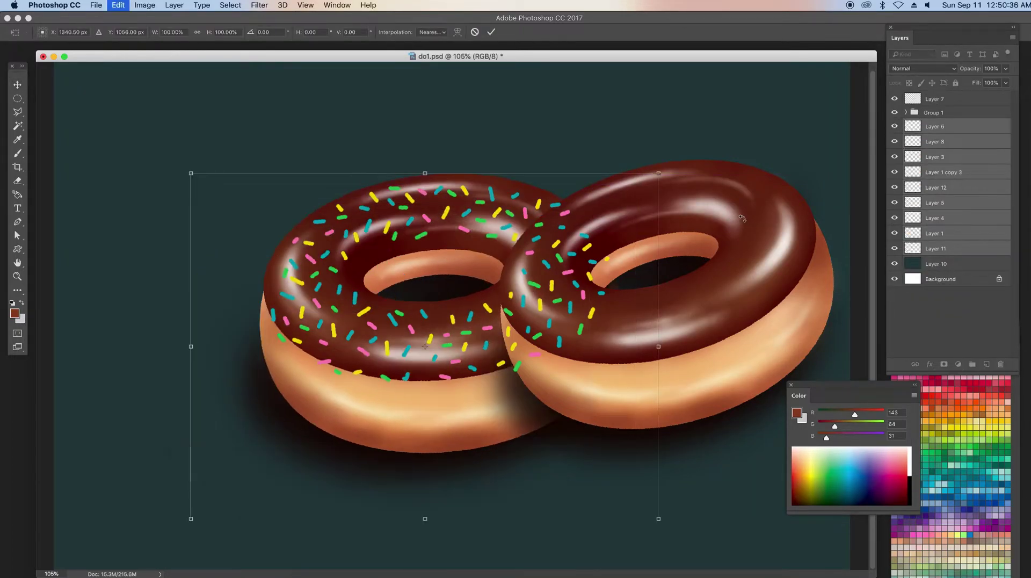
key(Escape)
click(889, 203)
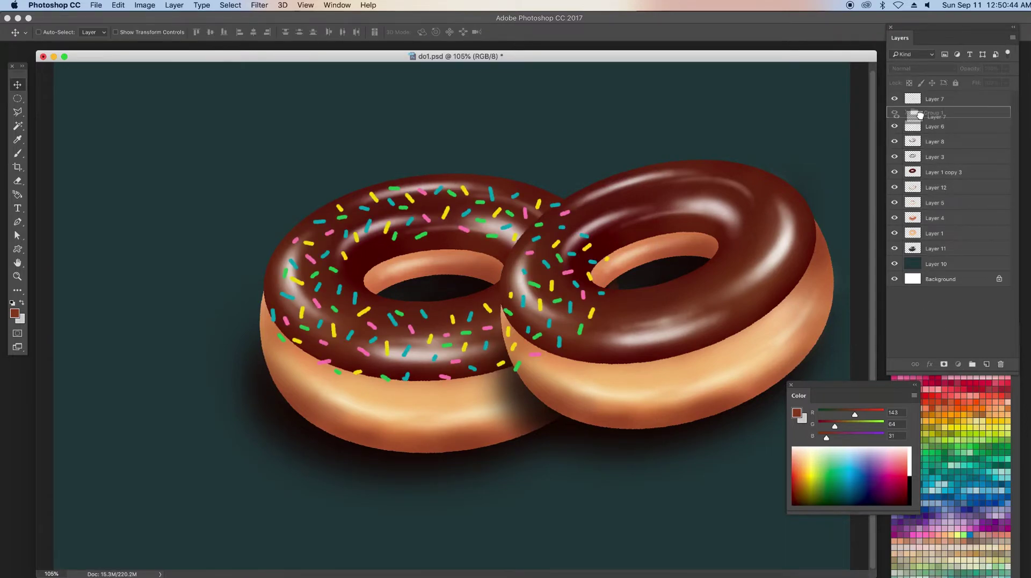
mouse_move(894, 102)
mouse_down()
mouse_move(945, 123)
mouse_move(948, 248)
mouse_up()
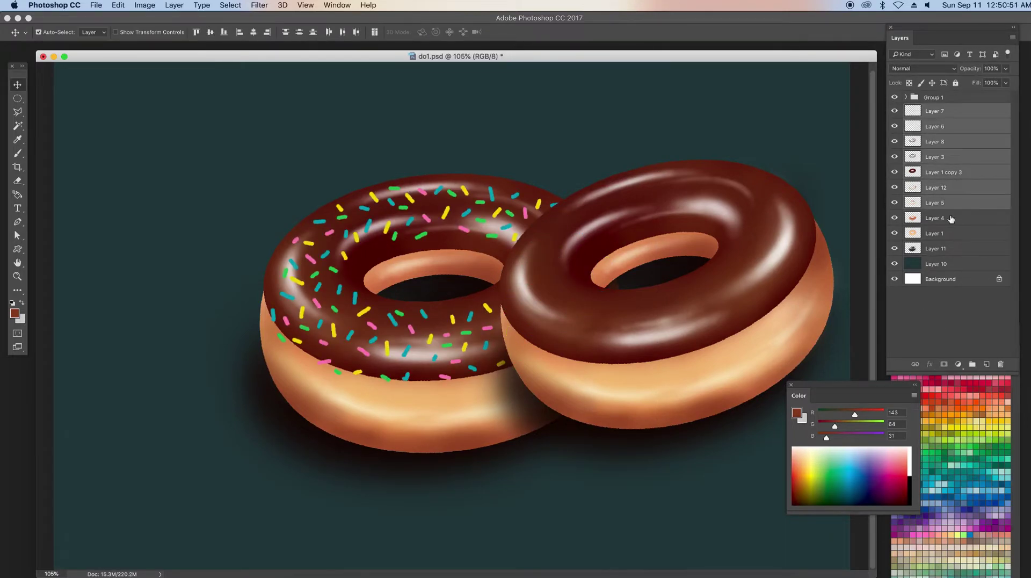
key(ctrl+t)
mouse_move(475, 360)
mouse_down()
mouse_move(436, 407)
mouse_move(379, 407)
mouse_up()
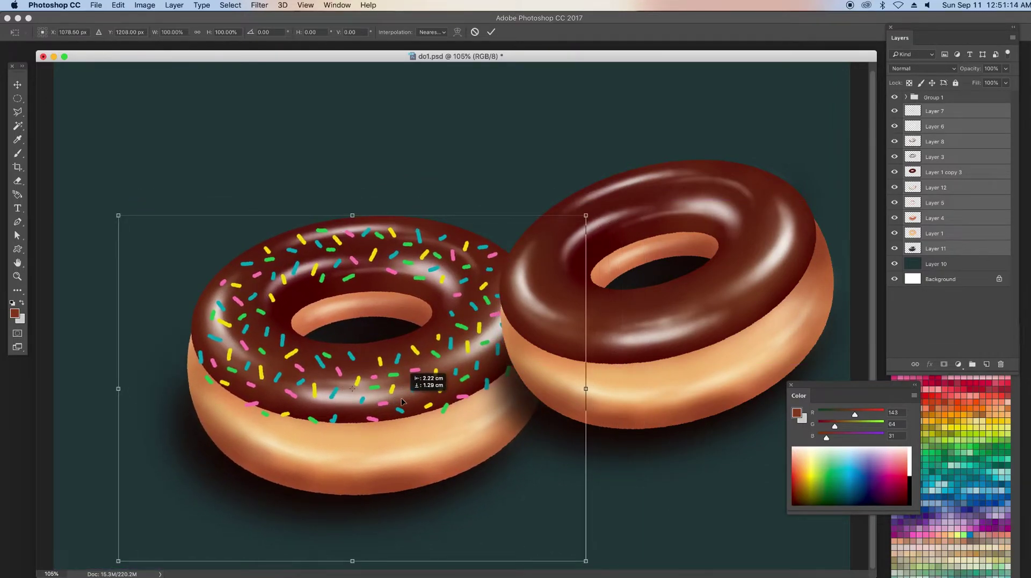
Duplicate Group 1, move the copy up-left and place it below the other donuts
key(Return)
click(937, 98)
right_click(954, 97)
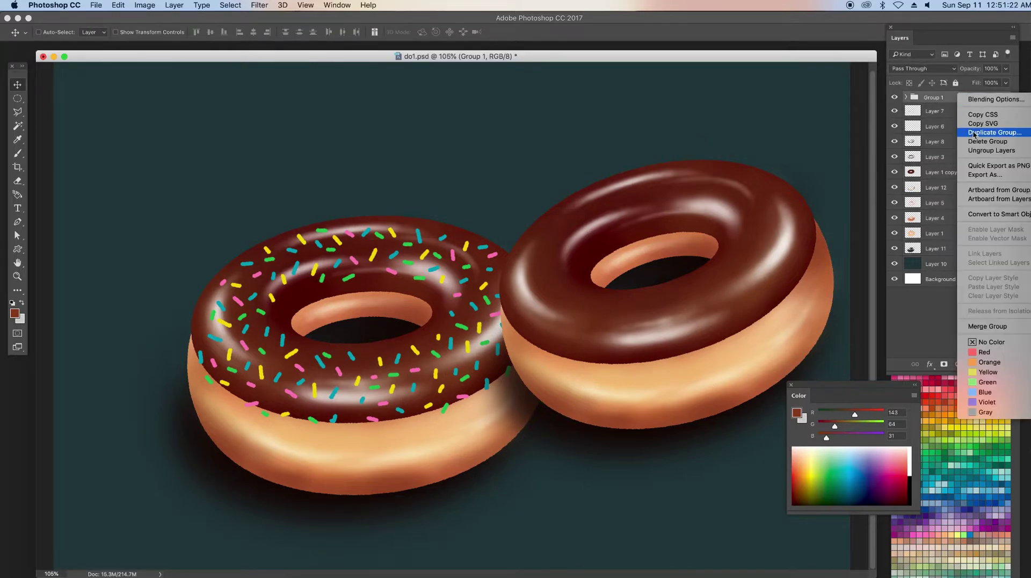
click(964, 131)
key(ctrl+t)
drag(693, 233, 467, 164)
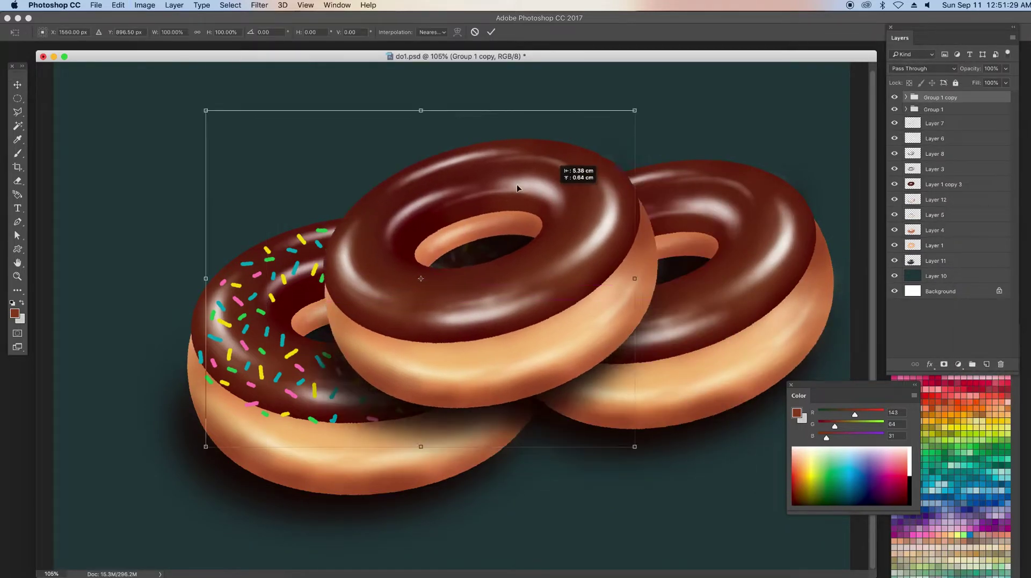
key(Return)
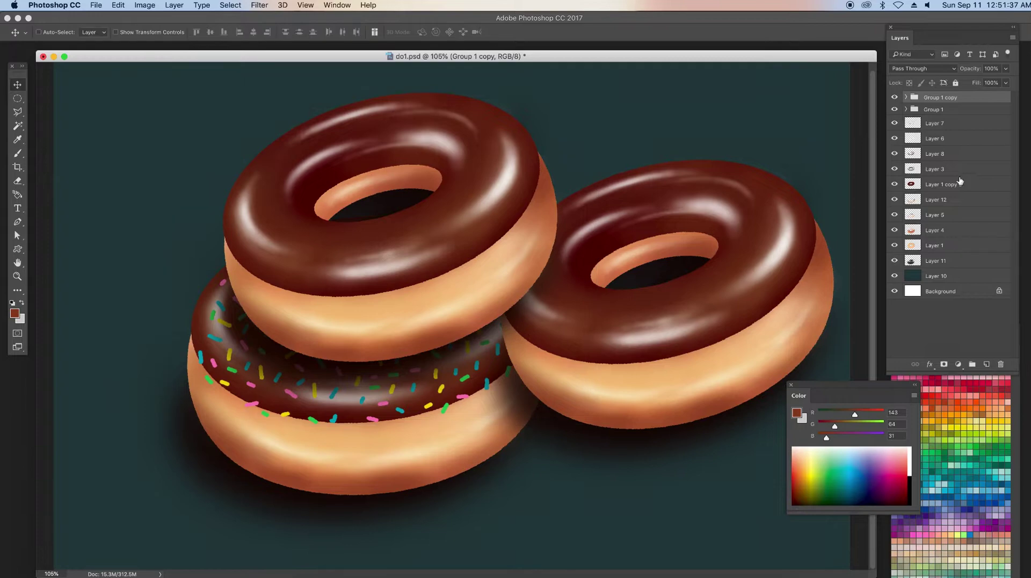
drag(945, 99, 948, 269)
Scale the back donut to about 88%, rotate it 30° and move it up-left
scroll(872, 270, up, 1)
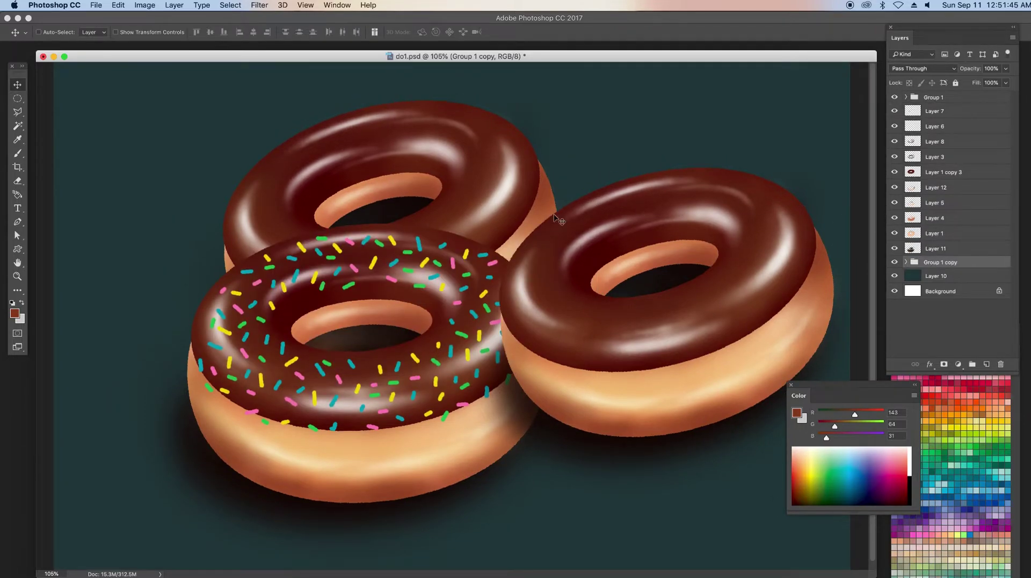
key(ctrl+t)
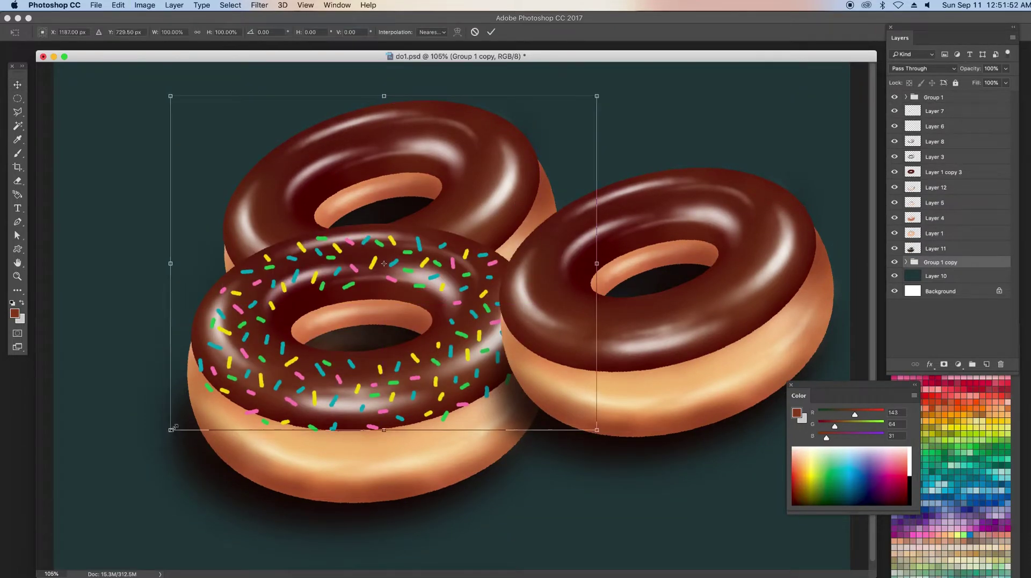
drag(173, 431, 219, 392)
drag(608, 409, 517, 425)
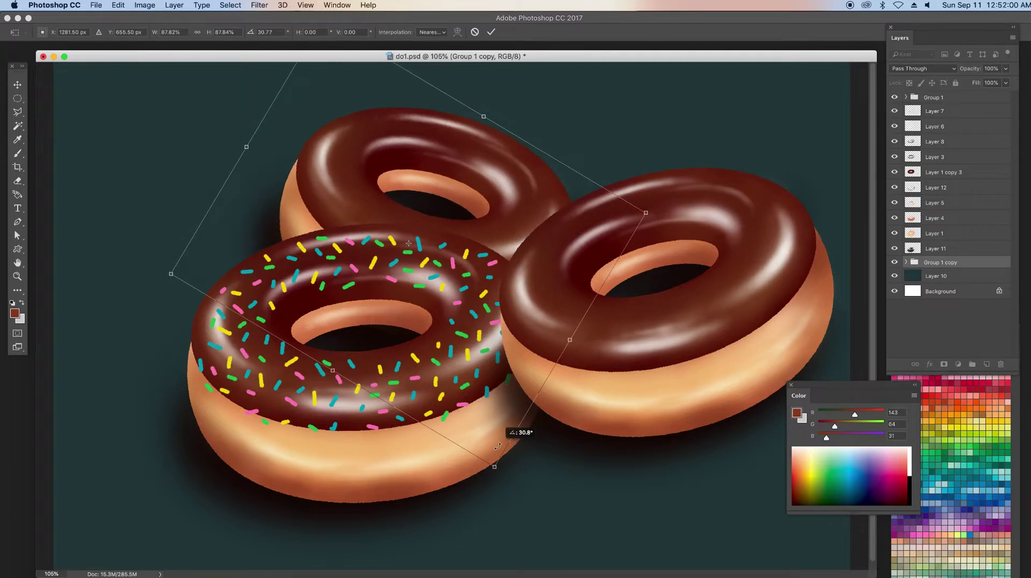
mouse_move(581, 211)
mouse_down()
mouse_move(435, 141)
mouse_move(467, 144)
mouse_up()
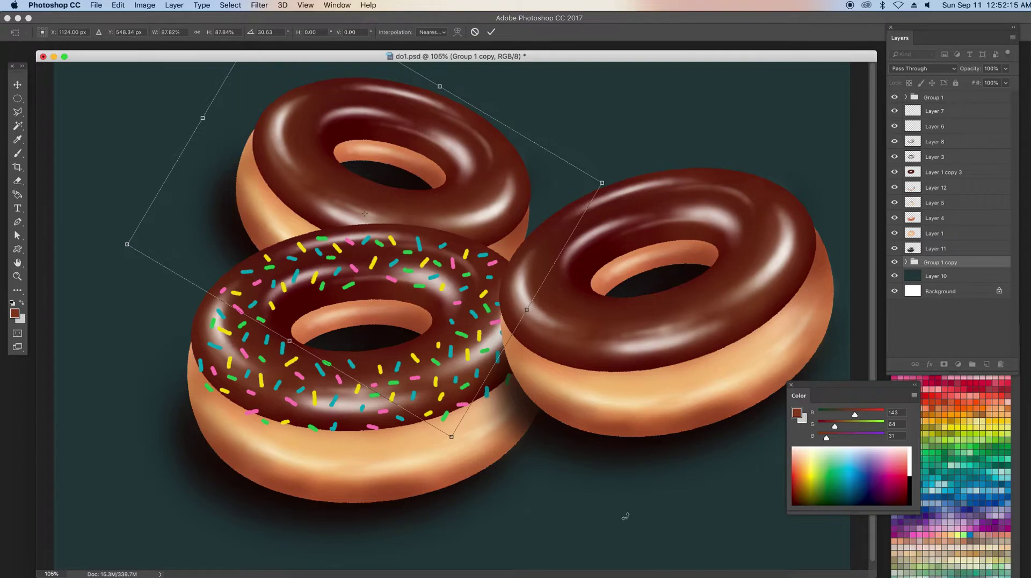
key(Return)
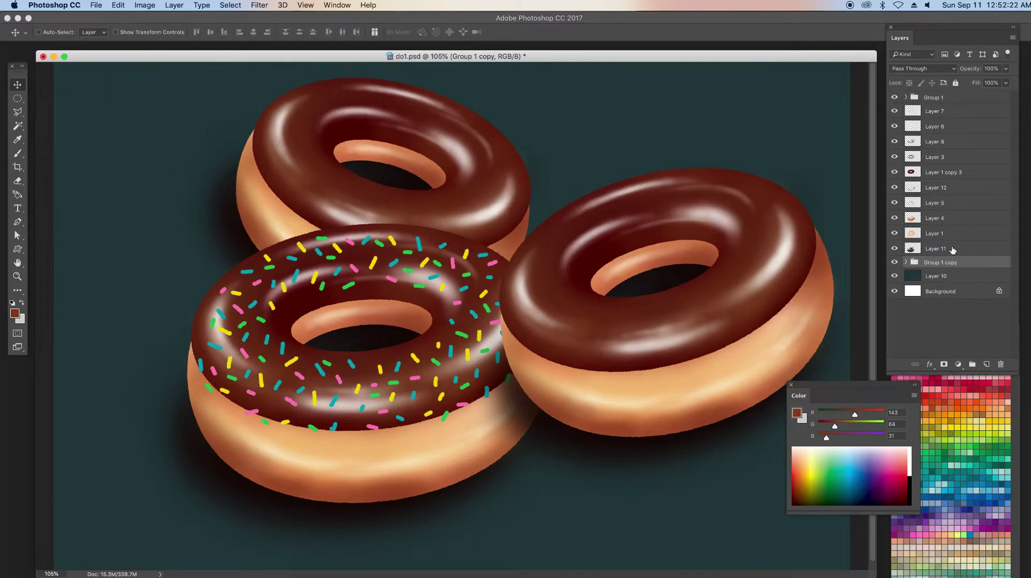
drag(952, 250, 973, 115)
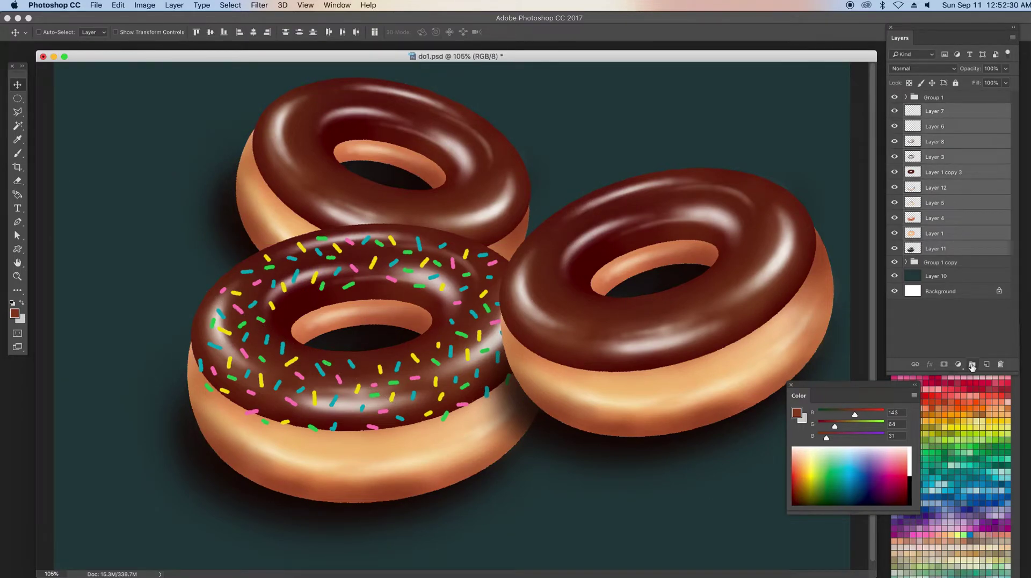
Group Layers 7–11 as Group 2 and move the sprinkled donut further left
click(972, 364)
drag(472, 415, 408, 428)
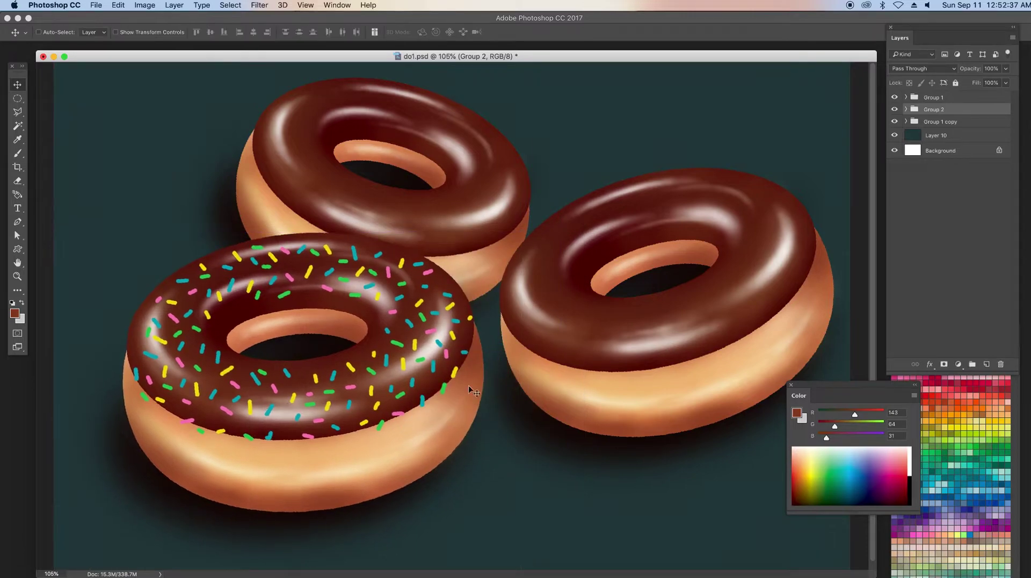
click(933, 97)
key(x)
Rotate the plain right donut about 3.5° and shift it left and down
key(ctrl+t)
drag(777, 295, 725, 336)
drag(829, 199, 819, 180)
drag(705, 359, 727, 361)
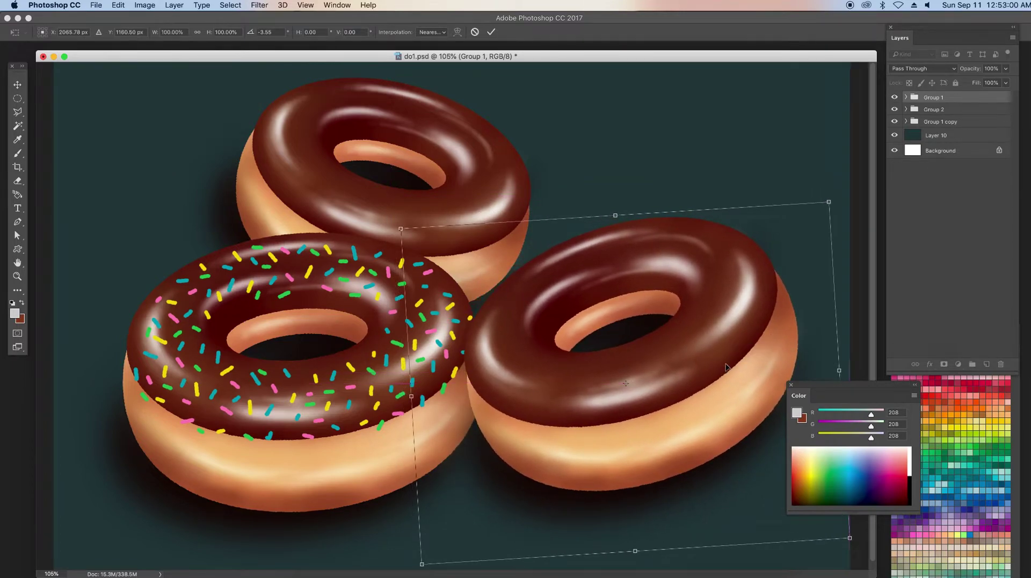
key(Return)
Move the top donut right and select its glaze layer, Layer 1 copy 4
click(940, 121)
key(ctrl+t)
drag(518, 160, 564, 155)
key(Return)
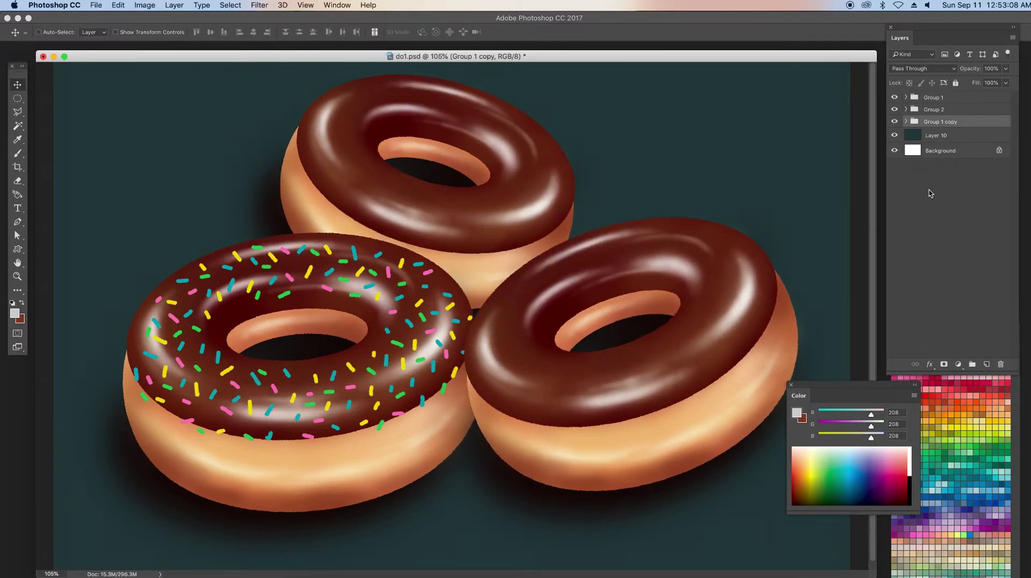
click(906, 121)
click(945, 182)
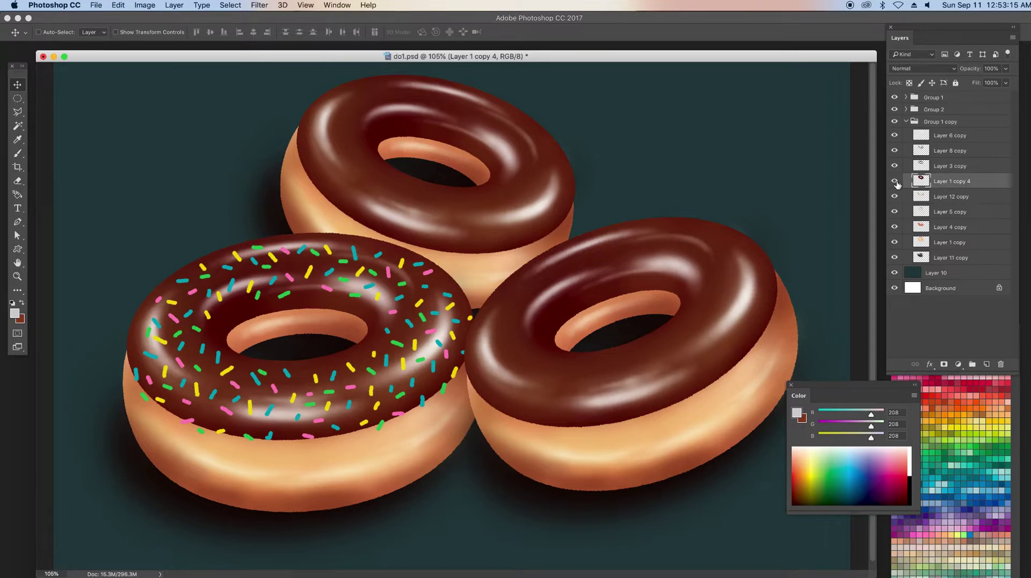
Shift the back donut's glaze hue to blue with Hue/Saturation
key(ctrl+u)
drag(755, 257, 721, 258)
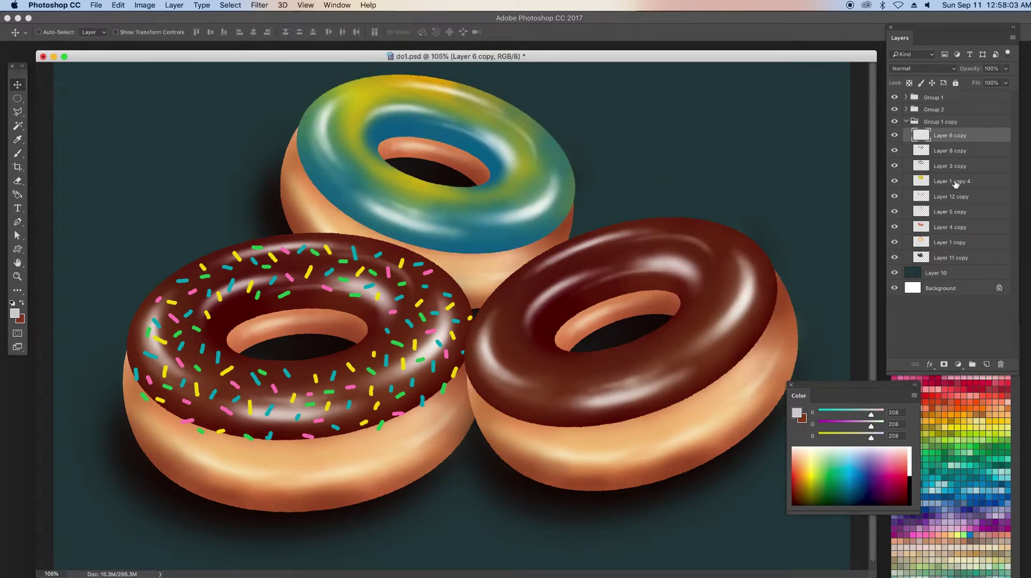
click(956, 184)
key(ctrl+u)
mouse_move(755, 257)
mouse_down()
mouse_move(706, 268)
mouse_move(752, 293)
mouse_up()
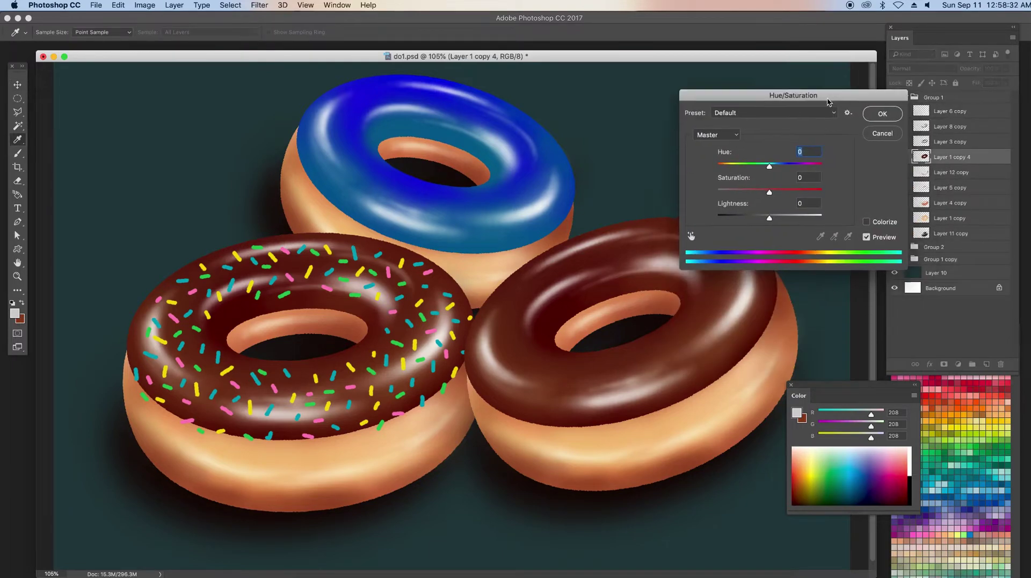
Make the right donut's glaze magenta: Hue -65, Saturation +45, Lightness +29
drag(827, 102, 768, 72)
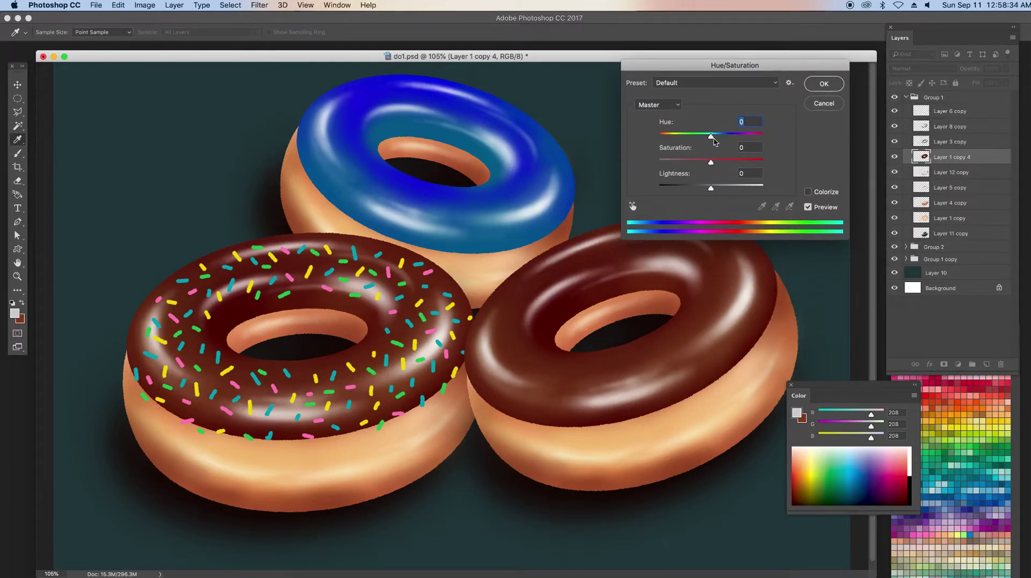
drag(710, 136, 669, 139)
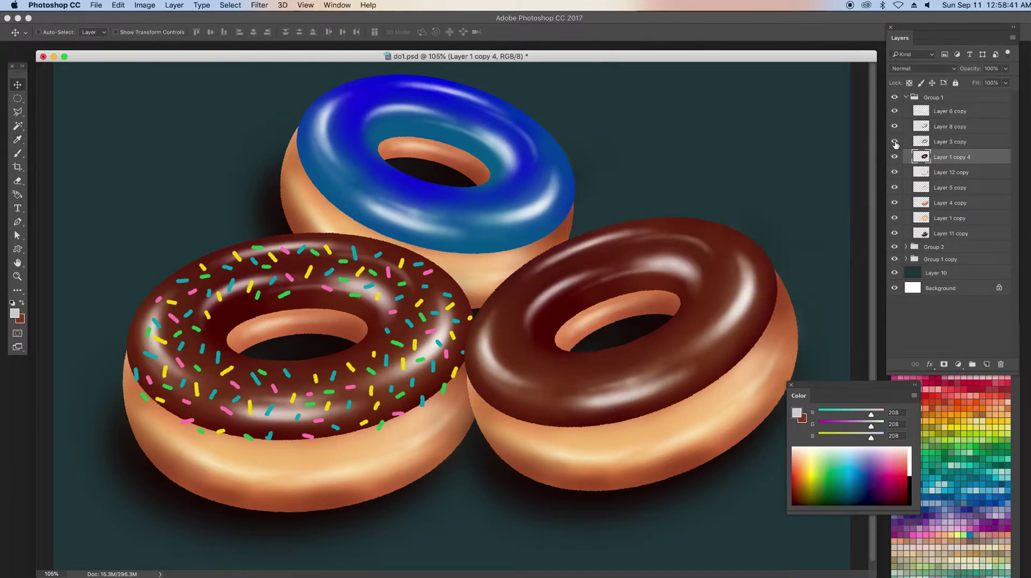
drag(710, 163, 754, 162)
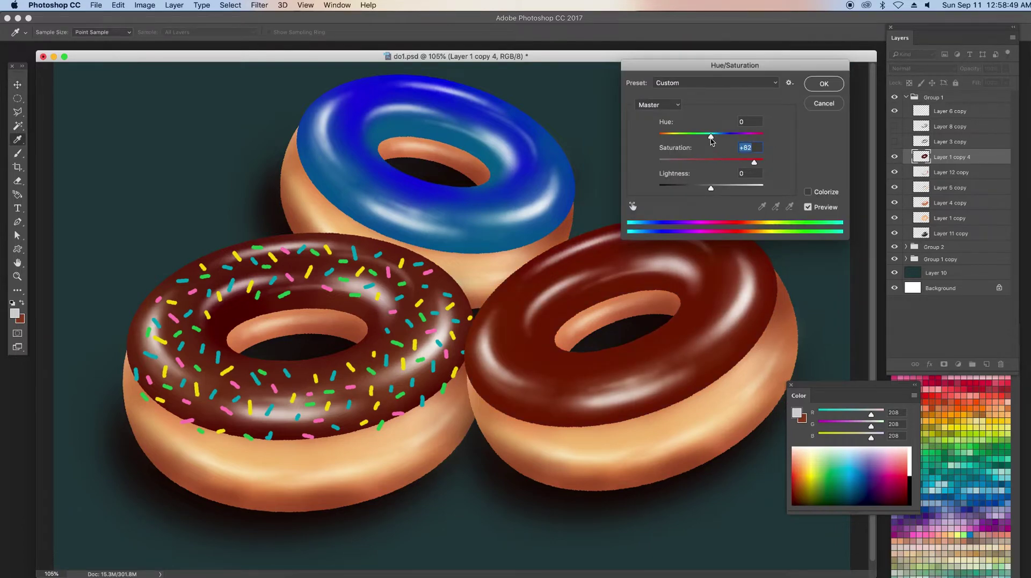
drag(710, 136, 685, 135)
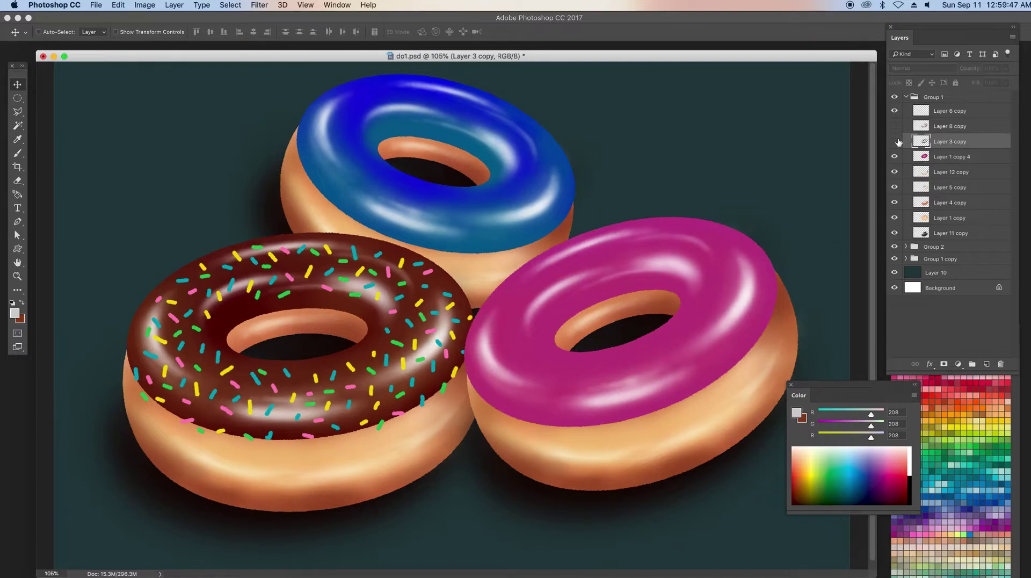
drag(694, 136, 748, 162)
click(815, 85)
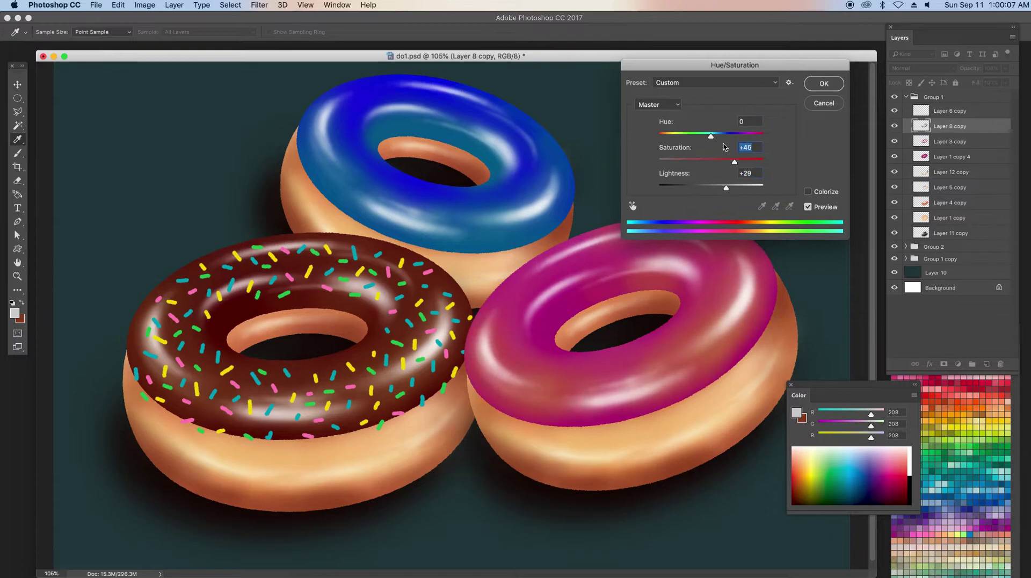
drag(711, 136, 684, 144)
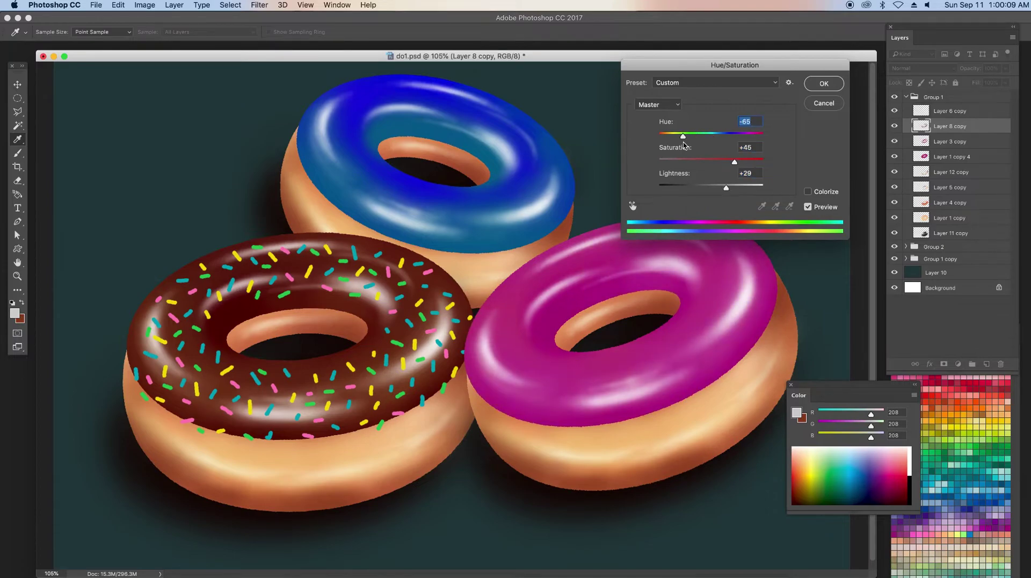
click(812, 106)
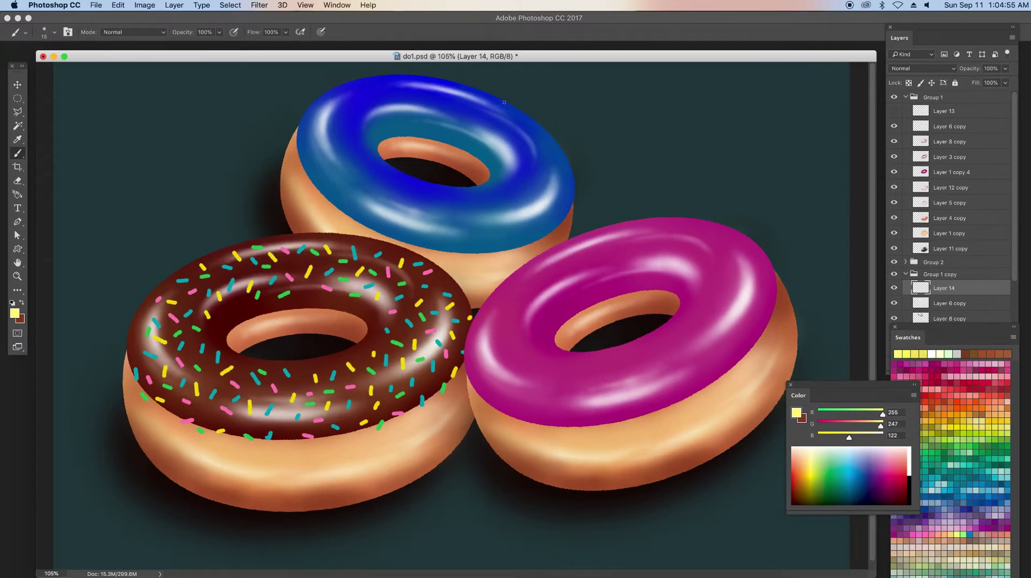
Brush about ten crossing yellow drizzle curves over the blue donut, redoing two strokes
drag(504, 102, 452, 243)
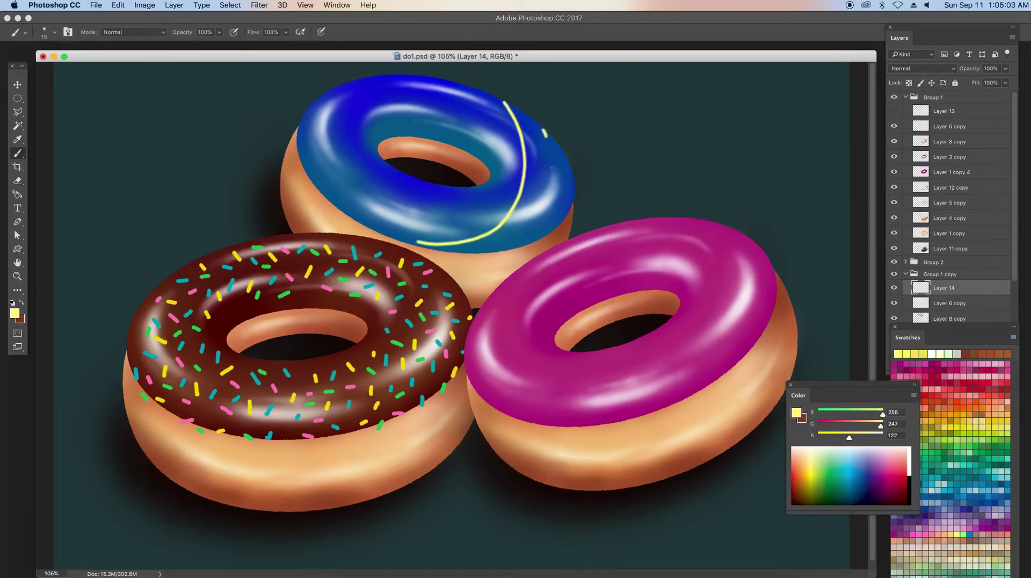
drag(552, 168, 506, 245)
mouse_move(470, 88)
mouse_down()
mouse_move(498, 154)
mouse_move(568, 192)
mouse_up()
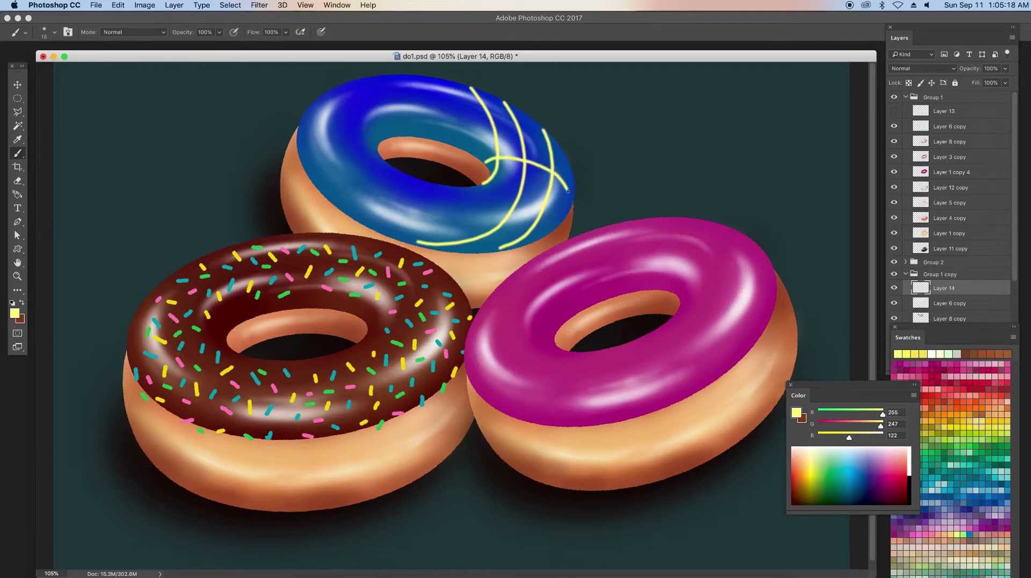
mouse_move(471, 148)
mouse_down()
mouse_move(547, 138)
mouse_move(504, 102)
mouse_up()
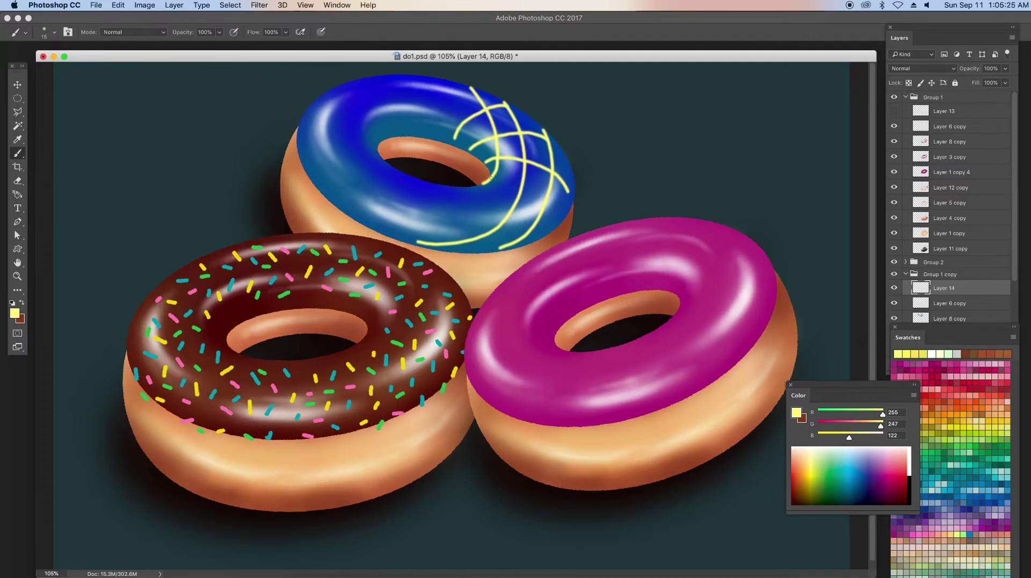
drag(491, 177, 544, 226)
drag(484, 189, 470, 245)
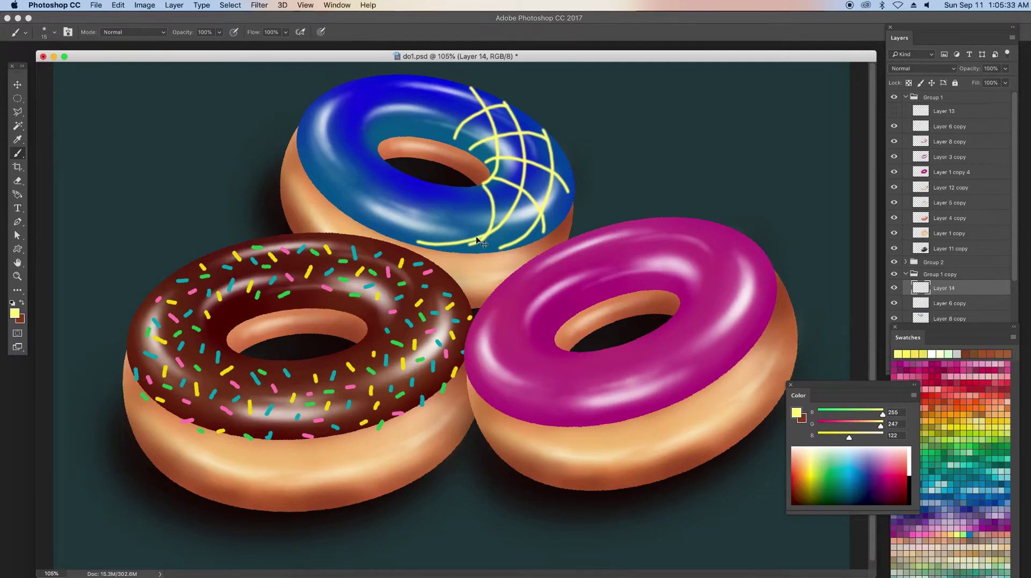
key(super+z)
drag(485, 185, 494, 247)
drag(449, 186, 397, 236)
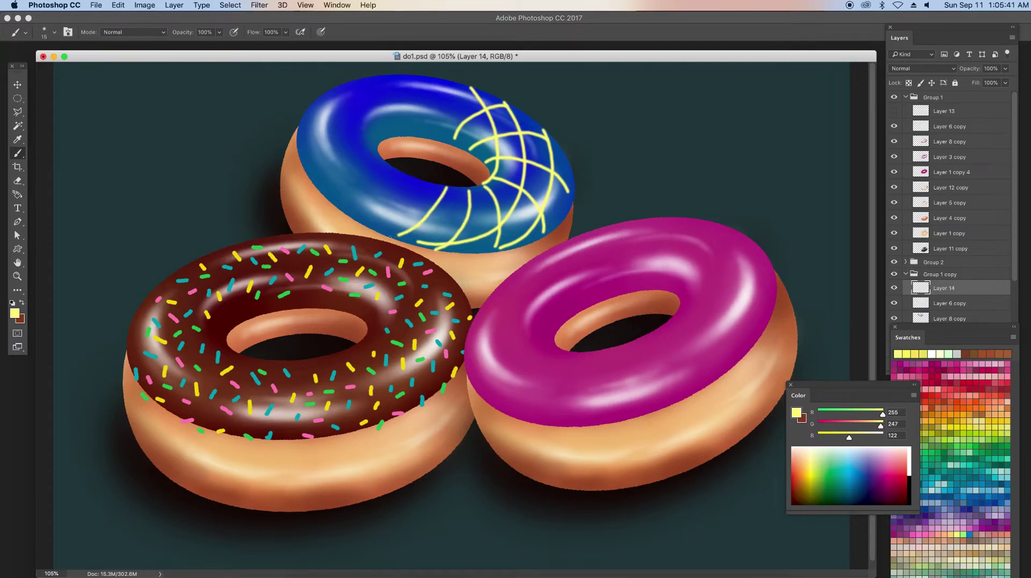
key(super+z)
drag(306, 146, 360, 148)
drag(334, 88, 370, 120)
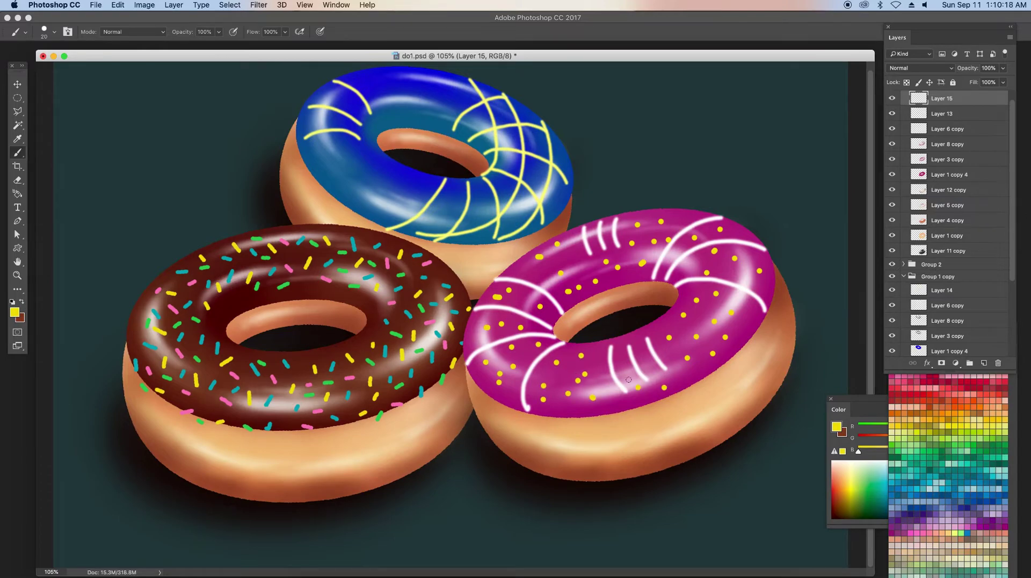
Bevel the dots on Layer 15 with a dark red shadow and weaker highlight
double_click(986, 104)
drag(379, 254, 379, 103)
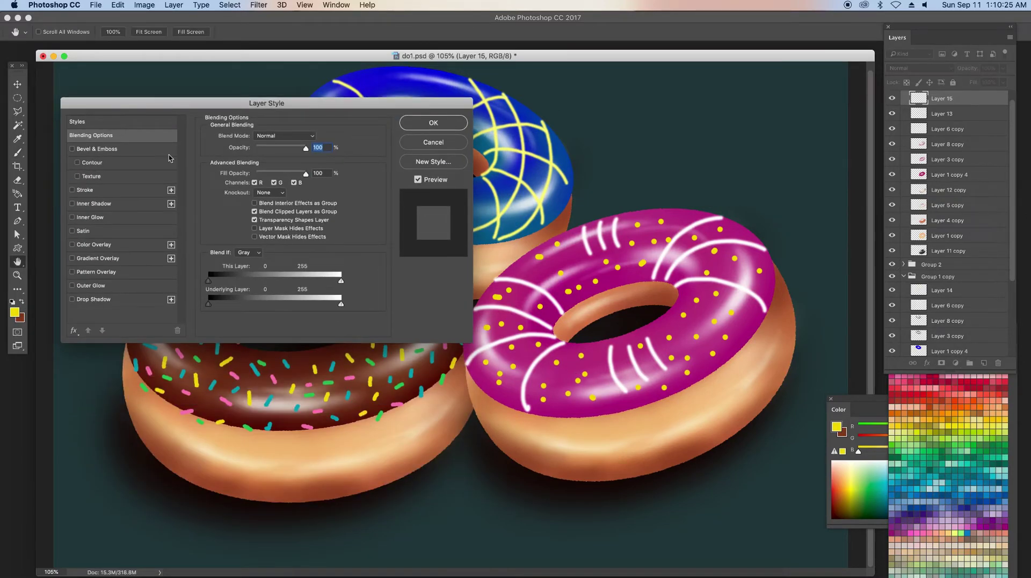
click(81, 150)
click(96, 149)
click(322, 297)
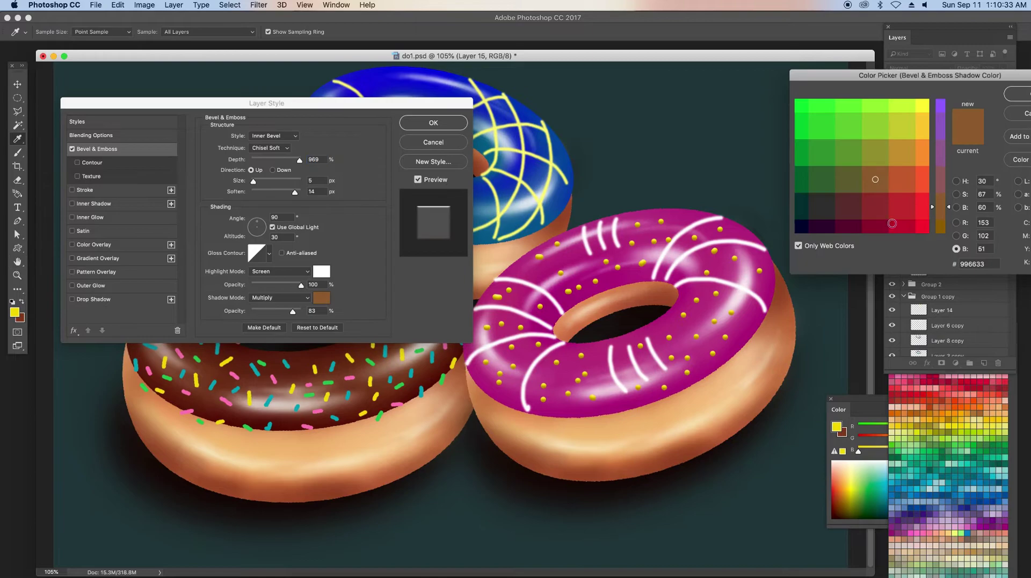
mouse_move(908, 221)
mouse_down()
mouse_move(877, 211)
mouse_move(895, 215)
mouse_up()
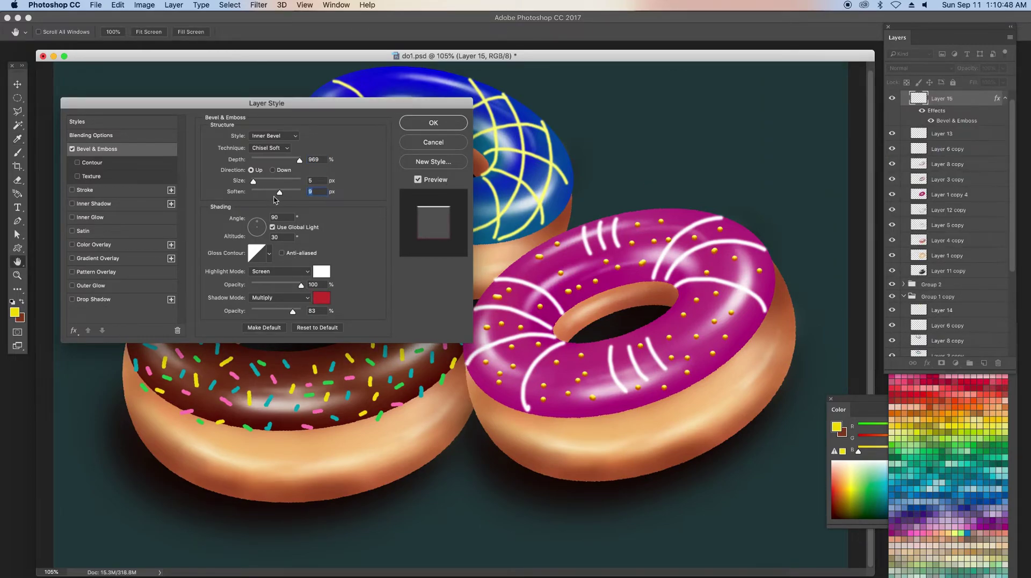
drag(301, 286, 263, 289)
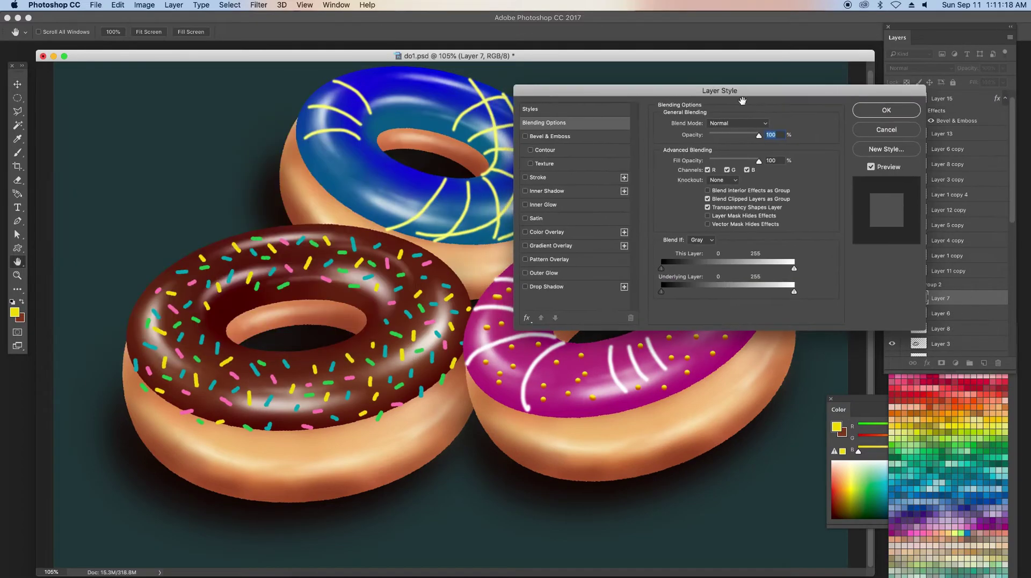
Add Bevel & Emboss to the sprinkles on Layer 7, without a drop shadow
click(526, 137)
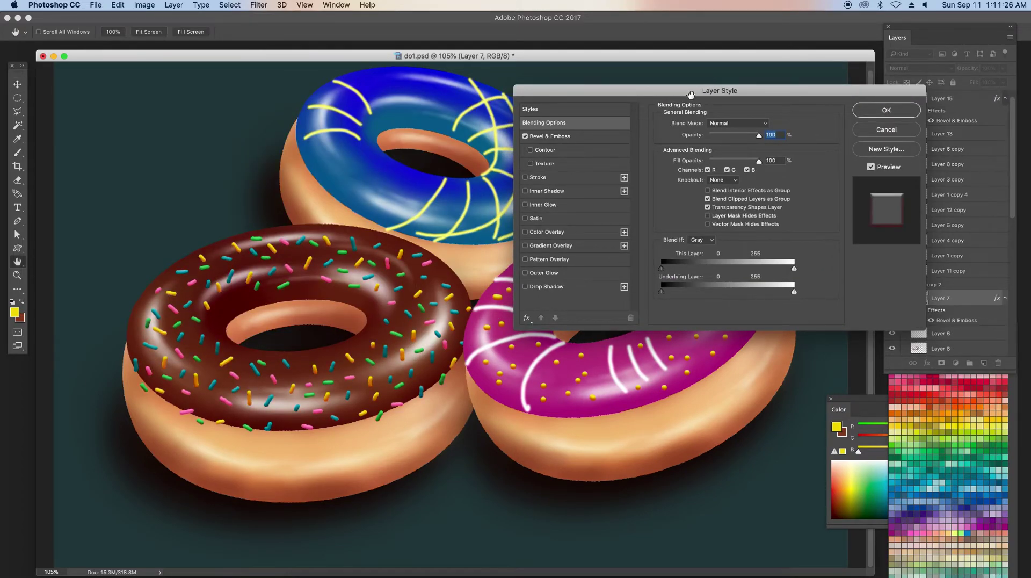
click(526, 286)
click(526, 286)
click(886, 111)
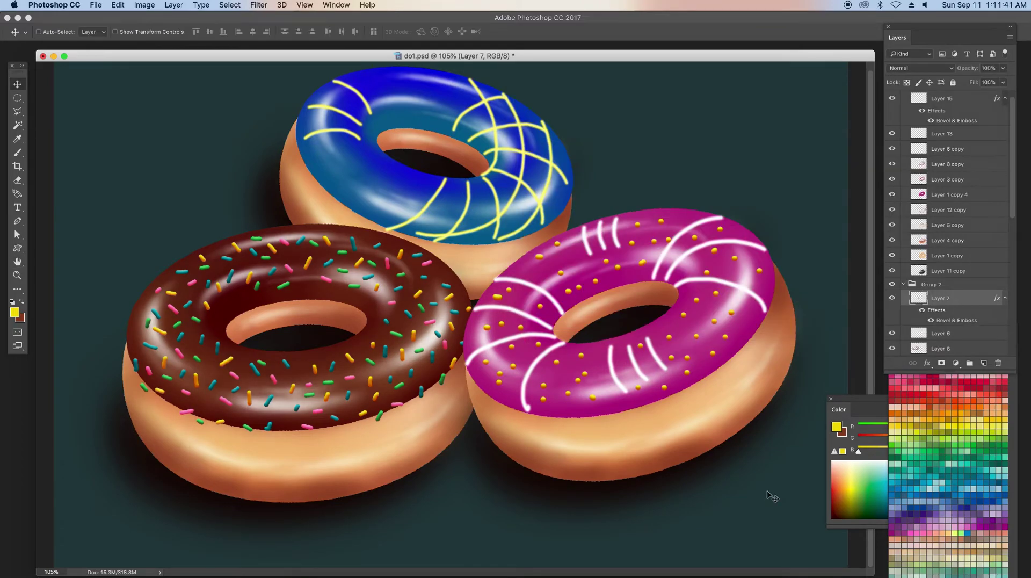
Enable Bevel & Emboss on the drizzle layer, Layer 14
right_click(523, 138)
click(534, 142)
double_click(985, 137)
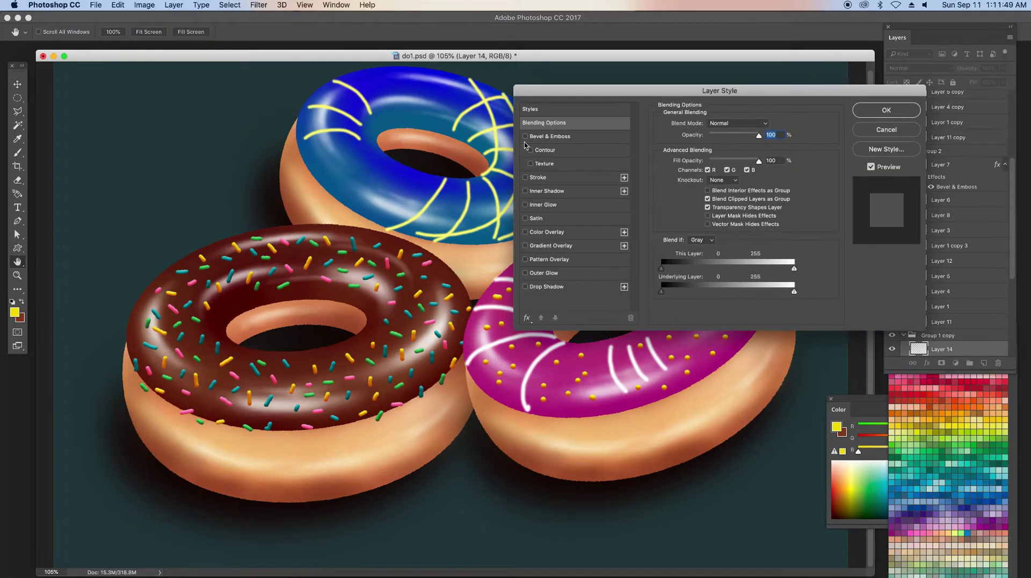
click(636, 206)
click(864, 355)
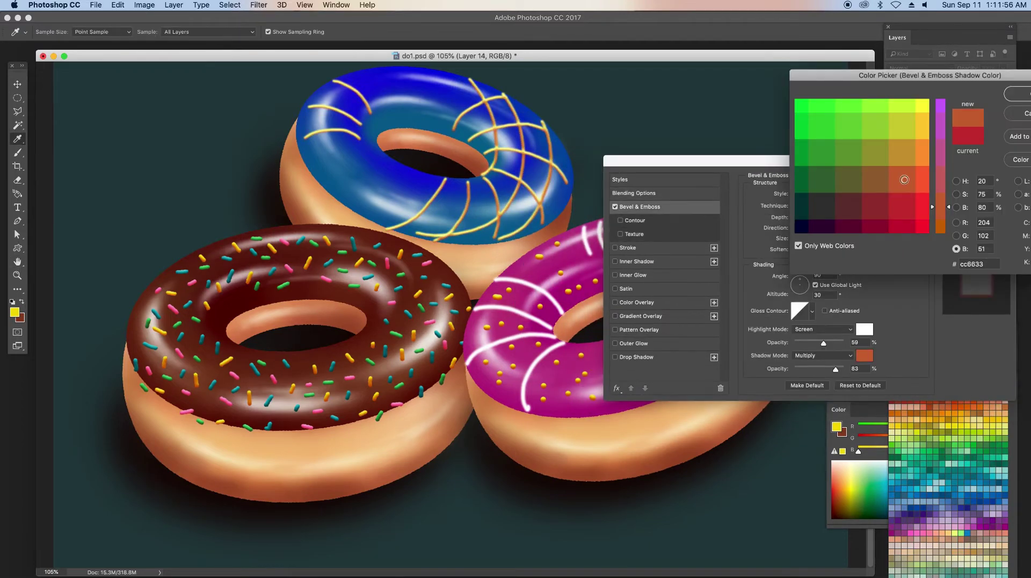
Set the drizzle bevel's shadow colour to orange ff9933
click(906, 155)
mouse_move(905, 170)
mouse_down()
mouse_move(920, 156)
mouse_move(906, 154)
mouse_up()
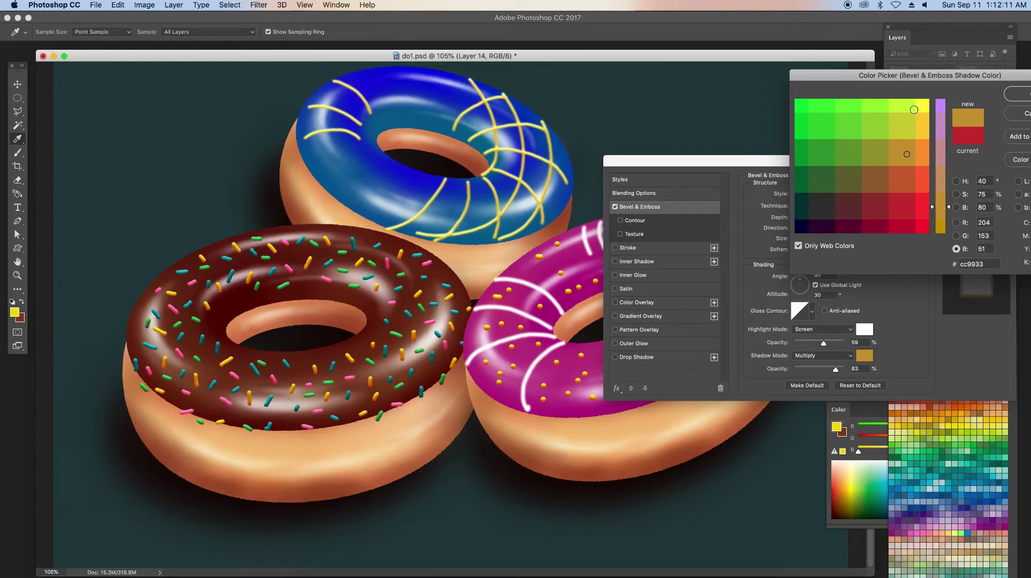
drag(913, 110, 921, 104)
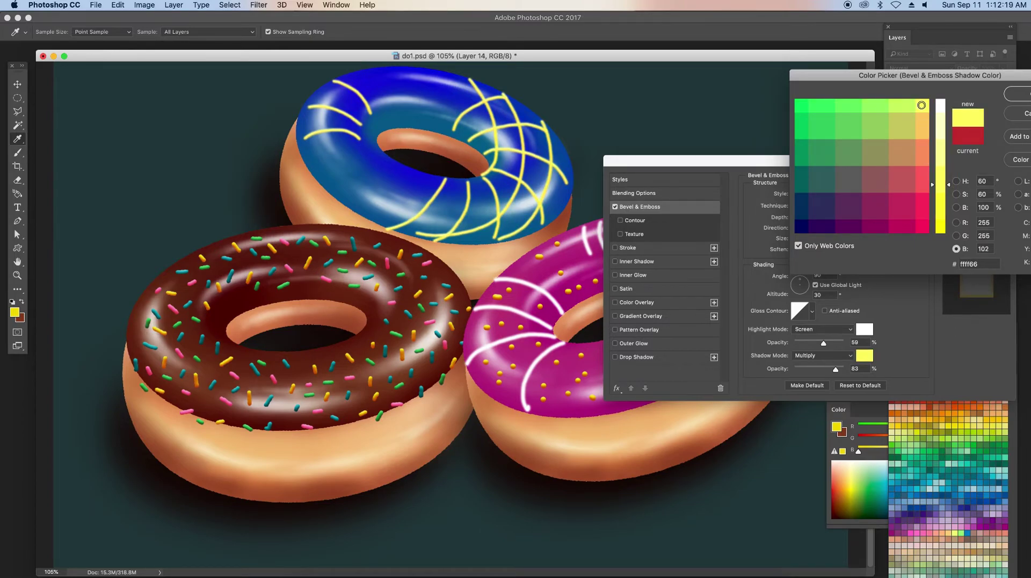
mouse_move(921, 105)
mouse_down()
mouse_move(925, 153)
mouse_move(919, 140)
mouse_up()
click(942, 206)
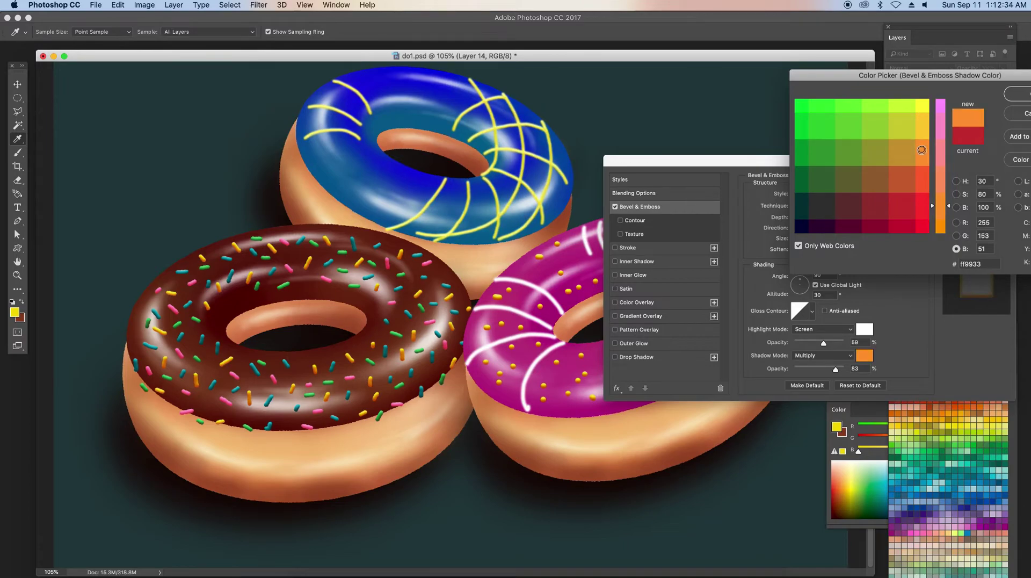
drag(922, 110, 922, 156)
click(1018, 93)
Bevel the white stripes on Layer 13 with a pink ff99ff shadow colour
click(962, 187)
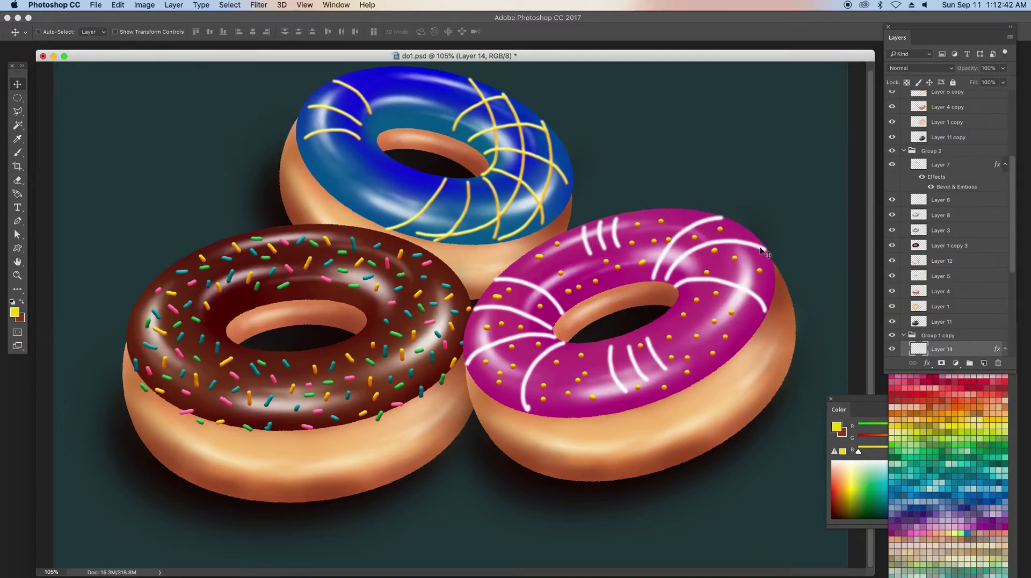
scroll(951, 188, up, 3)
double_click(975, 98)
click(53, 110)
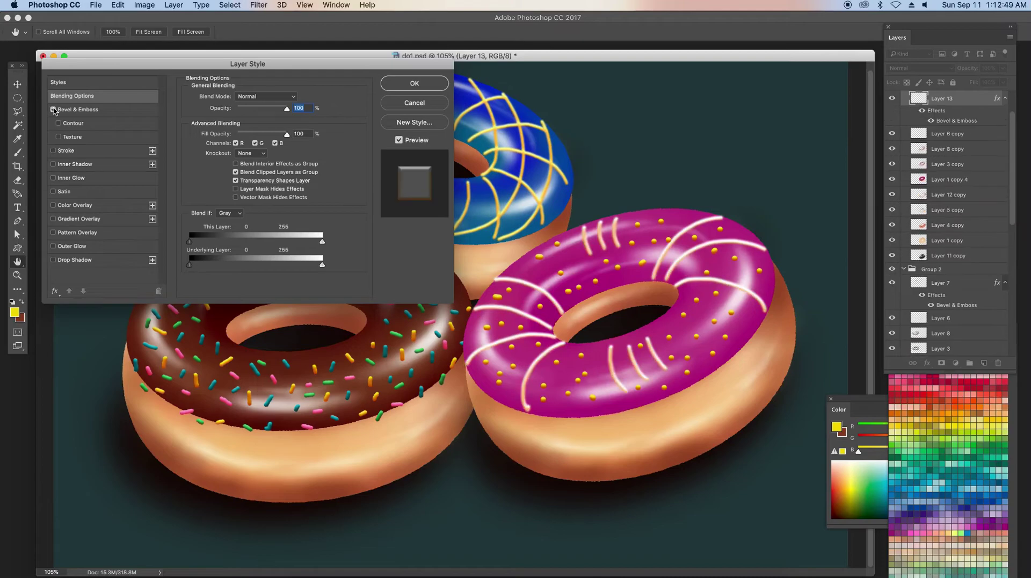
click(112, 109)
click(302, 258)
click(940, 102)
click(922, 122)
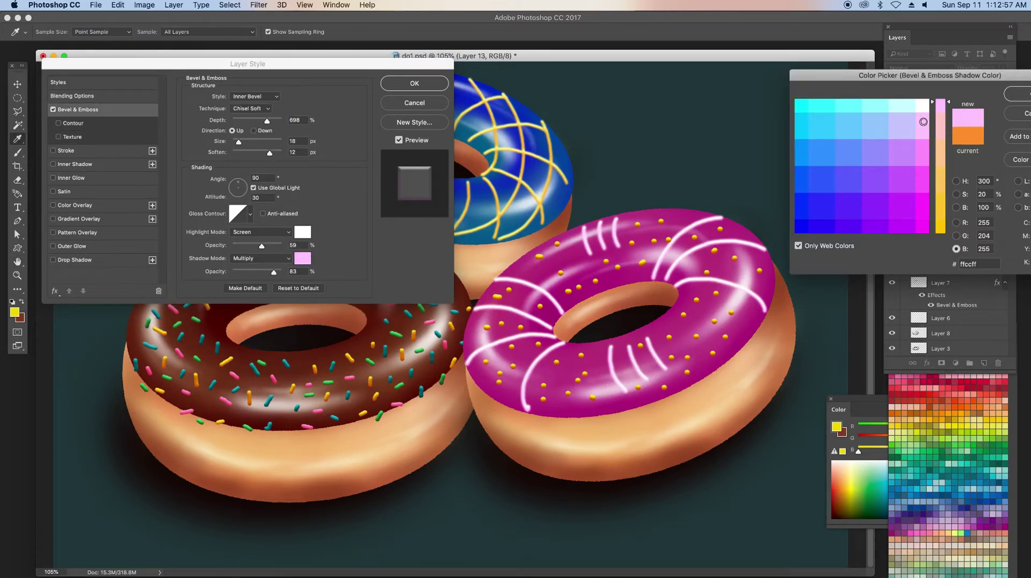
click(922, 154)
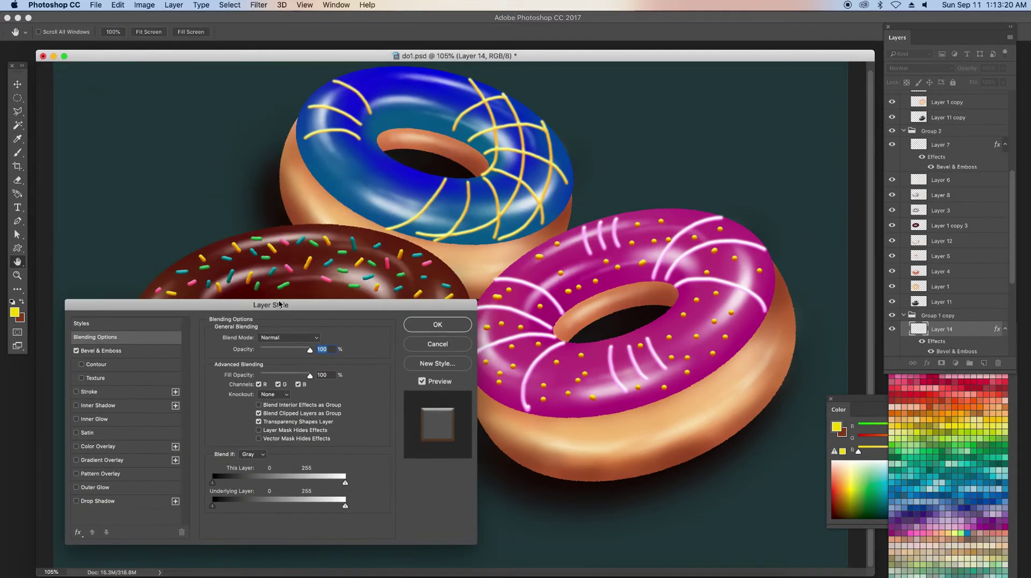
Change the drizzle bevel's shadow colour to pale gold ffcc66 and apply it
click(326, 499)
click(921, 105)
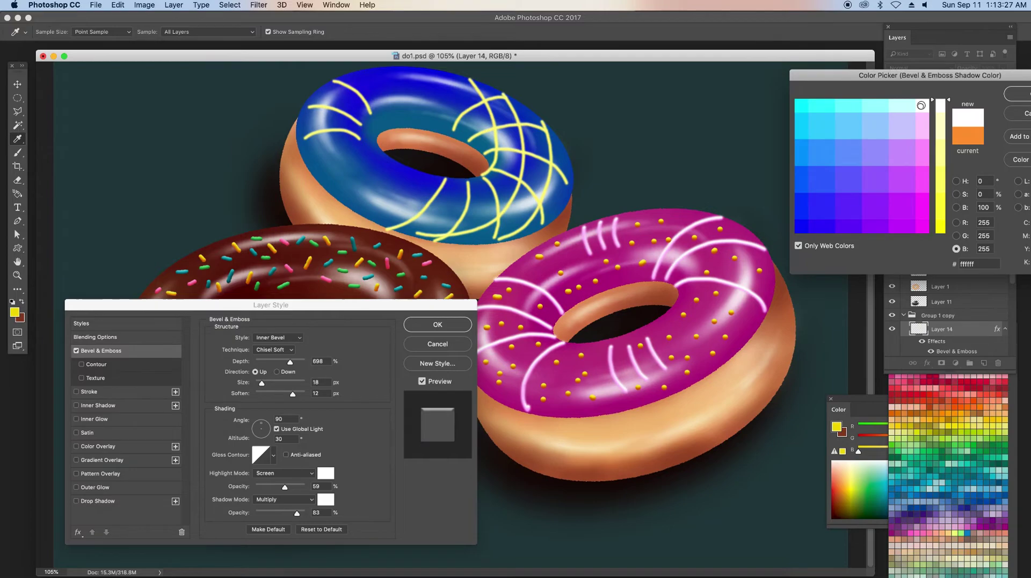
drag(949, 203, 941, 233)
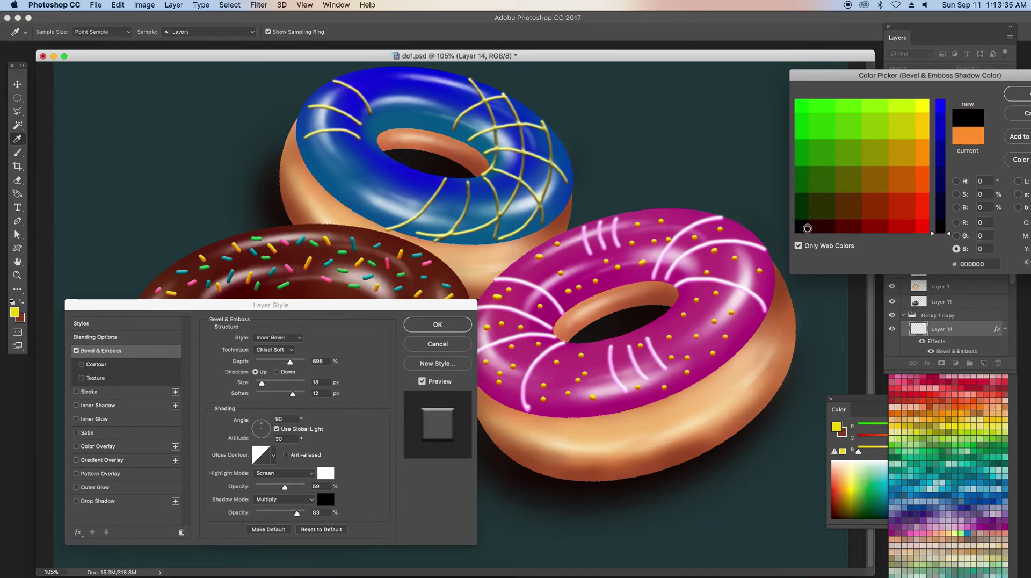
click(928, 133)
click(943, 113)
click(904, 126)
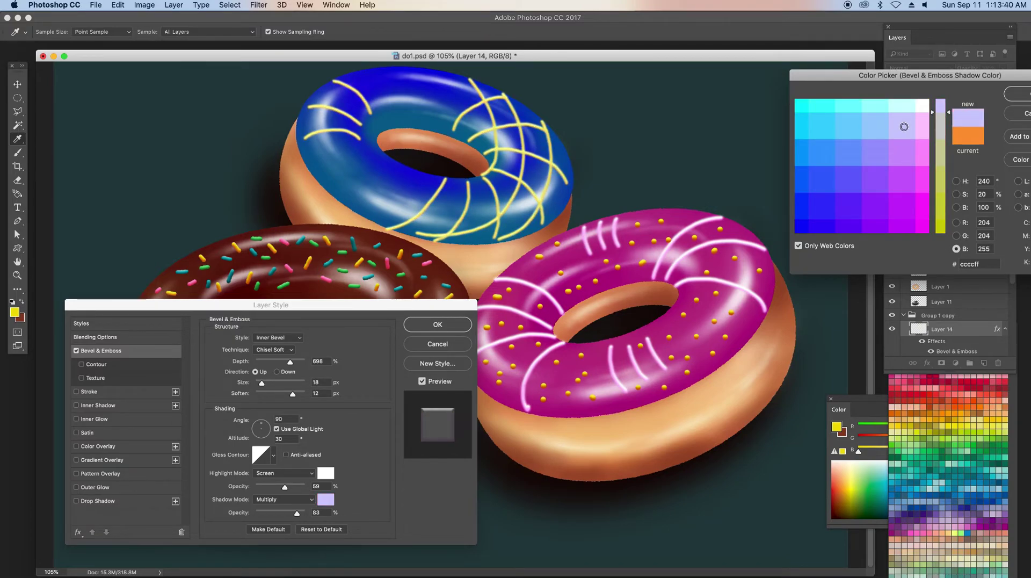
click(923, 103)
click(941, 231)
click(832, 169)
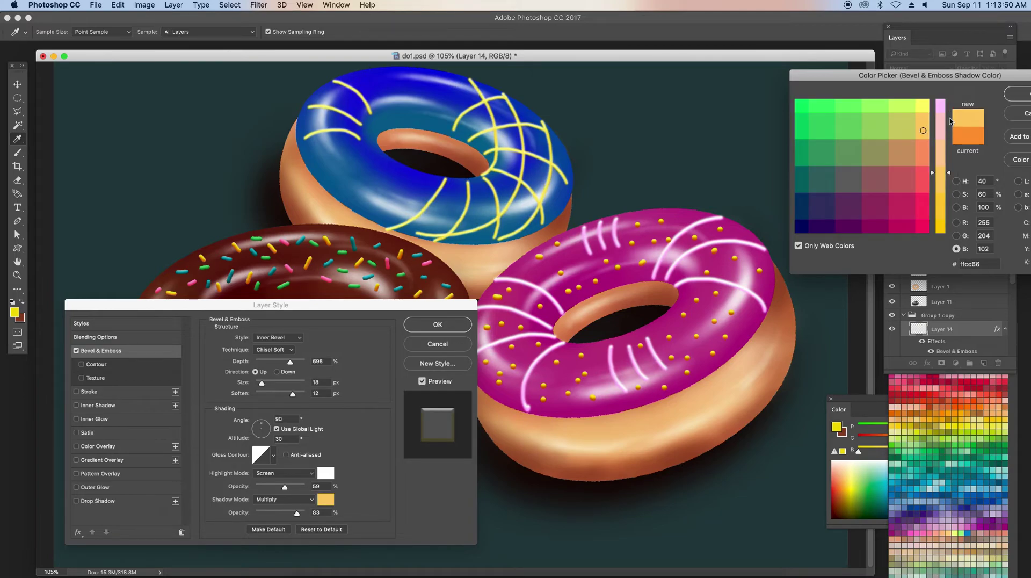
key(Return)
click(438, 325)
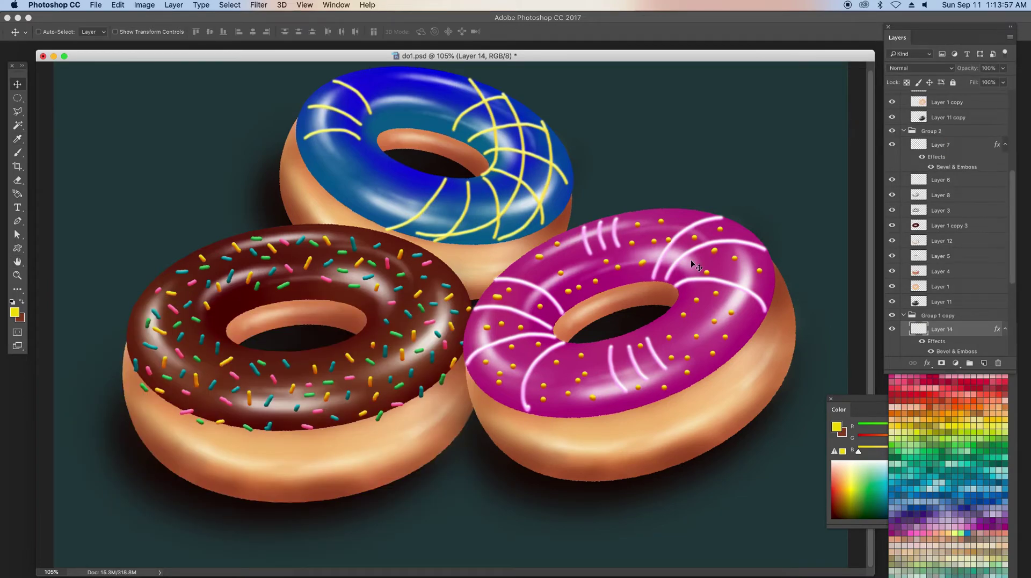
Shift the hue of the blue donut's highlight layer, Layer 3 copy, with Hue/Saturation
super+click(406, 124)
click(893, 349)
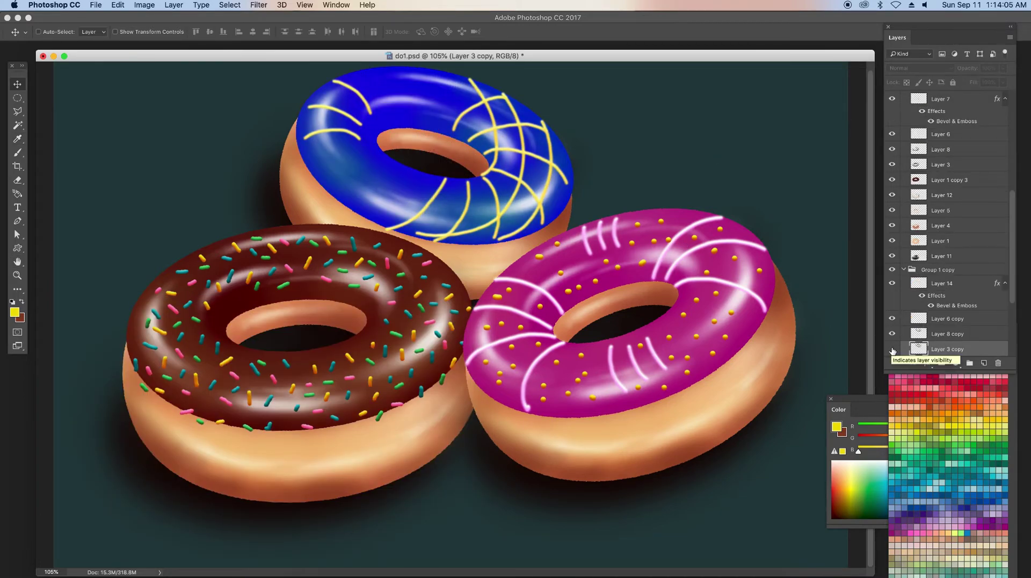
click(893, 349)
key(super+u)
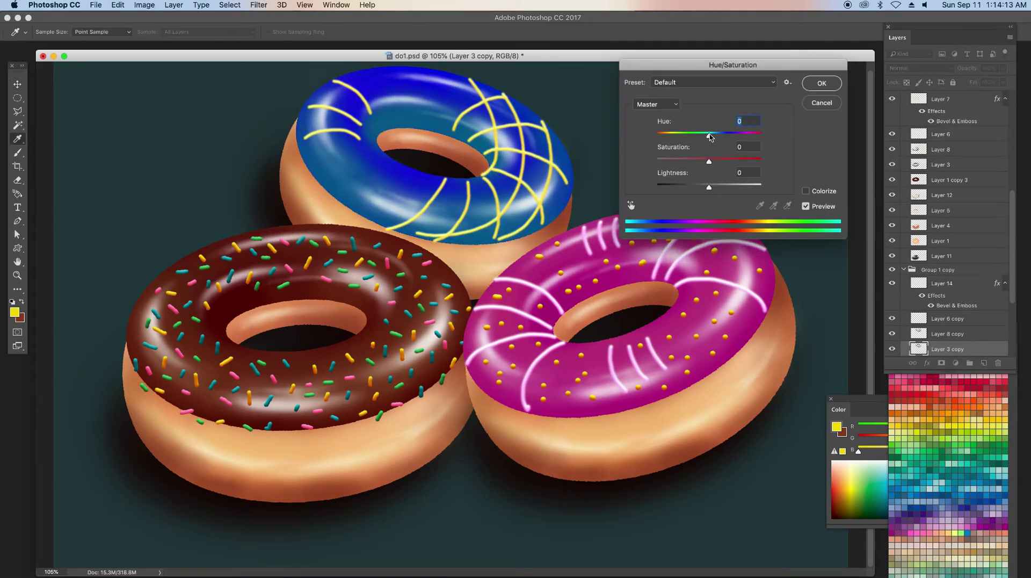
drag(709, 134, 726, 135)
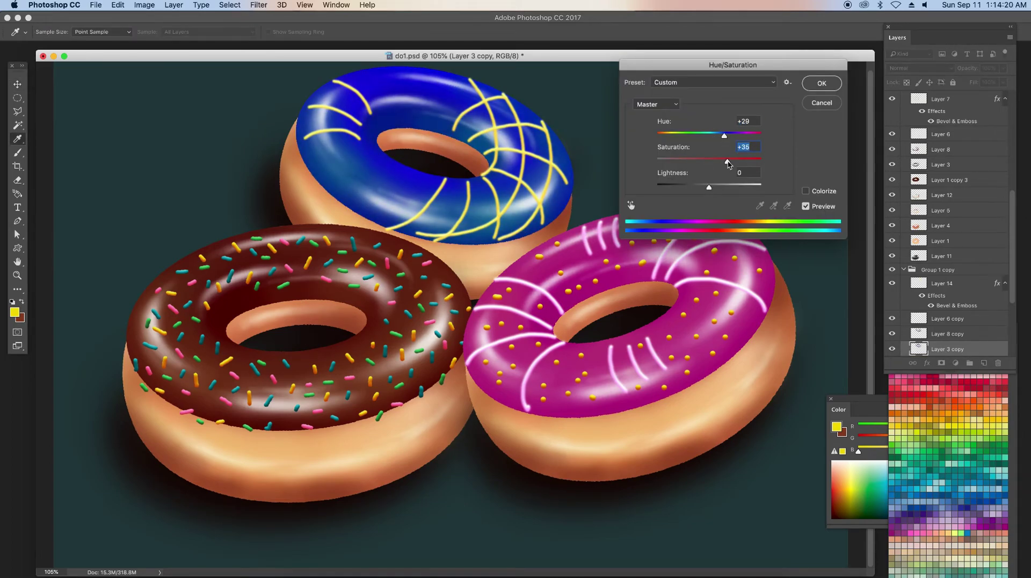
click(821, 82)
Set Layer 8 copy's Hue/Saturation hue shift to +9
click(943, 334)
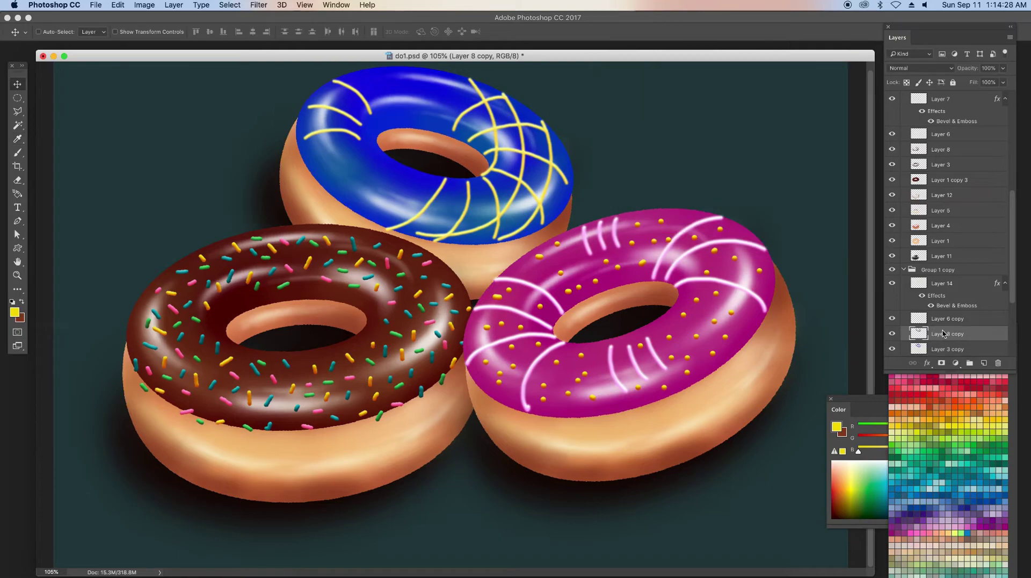
key(super+u)
drag(722, 136, 716, 136)
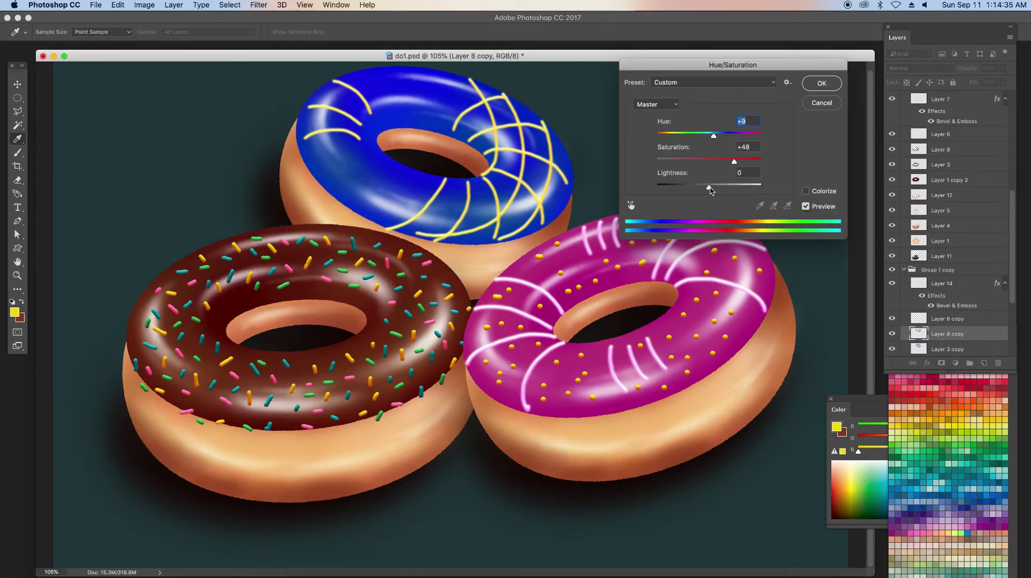
click(812, 86)
Recolour the blue icing, Layer 1 copy 4, to Hue -18 and Saturation +25
scroll(951, 322, down, 2)
click(960, 330)
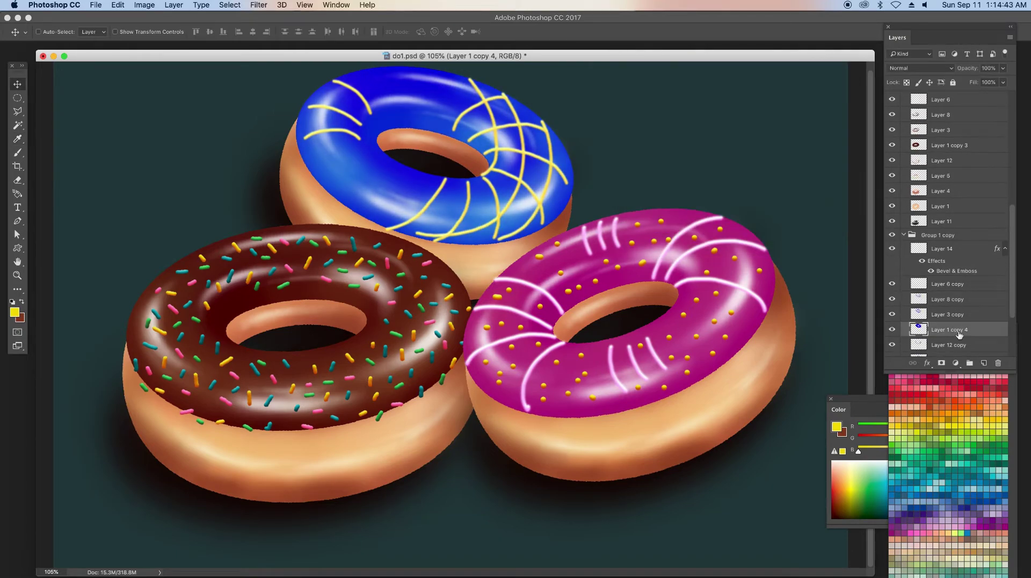
key(super+u)
drag(710, 137, 709, 138)
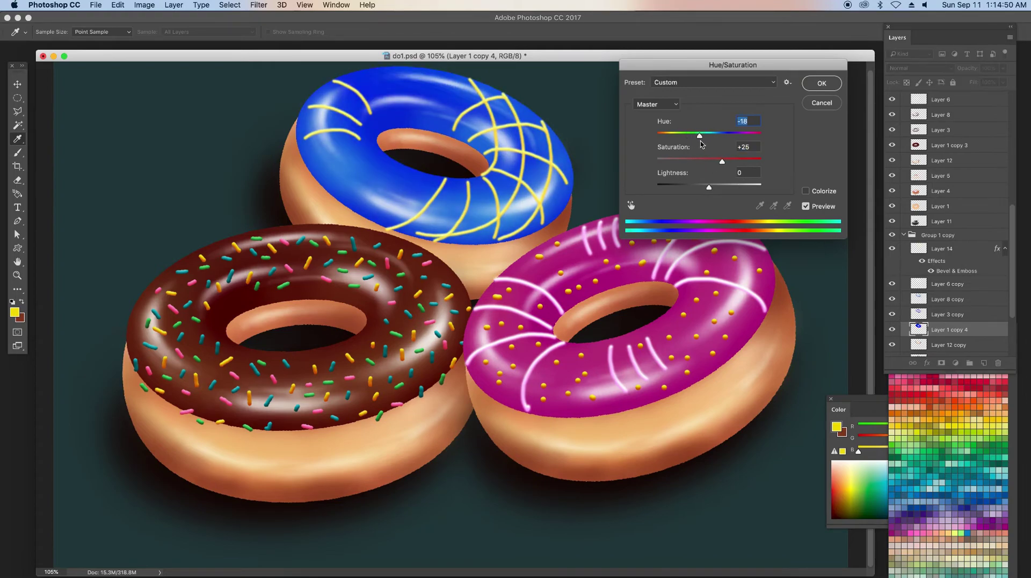
click(814, 84)
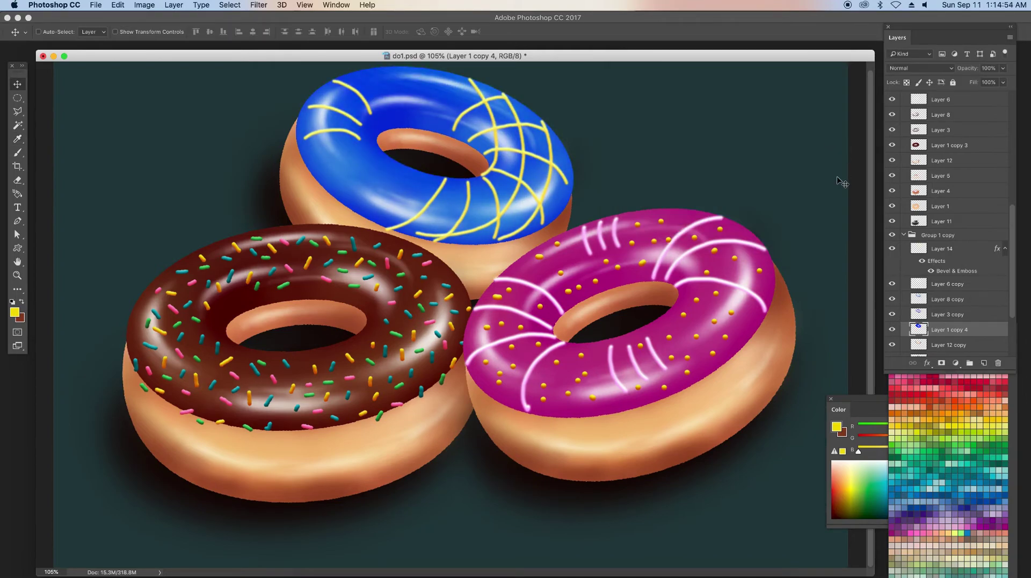
Collapse Group 1 copy and hide a donut group to compare the result
click(906, 236)
scroll(906, 237, down, 1)
alt+click(906, 224)
Load the chocolate donut's outline in Group 2 and add a new layer above Layer 12
click(892, 97)
click(893, 97)
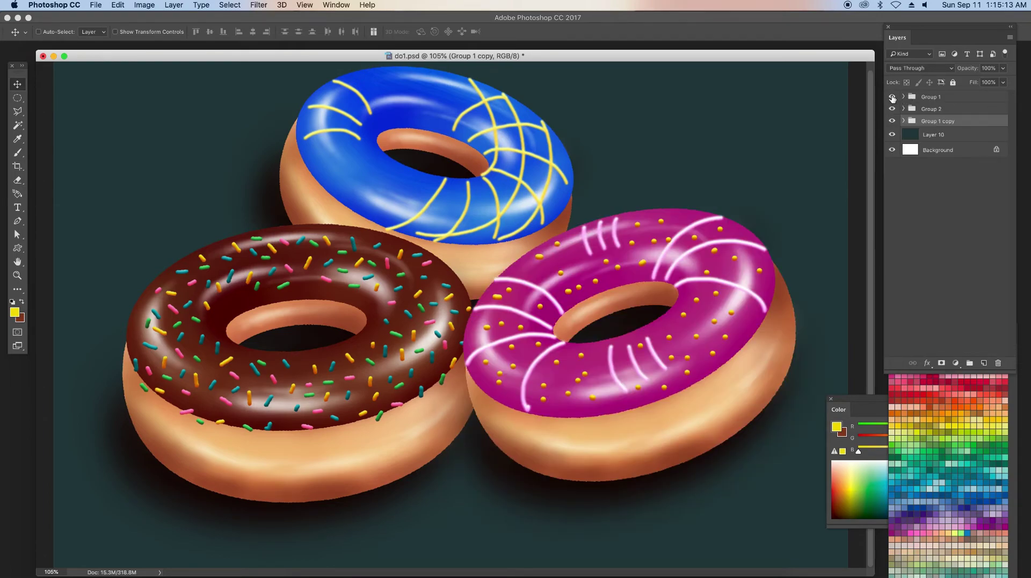
click(903, 108)
click(918, 264)
super+click(918, 264)
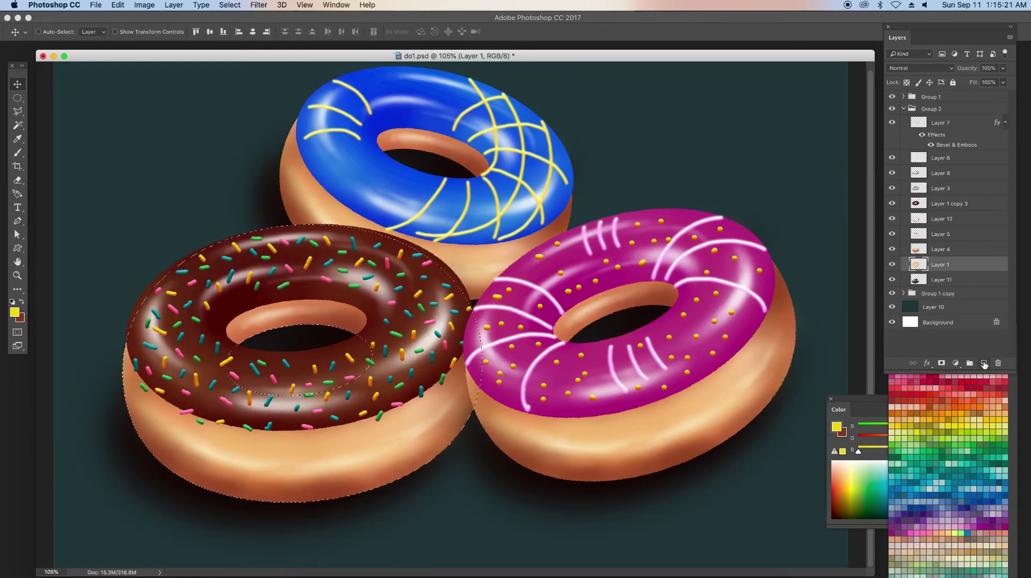
click(984, 364)
drag(934, 265, 934, 216)
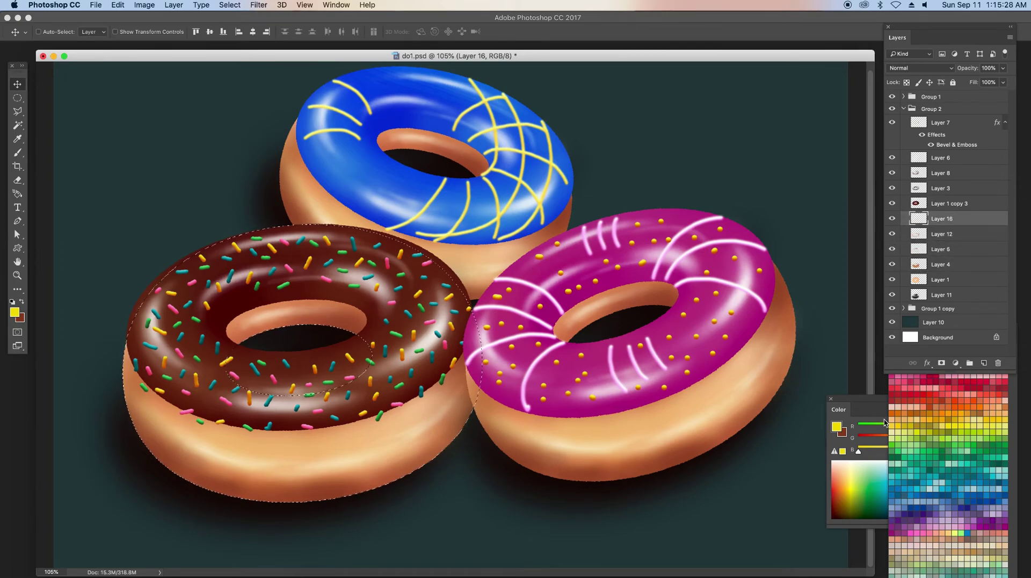
Sample the donut's reddish-brown with the Eyedropper and darken it in the Color panel
key(i)
click(929, 397)
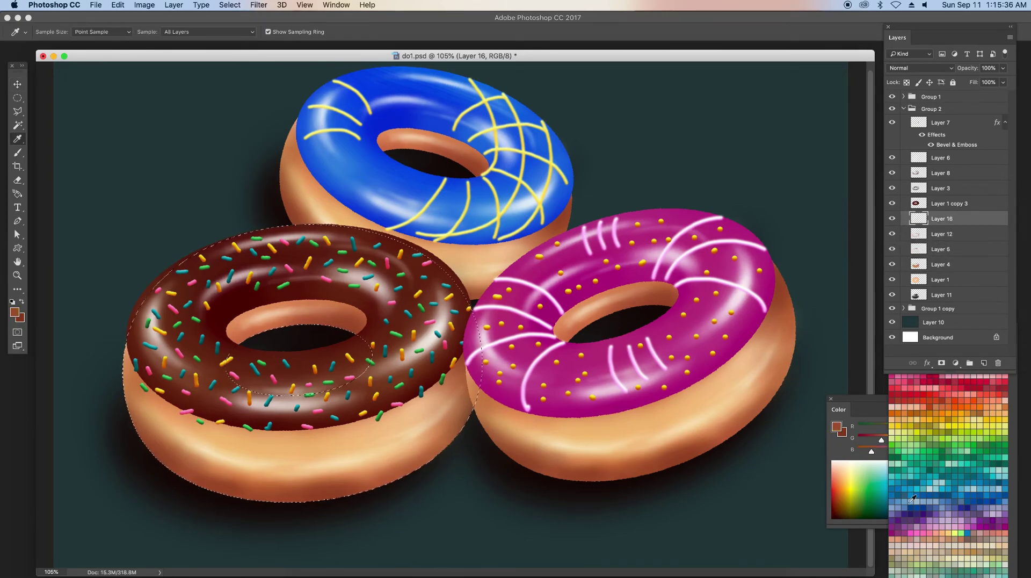
click(844, 456)
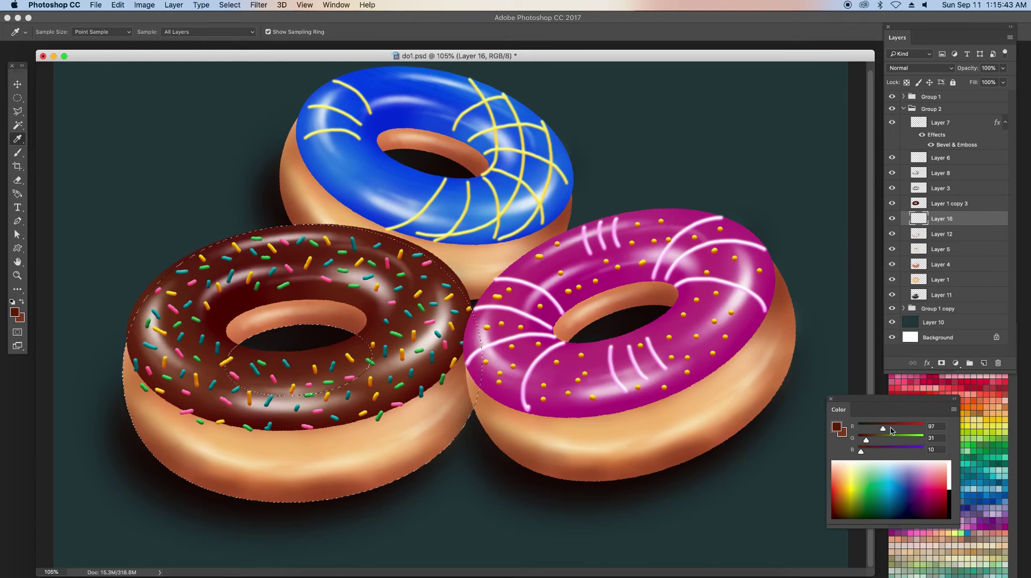
mouse_move(873, 439)
mouse_down()
mouse_move(858, 452)
mouse_move(876, 428)
mouse_up()
Set up a 150 px soft Brush preset, enlarged to 500 px
key(b)
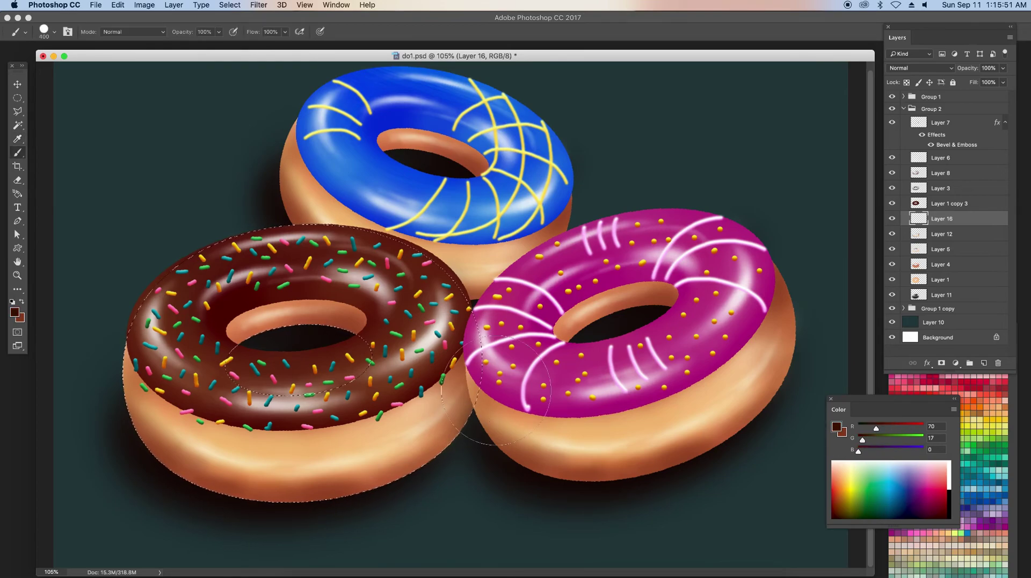
click(53, 32)
click(105, 107)
click(202, 127)
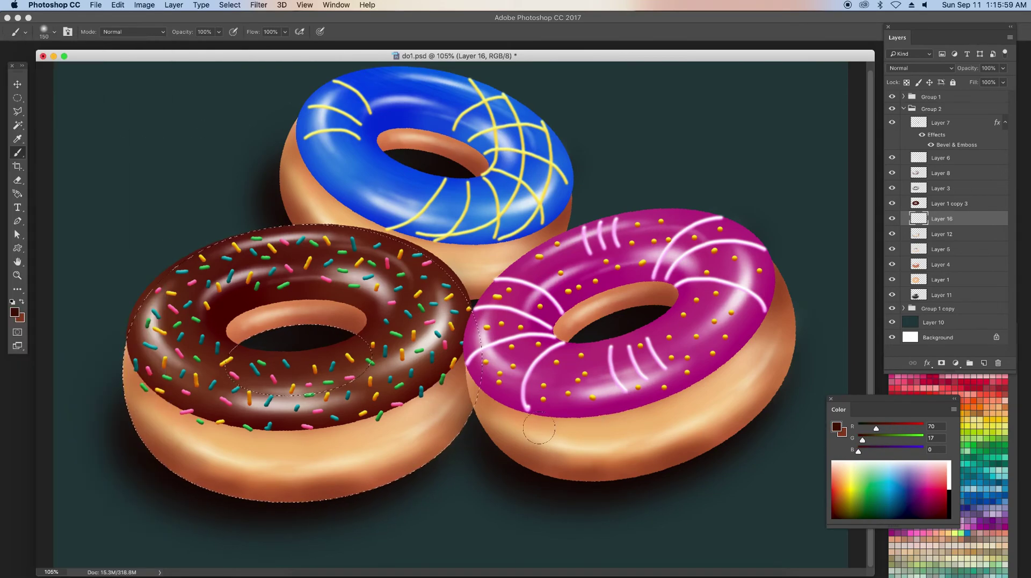
key(bracketright)
key(bracketright)
key(bracketright)
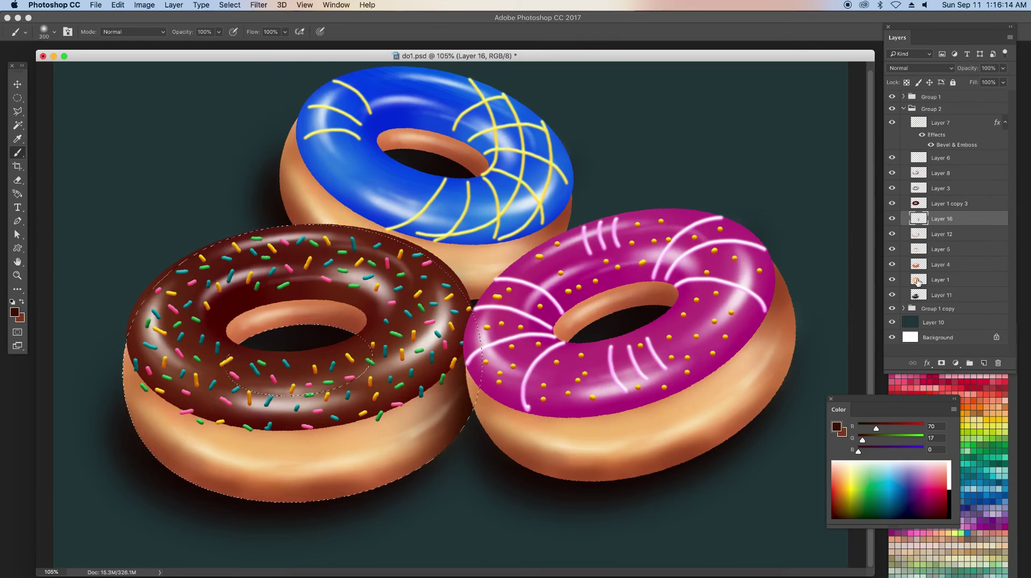
Add Layer 17 above Layer 6, then go back to Layer 16
click(922, 204)
click(954, 164)
key(alt+shift+super+n)
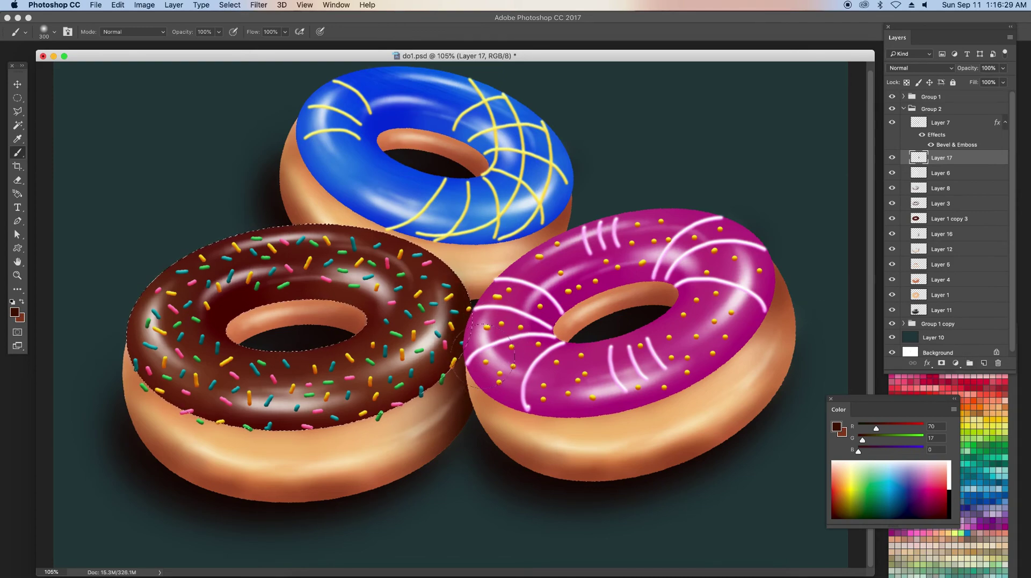
click(941, 235)
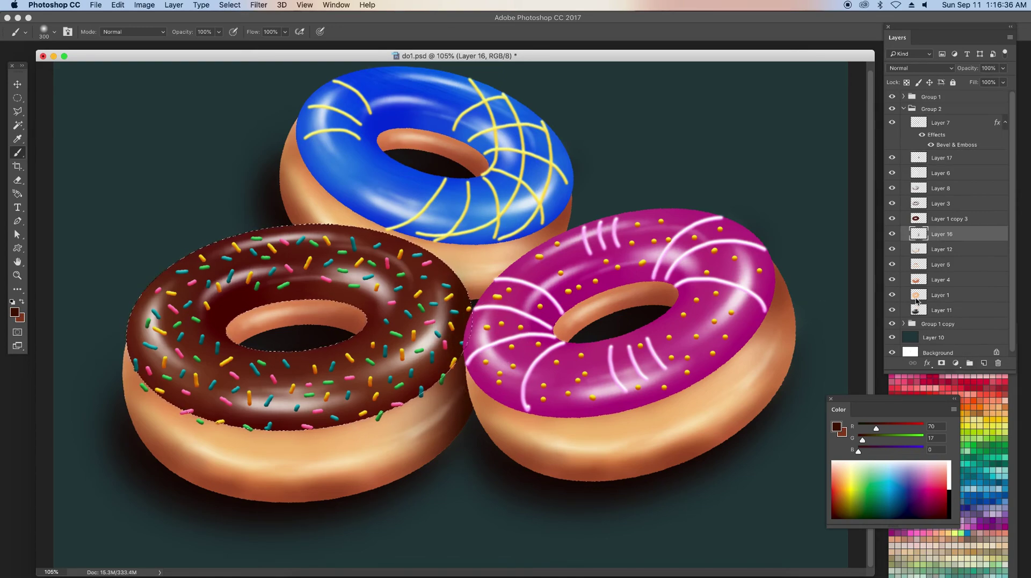
Paint a darker brown shadow under the chocolate donut's right side with a 600 px brush
alt+click(468, 429)
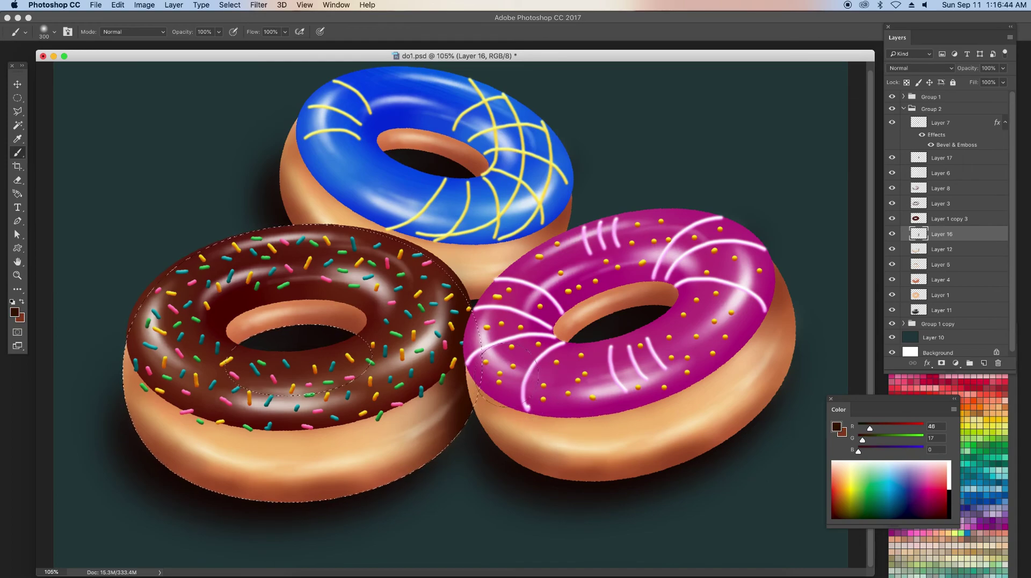
key(bracketright)
key(bracketright)
key(bracketright)
mouse_move(519, 407)
mouse_down()
mouse_move(452, 456)
mouse_move(468, 462)
mouse_up()
key(bracketright)
key(bracketright)
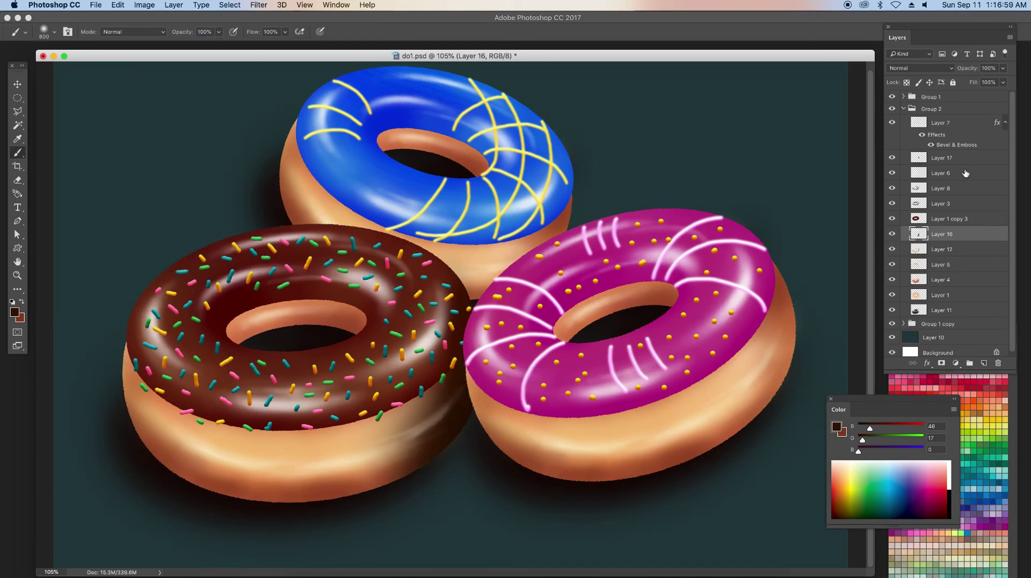
click(904, 108)
click(892, 97)
click(892, 97)
Add Layer 18 above Layer 12 copy, paint dark shadow with a 300 px brush, then deselect
click(904, 121)
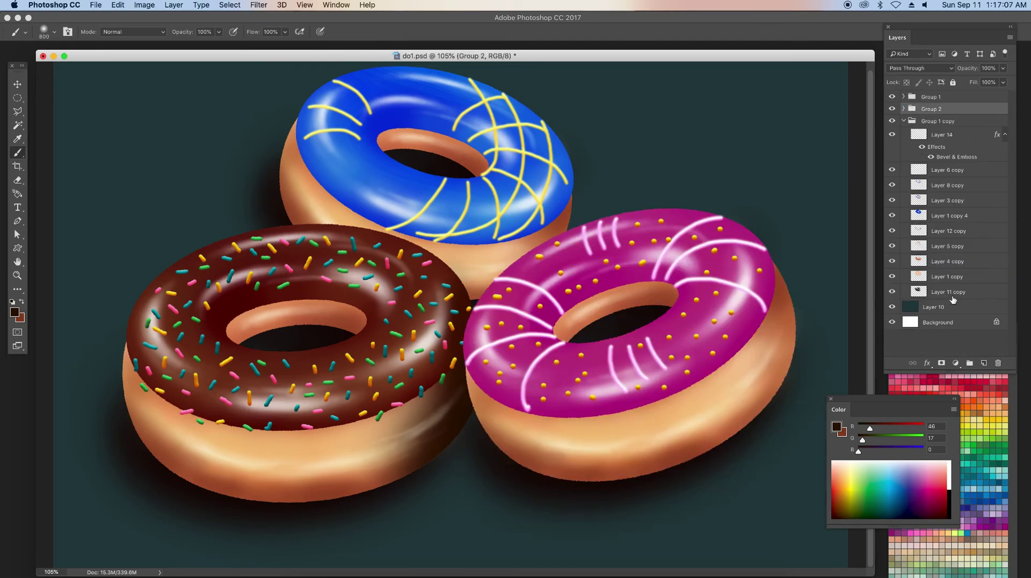
click(946, 235)
click(984, 363)
key(bracketleft)
key(bracketleft)
key(bracketleft)
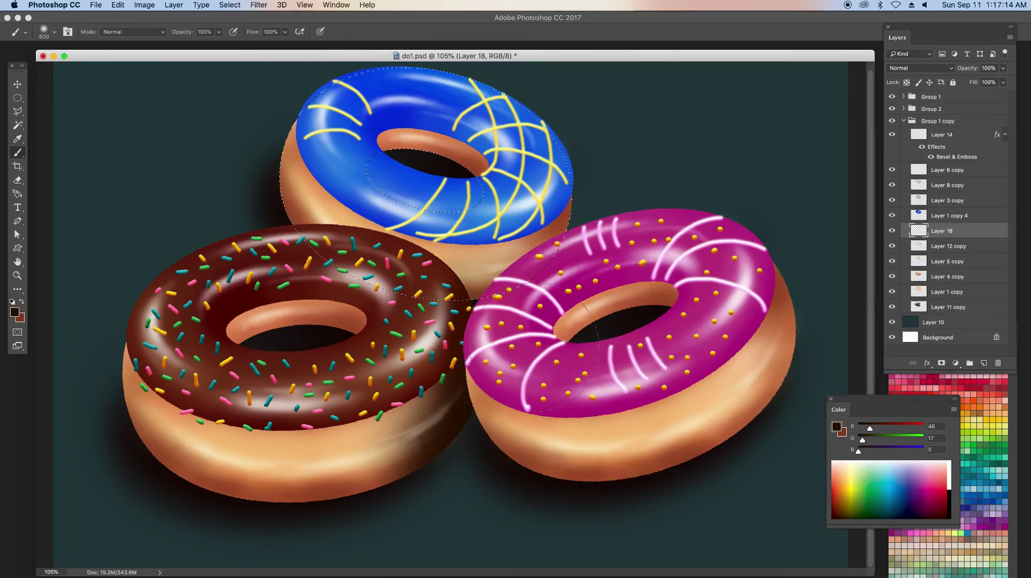
mouse_move(454, 328)
mouse_down()
mouse_move(472, 279)
mouse_move(452, 332)
mouse_up()
key(ctrl+d)
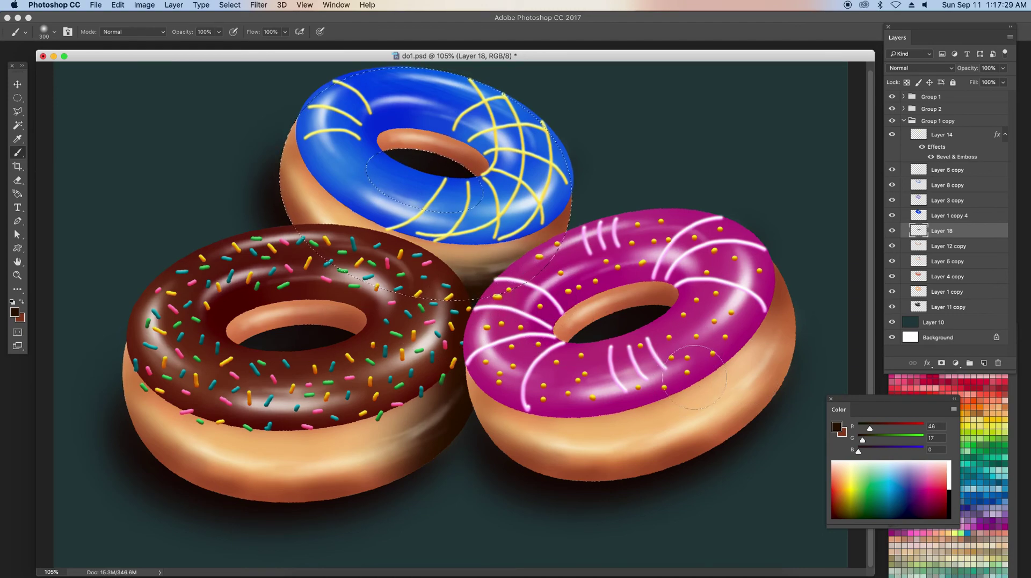
Select Layer 11 copy in Group 2 by right-clicking the canvas with the Move tool
click(904, 121)
click(903, 108)
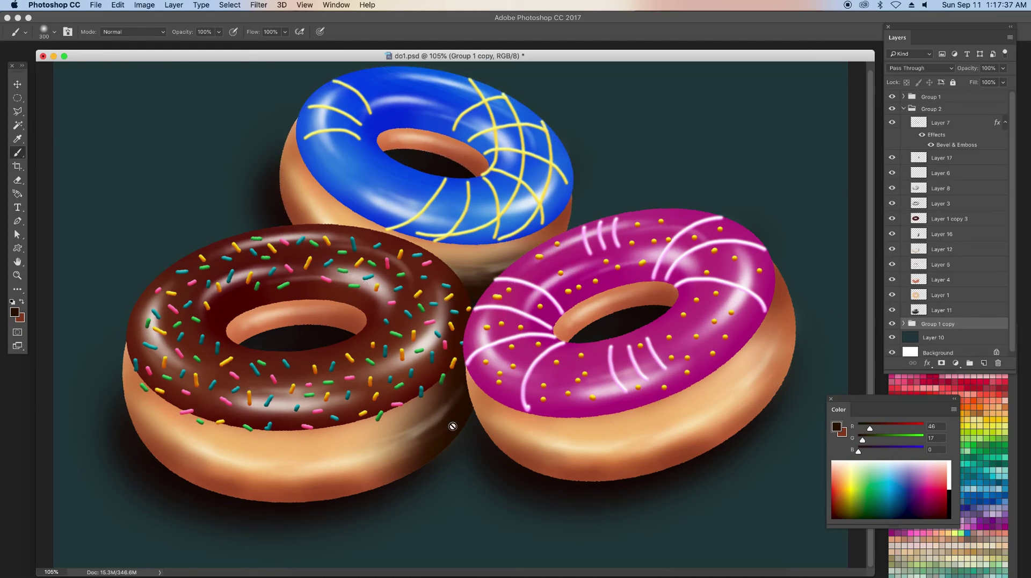
key(v)
right_click(456, 445)
click(457, 446)
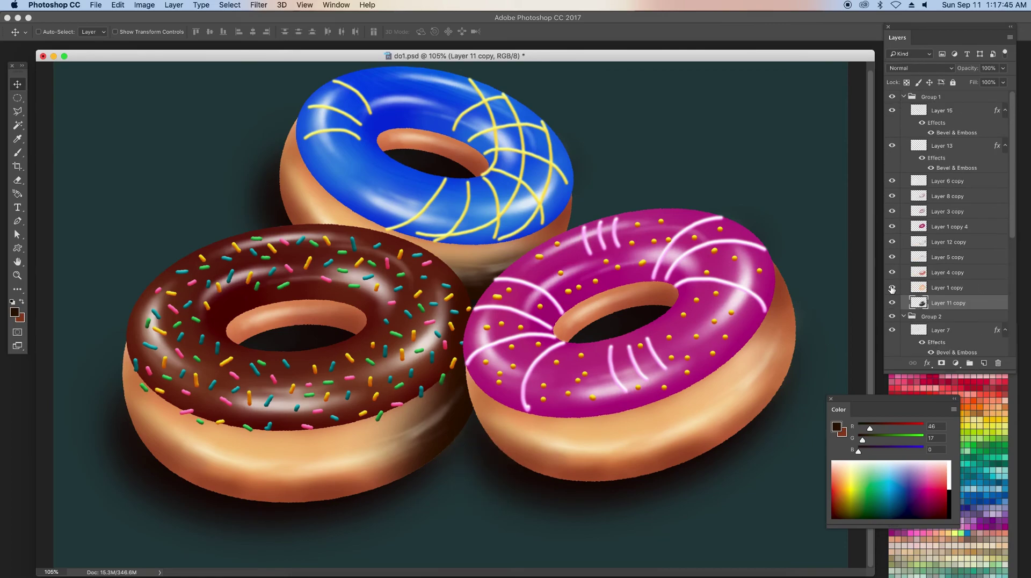
Toggle the blue donut and chocolate base visibility to compare, then select Layer 12
click(903, 96)
click(903, 109)
click(892, 108)
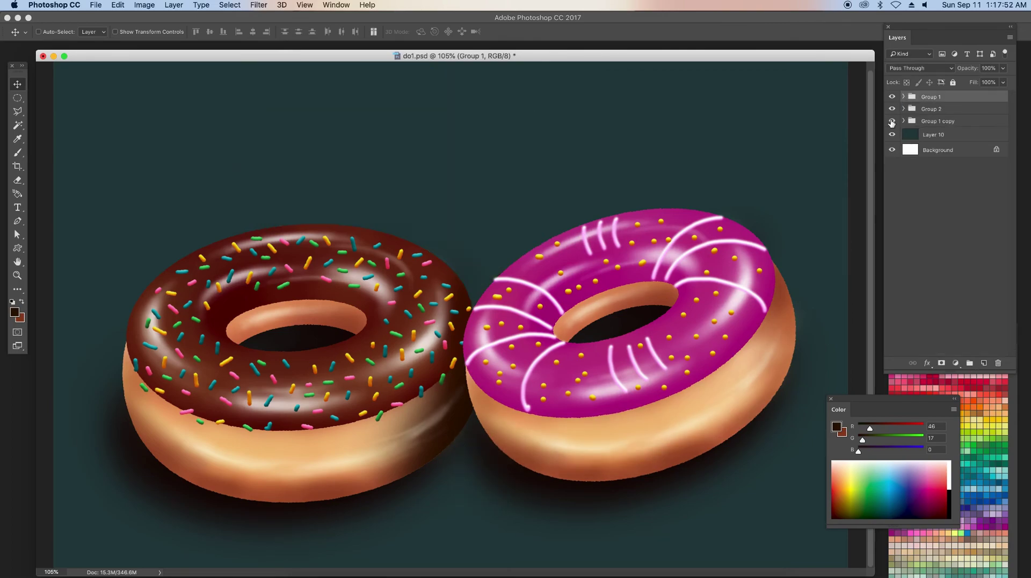
click(891, 109)
click(904, 109)
click(892, 295)
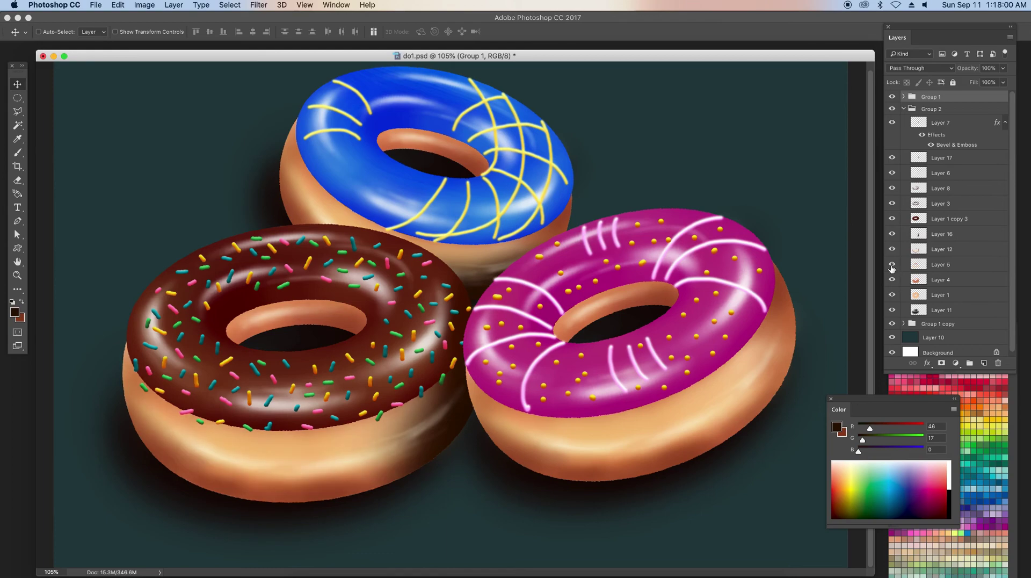
click(892, 295)
click(945, 250)
key(e)
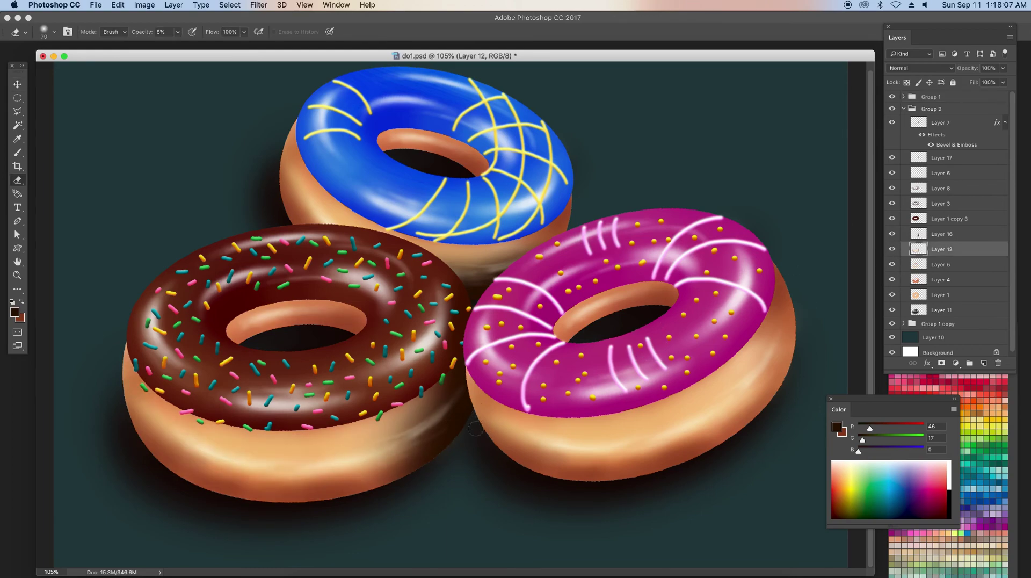
drag(180, 34, 231, 50)
click(965, 314)
click(838, 427)
key(Return)
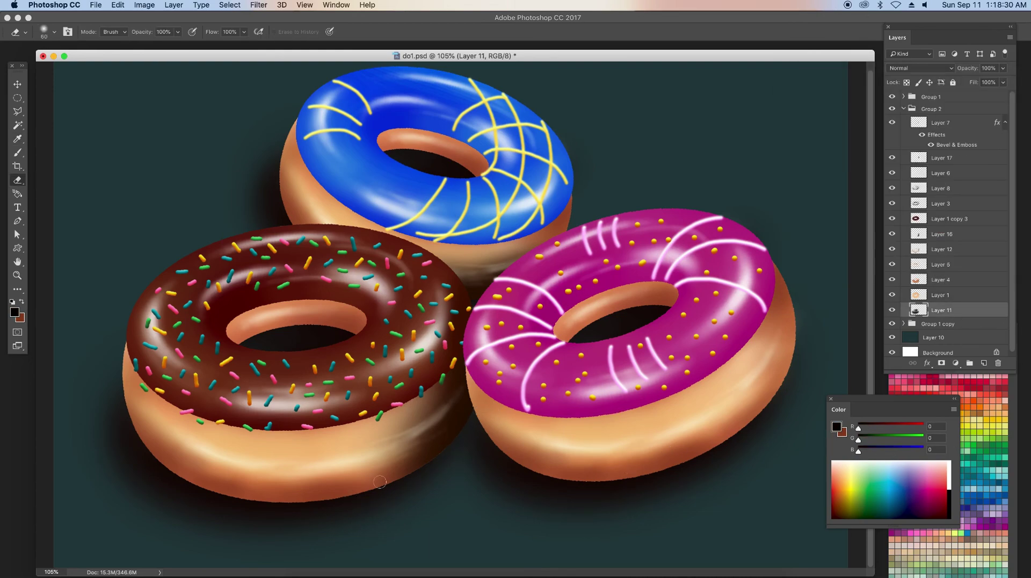
key(b)
mouse_move(461, 426)
mouse_down()
mouse_move(462, 446)
mouse_move(454, 392)
mouse_up()
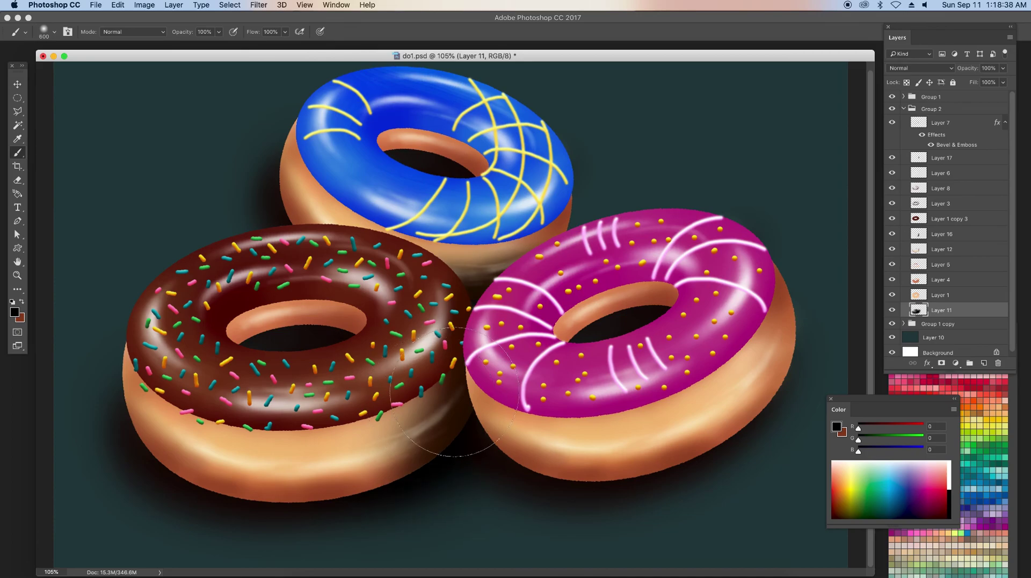
key(super+z)
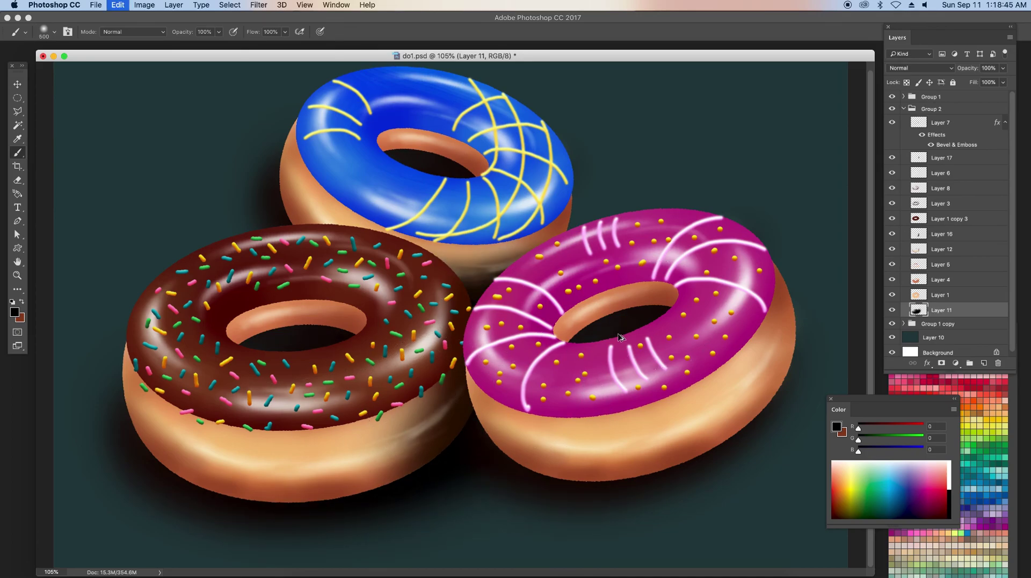